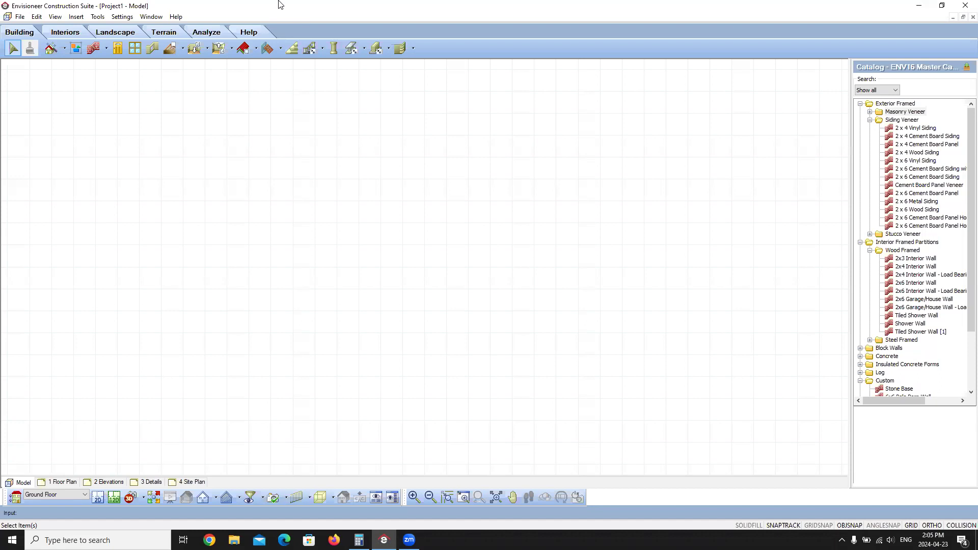
# - Open the catalog's Element Manager and select the Existing Wall element in the Custom walls group
pyautogui.click(20, 16)
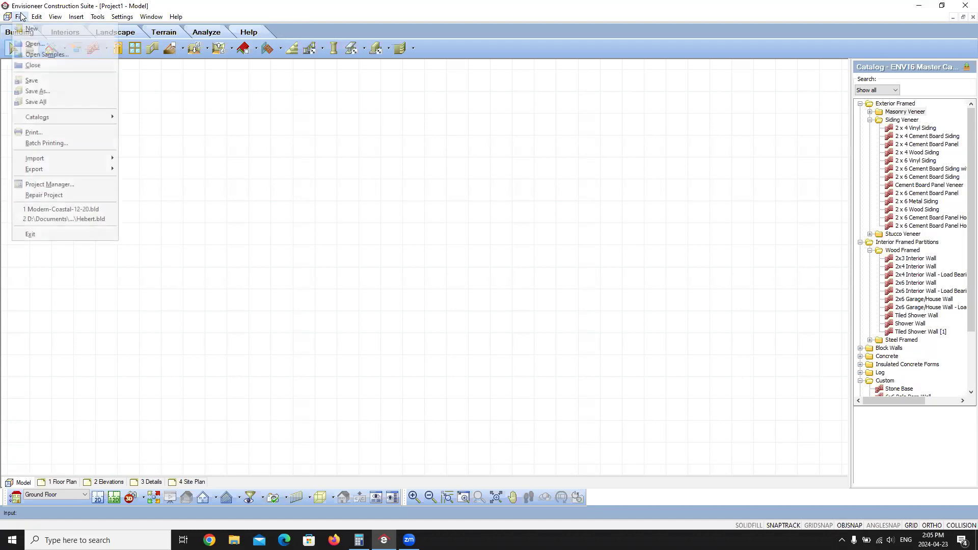
pyautogui.moveTo(42, 118)
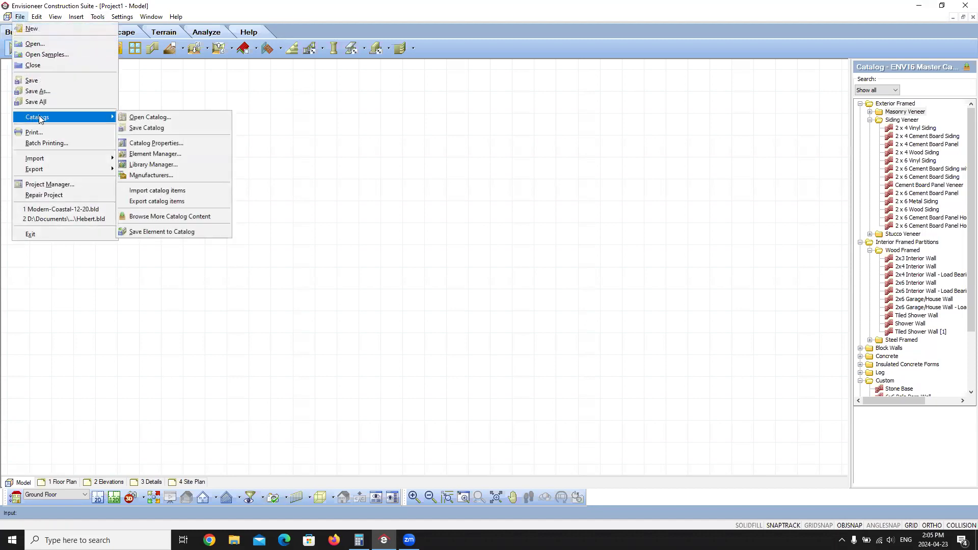
pyautogui.click(156, 154)
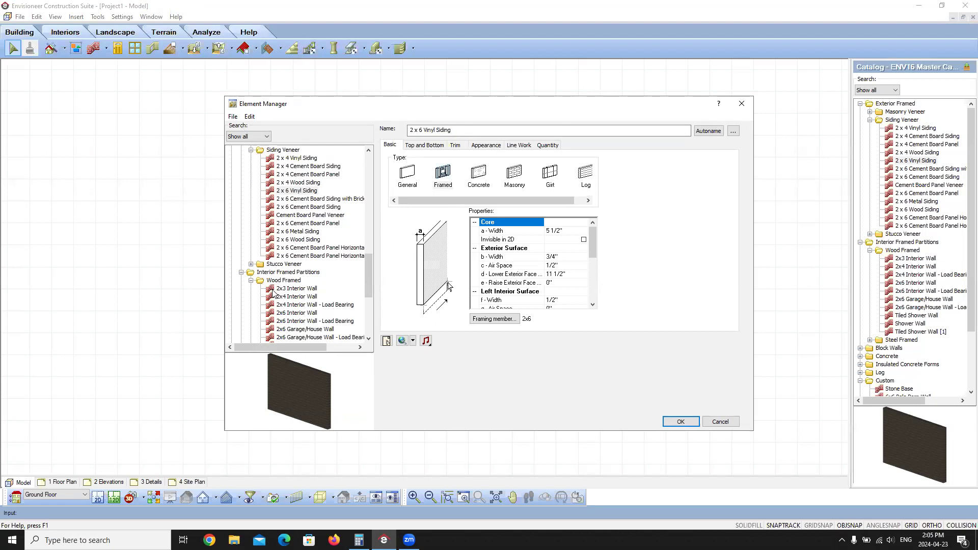
pyautogui.click(241, 272)
pyautogui.scroll(-3, 259, 285)
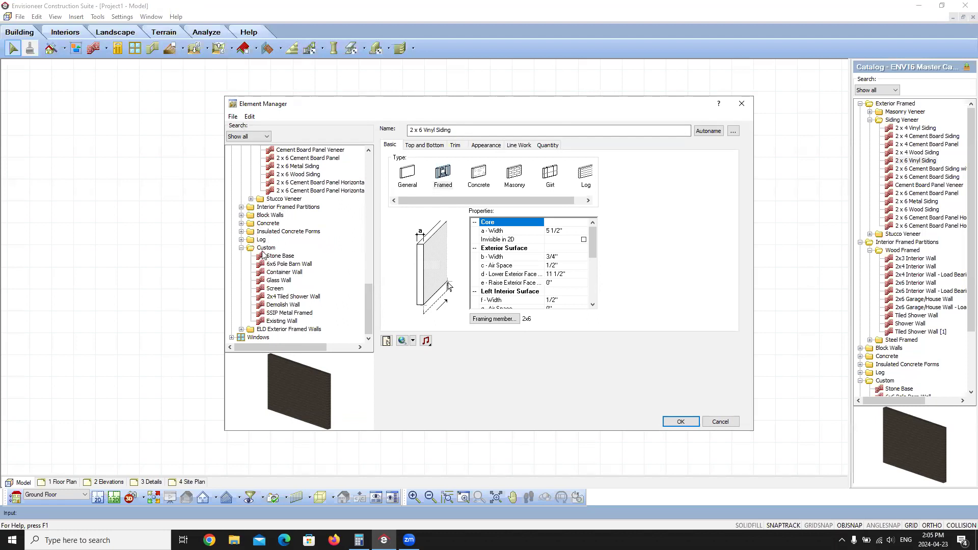
pyautogui.click(283, 322)
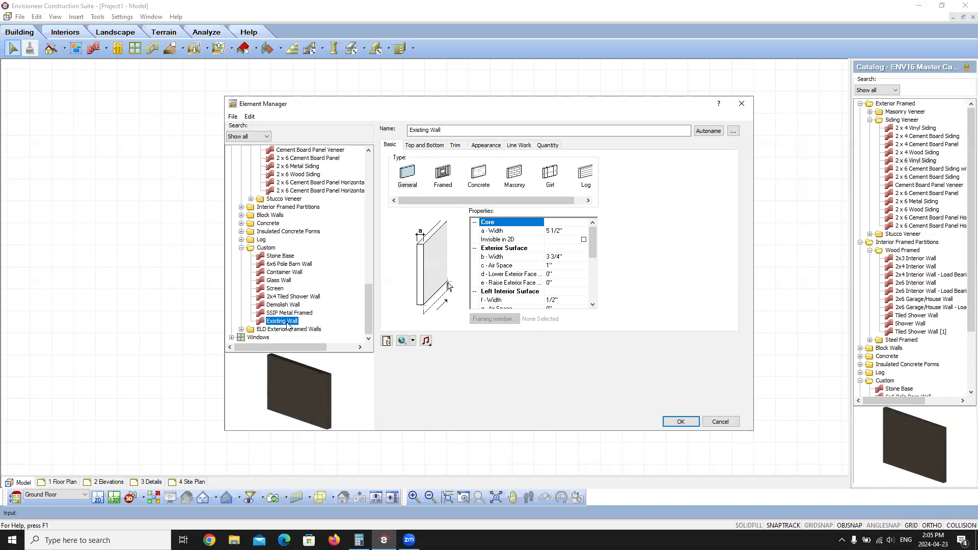
# - Add a new General-type wall element based on Existing Wall and name it "Existing Interor Wall"
pyautogui.rightClick(288, 325)
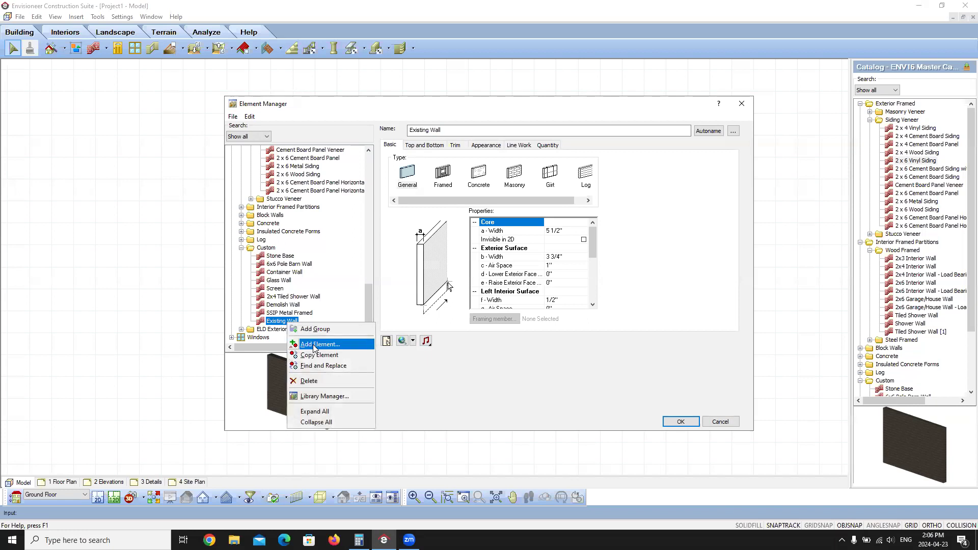
pyautogui.click(314, 345)
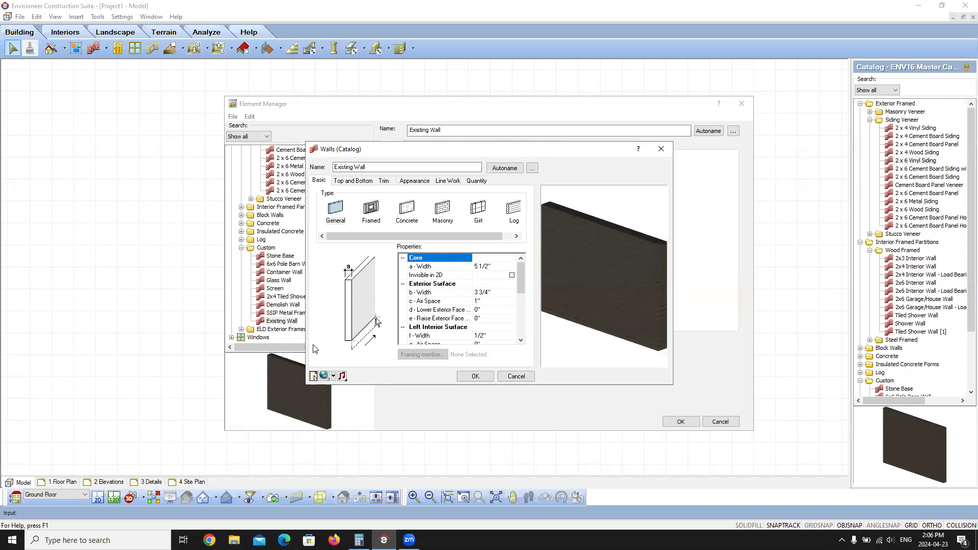
pyautogui.click(336, 209)
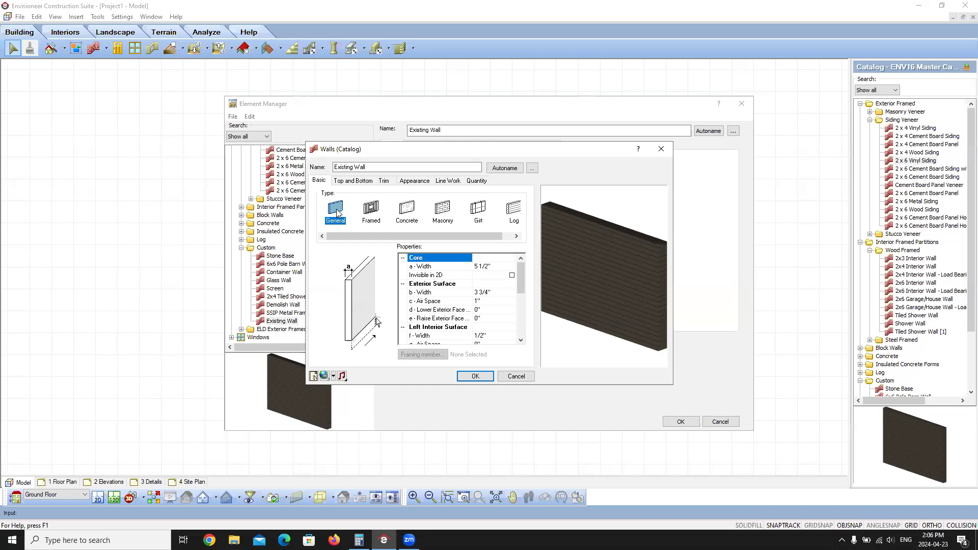
pyautogui.click(357, 167)
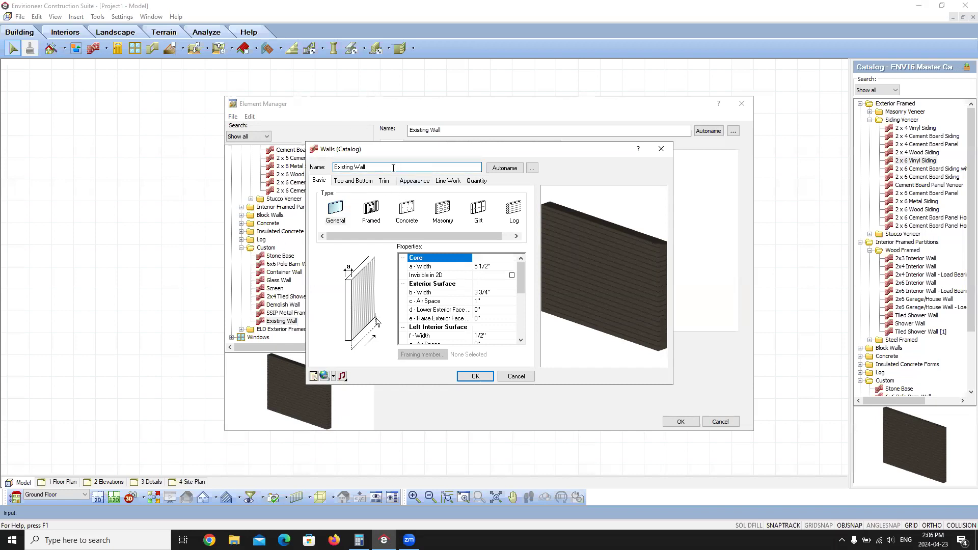
pyautogui.write('Interior')
# - Set the new wall's exterior surface width and exterior air space both to 0"
pyautogui.click(491, 295)
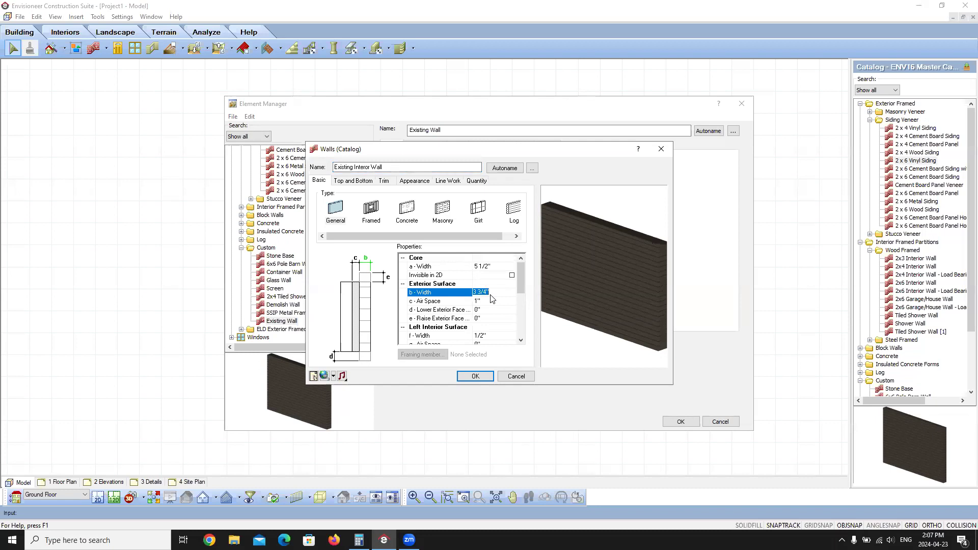
pyautogui.write('0')
pyautogui.click(487, 302)
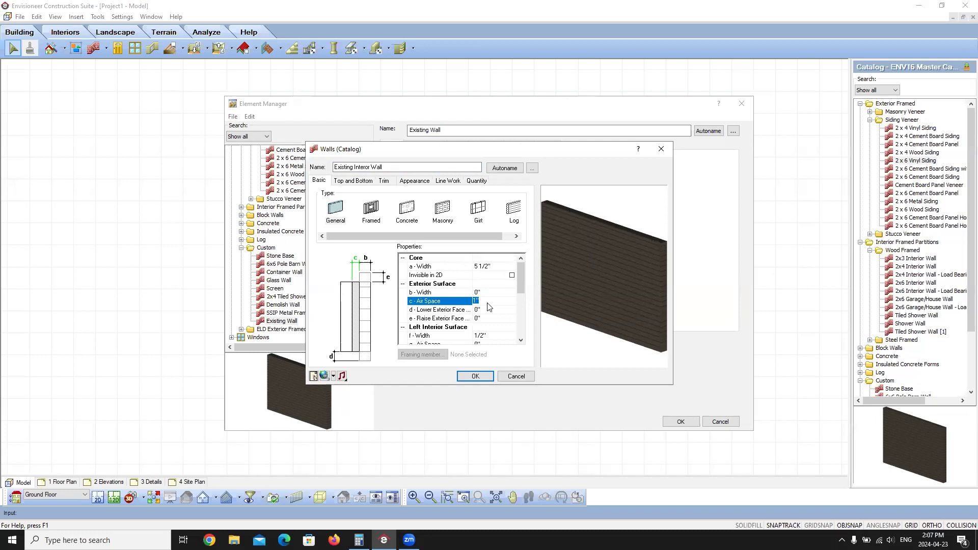
pyautogui.write('0')
# - Review the materials assigned to the new wall's exterior, left interior and right interior surfaces
pyautogui.click(414, 182)
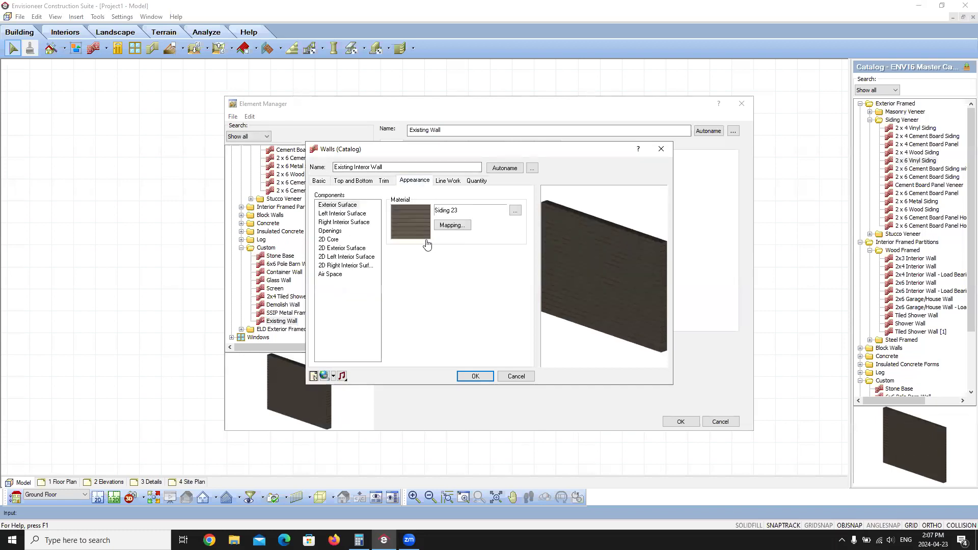
pyautogui.click(338, 214)
pyautogui.click(336, 205)
pyautogui.click(334, 216)
pyautogui.click(334, 222)
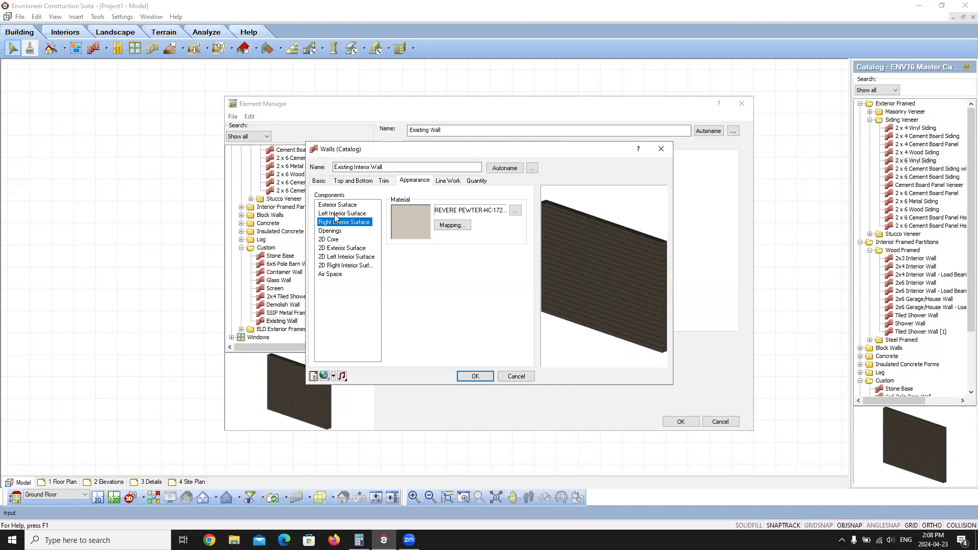
# - Check the new wall's line work for the 2D components and air space plus its quantity settings, and save the element
pyautogui.click(447, 181)
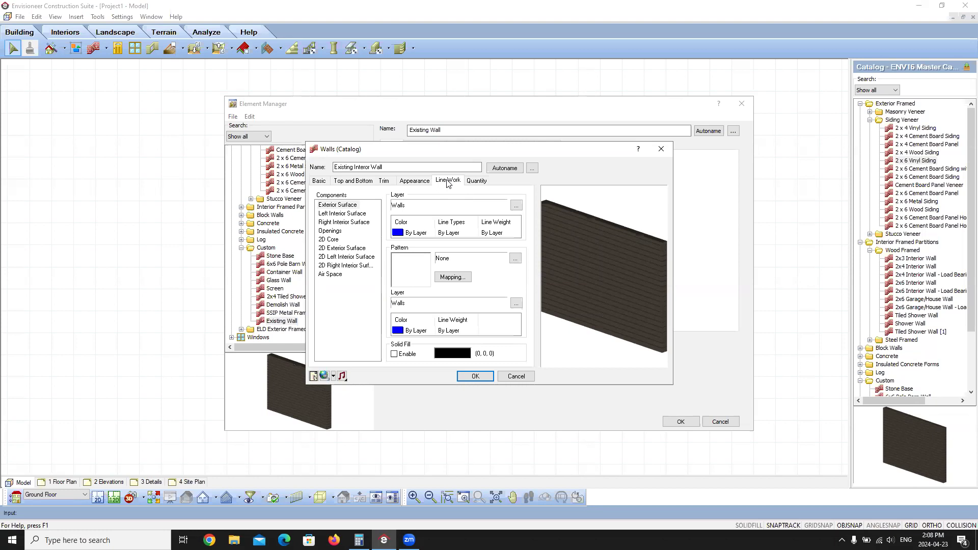
pyautogui.click(329, 240)
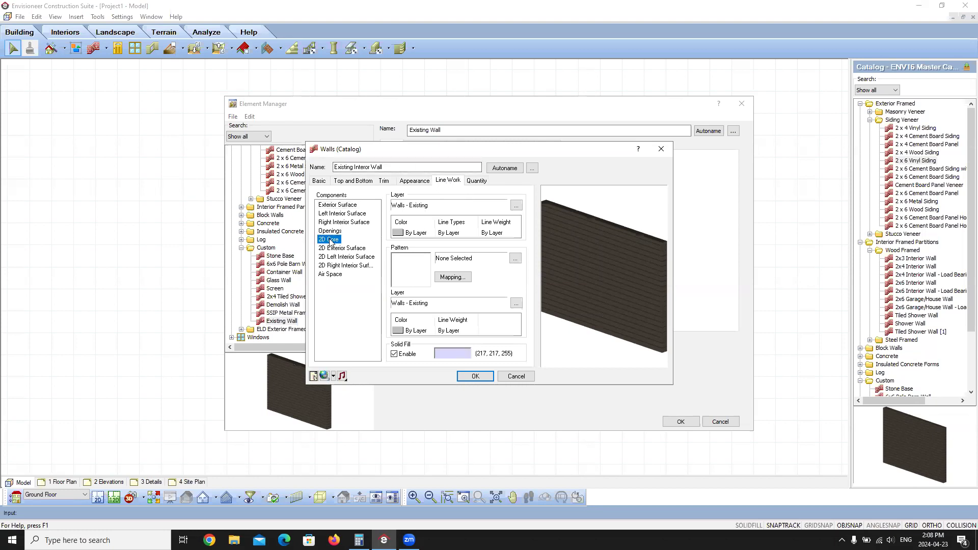
pyautogui.keyDown('shift'); pyautogui.click(328, 276); pyautogui.keyUp('shift')
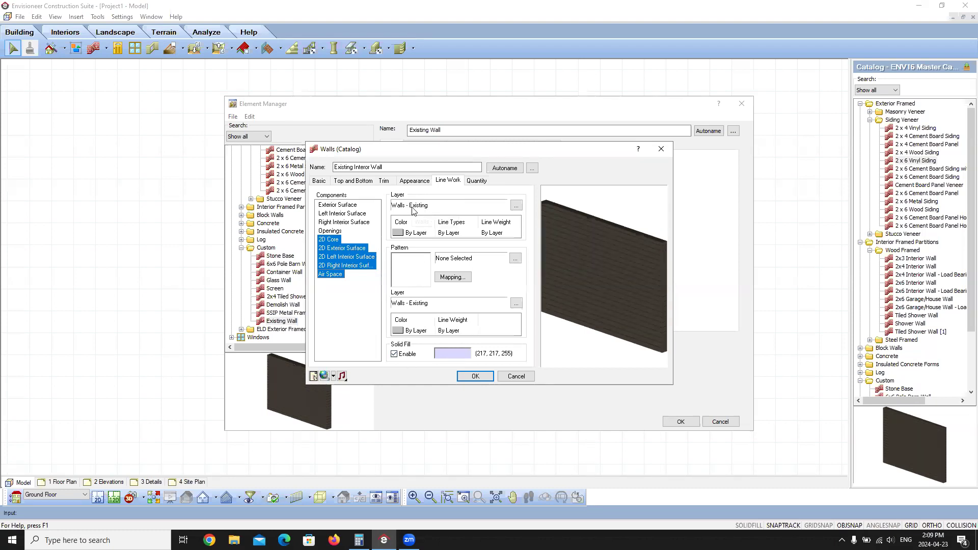
pyautogui.click(476, 181)
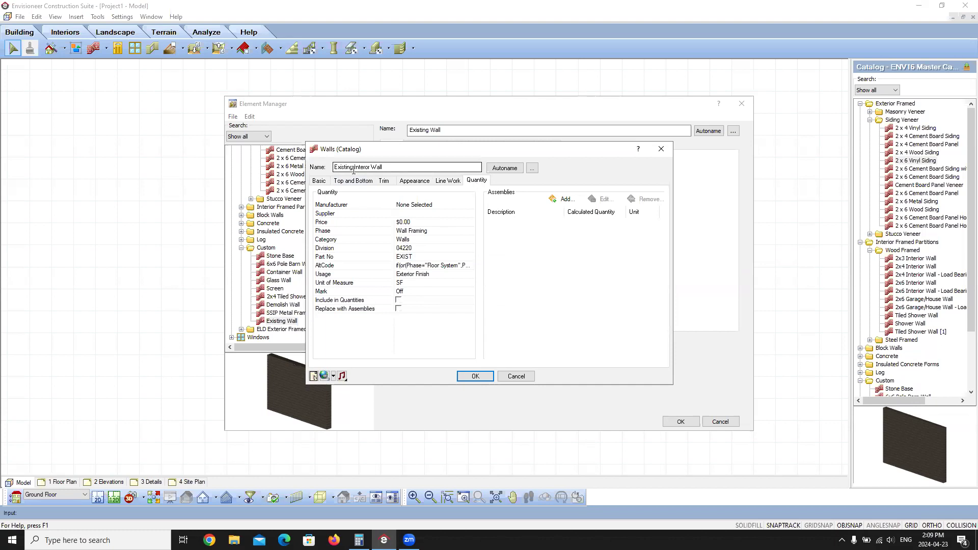
pyautogui.click(473, 376)
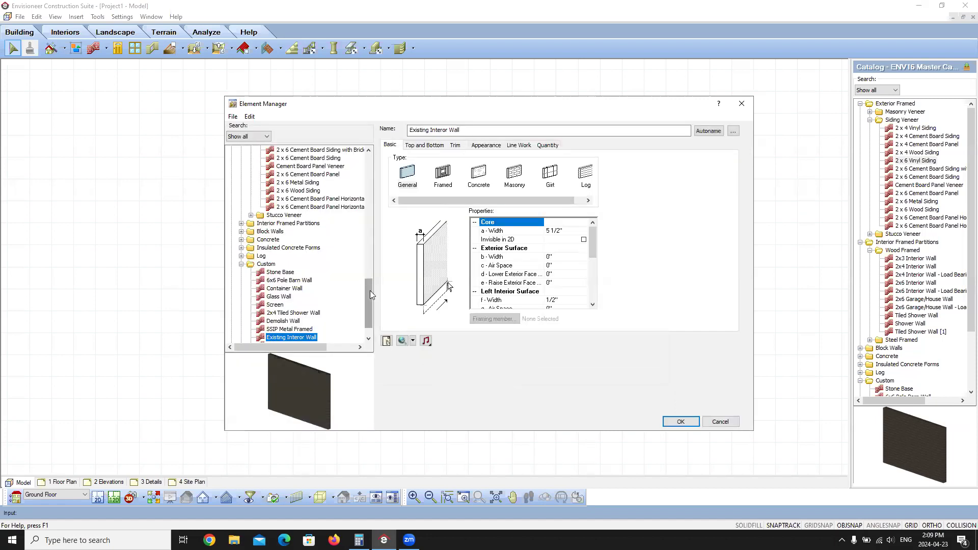
# - Select the Demolish Wall element in the Custom group and examine its basic, top and bottom, and surface material settings
pyautogui.moveTo(369, 290); pyautogui.dragTo(375, 311)
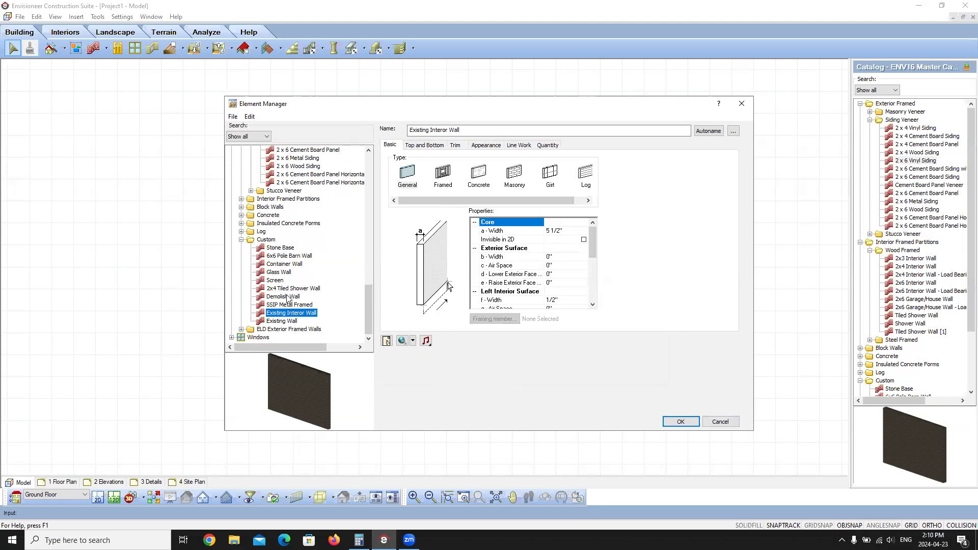
pyautogui.click(285, 297)
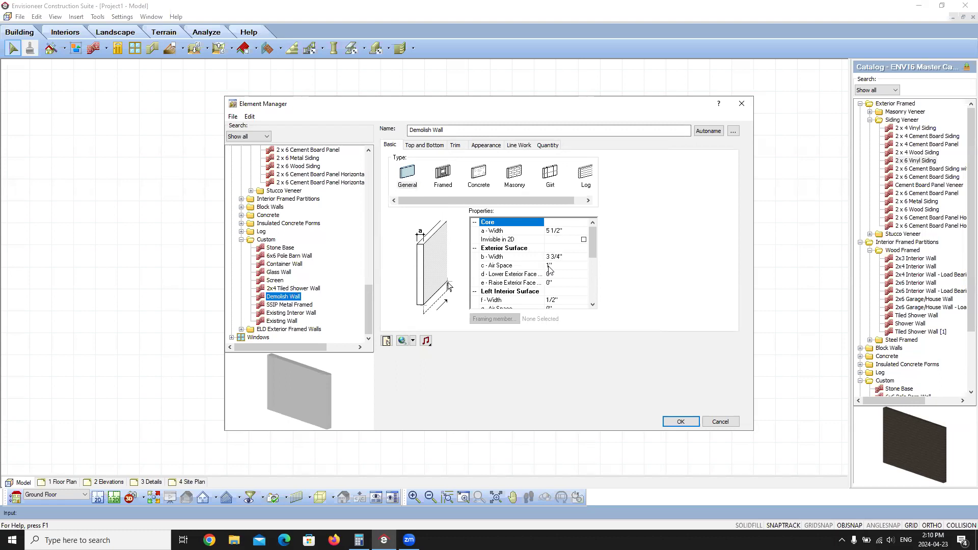
pyautogui.click(432, 146)
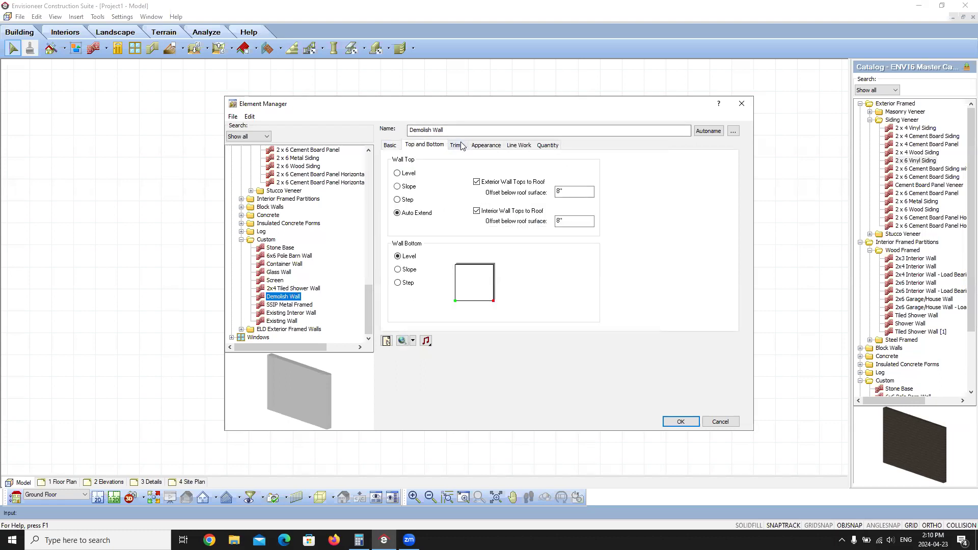
pyautogui.click(479, 148)
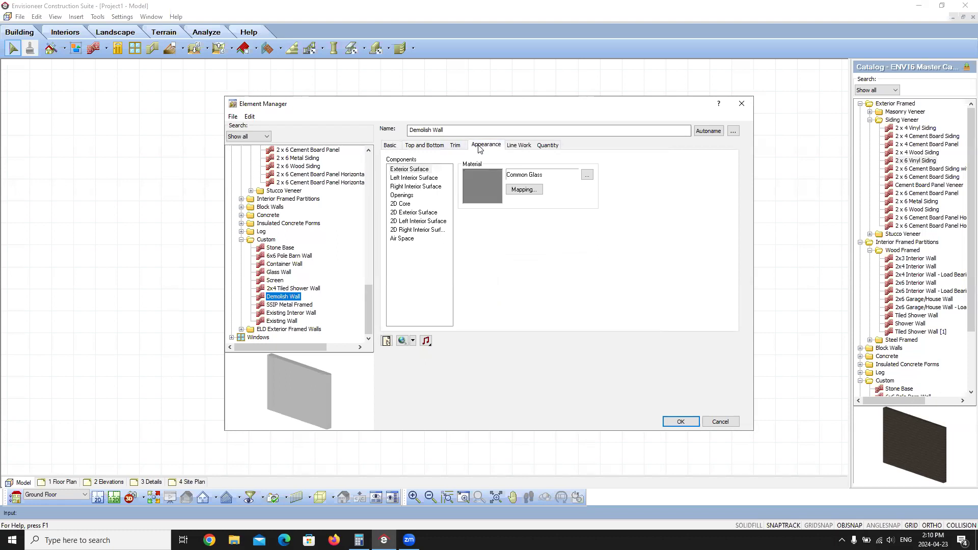
pyautogui.click(419, 178)
pyautogui.click(419, 186)
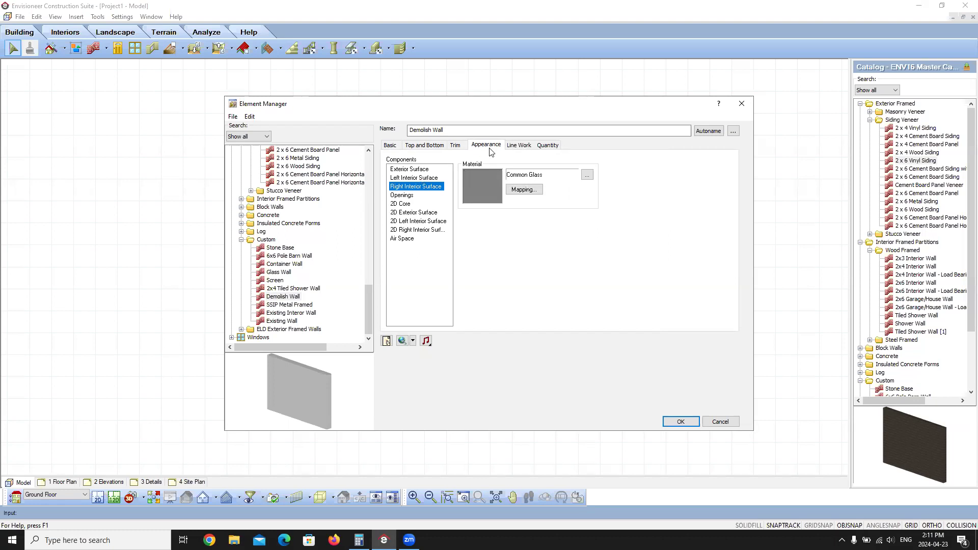
# - Examine the line work of the Demolish Wall's 2D core and the catalog definition of its layer
pyautogui.click(517, 146)
pyautogui.click(407, 205)
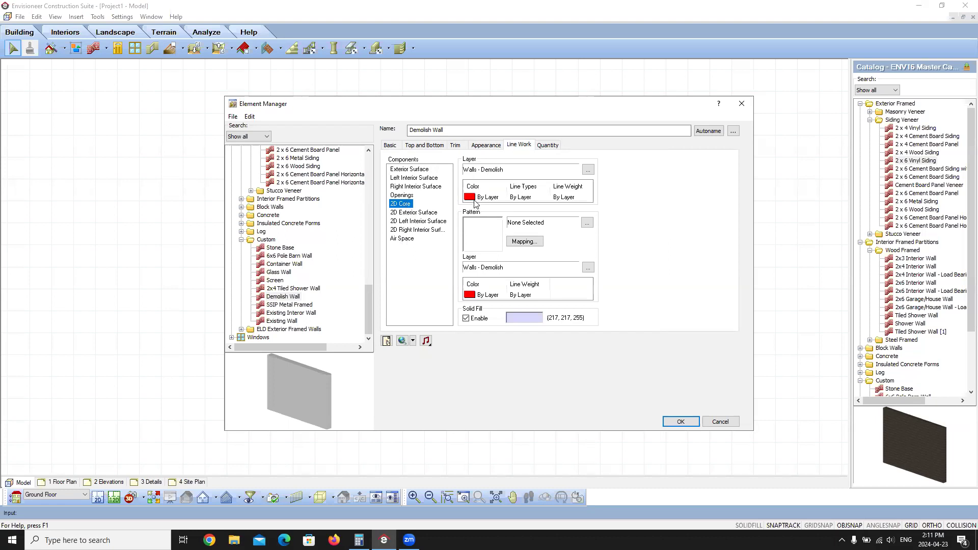
pyautogui.click(588, 169)
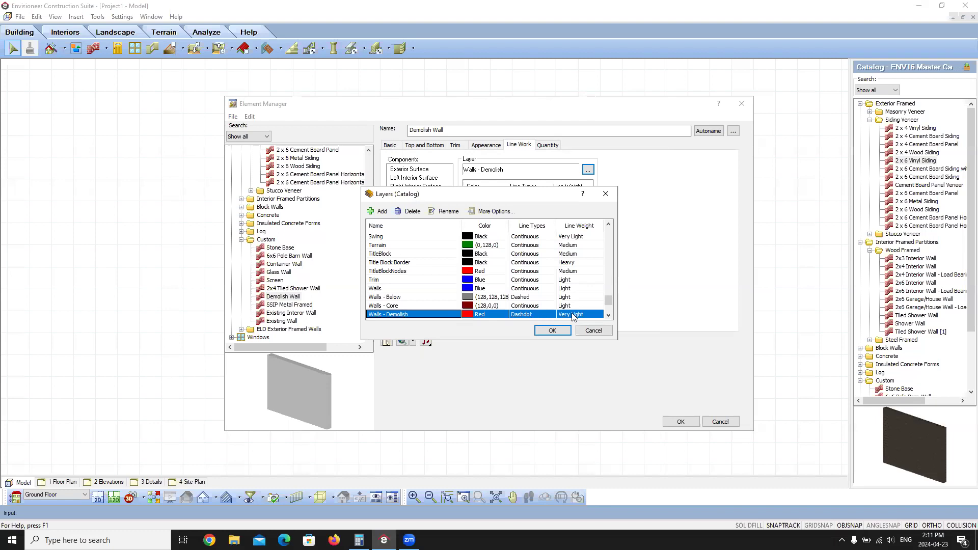
pyautogui.click(553, 331)
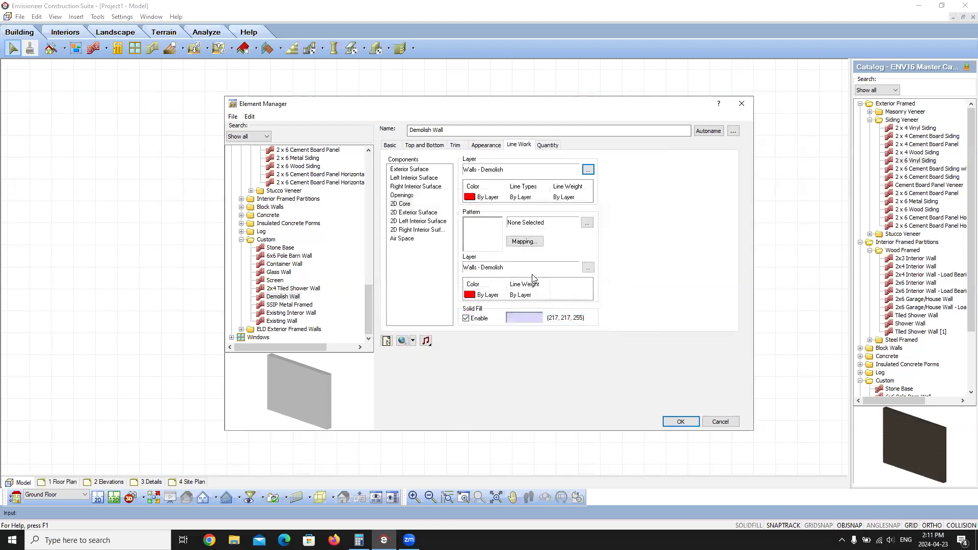
# - Check the Demolish Wall's remaining line work and its quantity settings, and close the Element Manager accepting the catalog changes
pyautogui.click(415, 212)
pyautogui.click(404, 238)
pyautogui.click(540, 148)
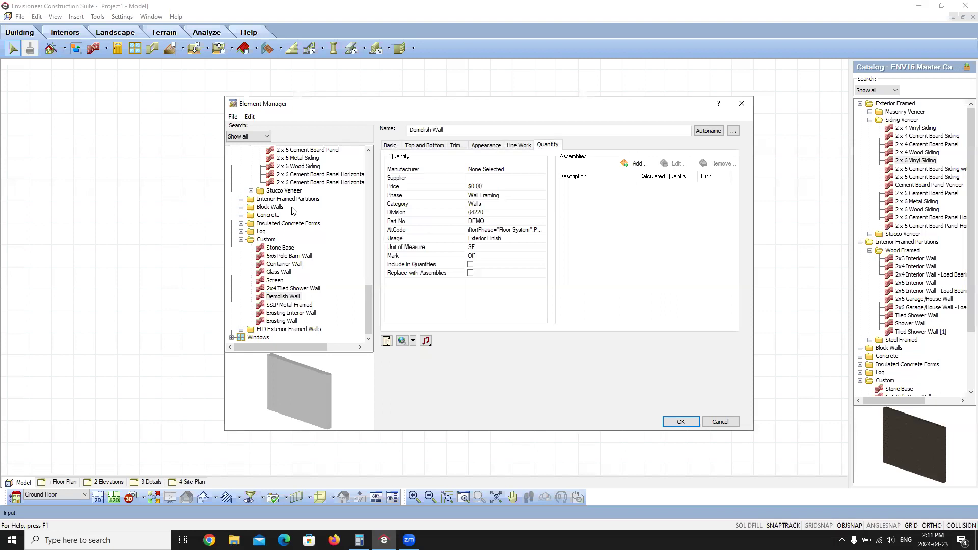
pyautogui.click(669, 422)
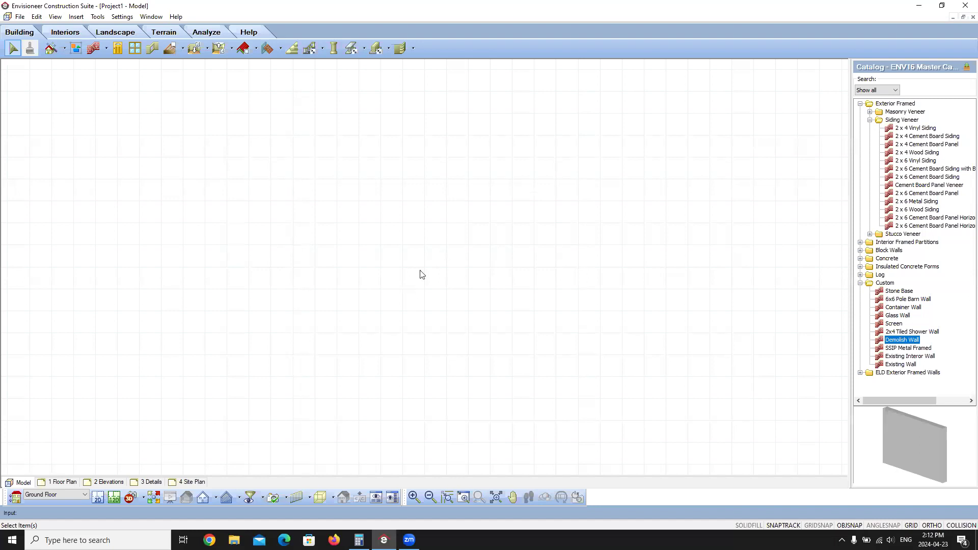
# - Start a perimeter of Existing Wall in the model's lower-left area and draw its first side 25' at 0°
pyautogui.click(106, 50)
pyautogui.click(110, 74)
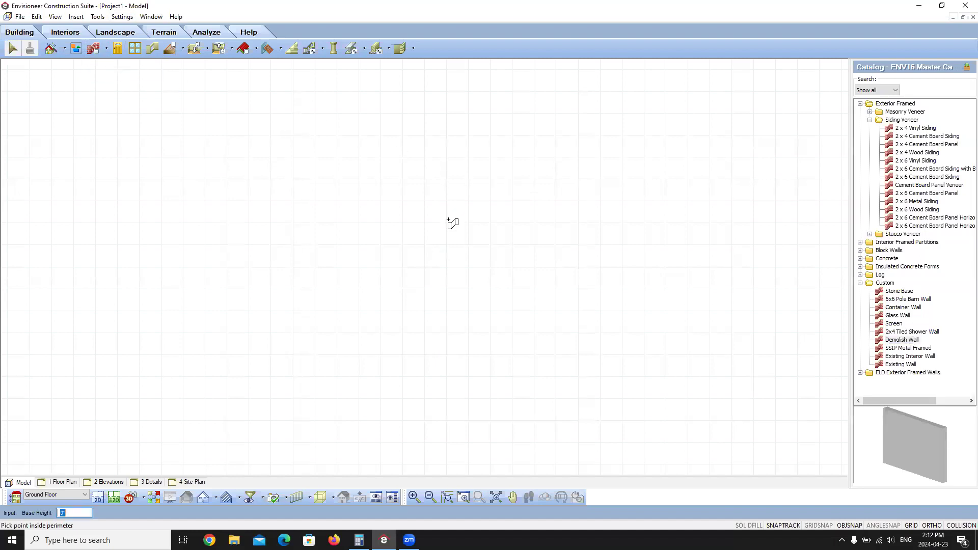
pyautogui.click(901, 365)
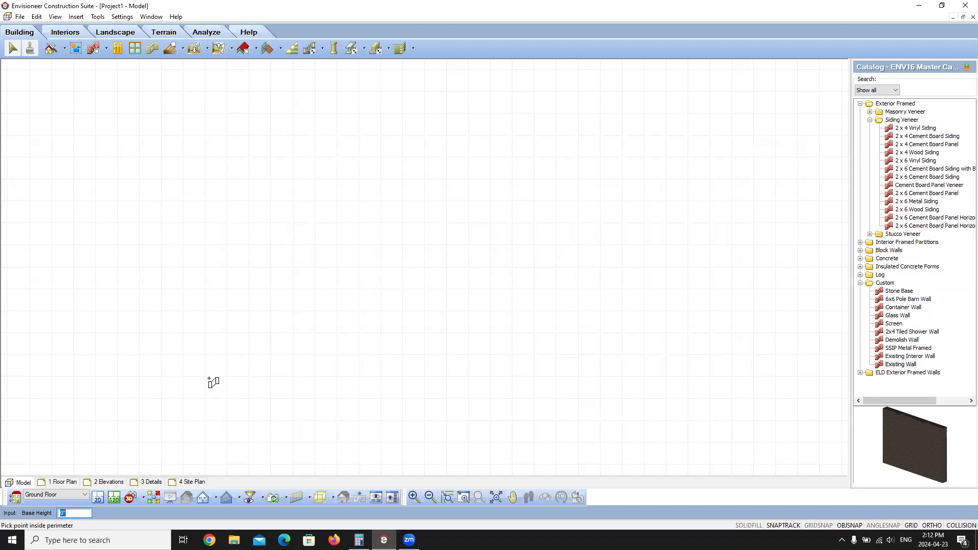
pyautogui.click(203, 377)
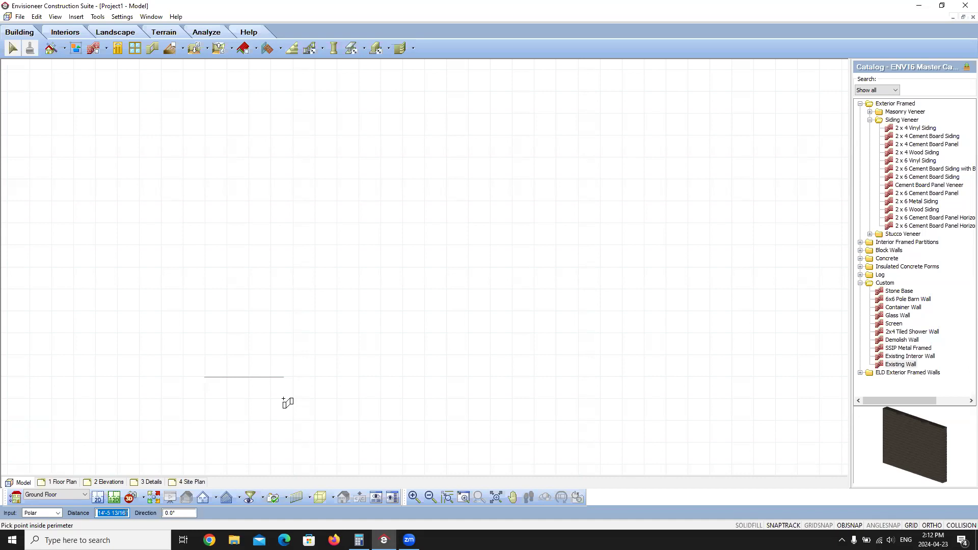
pyautogui.write('25')
pyautogui.press('Return')
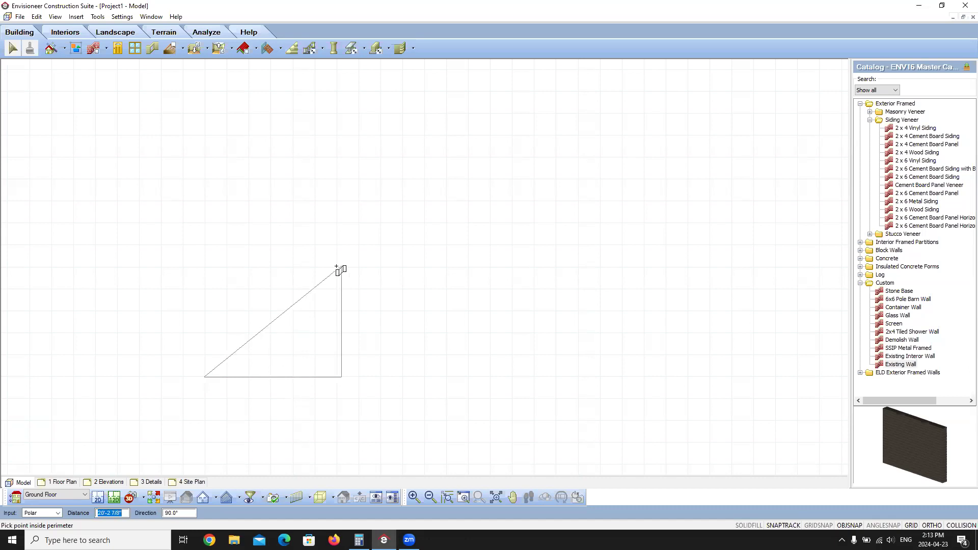
# - Continue the Existing Wall perimeter with sides of 10' at 90°, 5' at 0° and 20' at 90°
pyautogui.write('10')
pyautogui.press('Return')
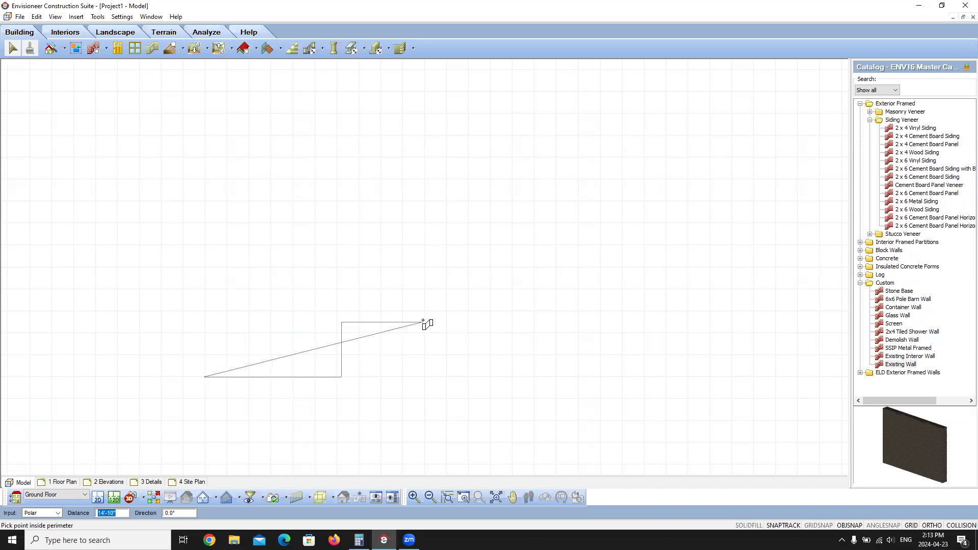
pyautogui.write('5')
pyautogui.press('Return')
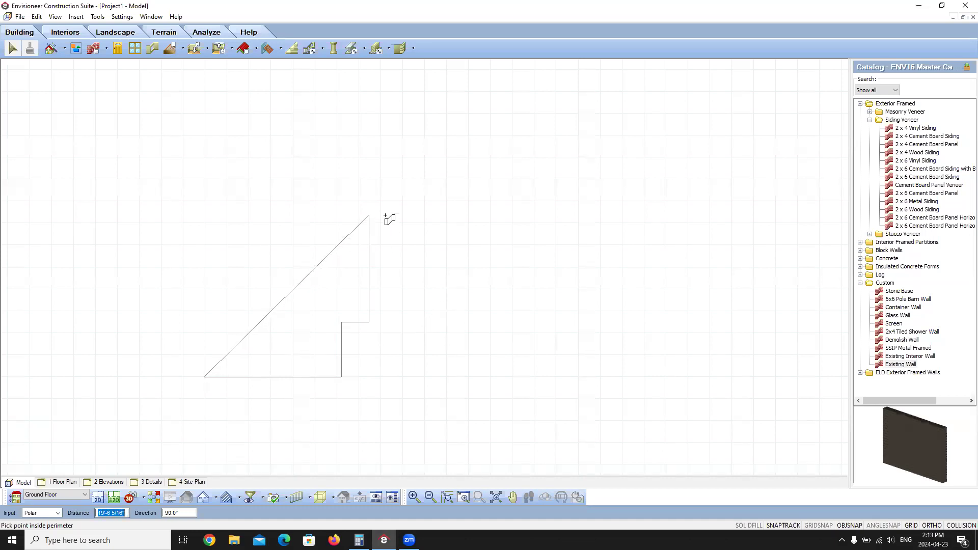
pyautogui.write('20')
pyautogui.press('Return')
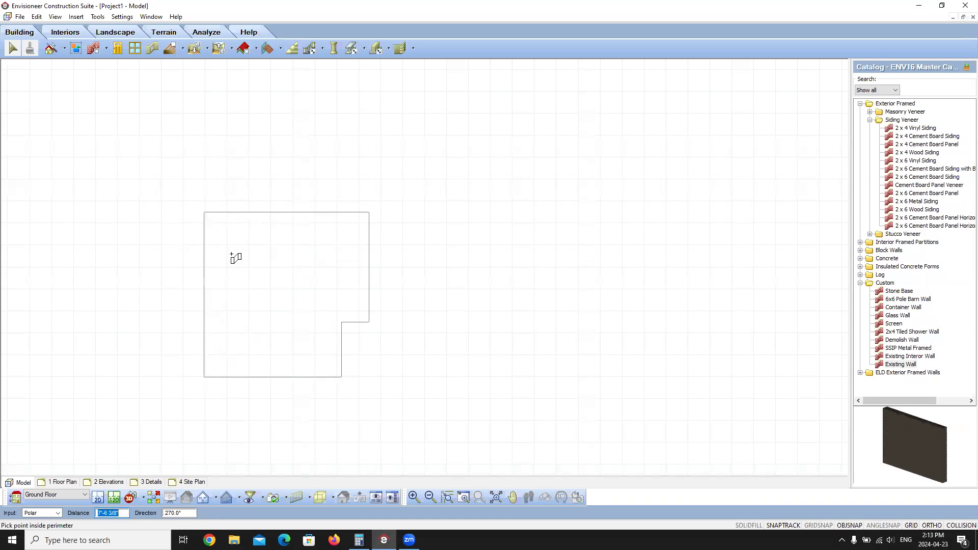
# - Finish the closed perimeter and create its walls by the Outer Face of Veneer, with a 0" offset towards outside
pyautogui.rightClick(232, 254)
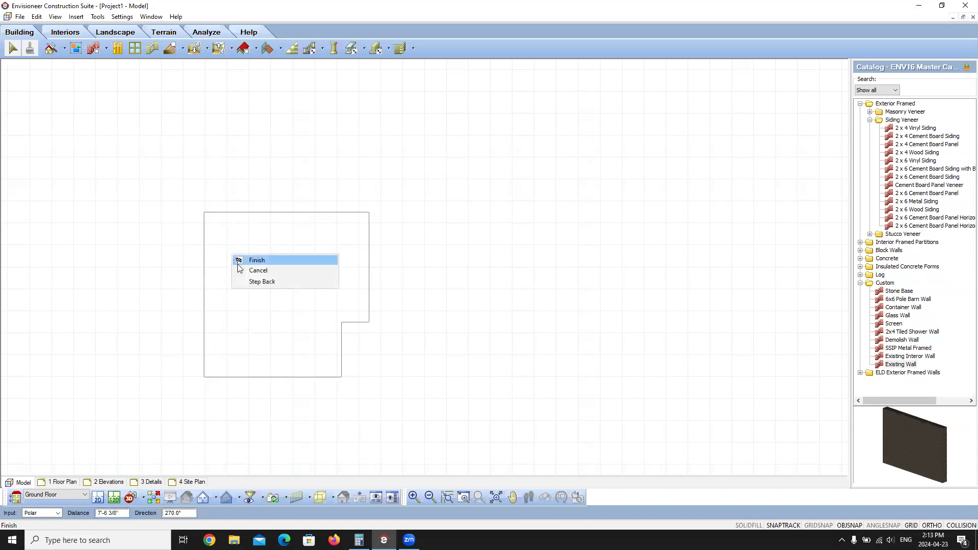
pyautogui.click(267, 261)
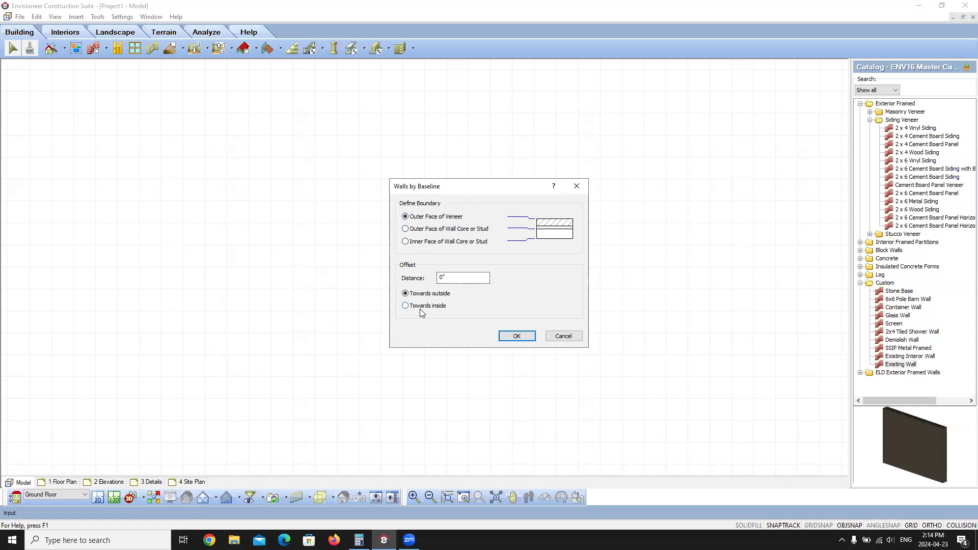
pyautogui.click(527, 336)
# - Select all the perimeter walls and move them horizontally to the right, towards the middle of the site
pyautogui.scroll(-1, 292, 321)
pyautogui.scroll(3, 316, 301)
pyautogui.scroll(-1, 301, 315)
pyautogui.scroll(1, 301, 315)
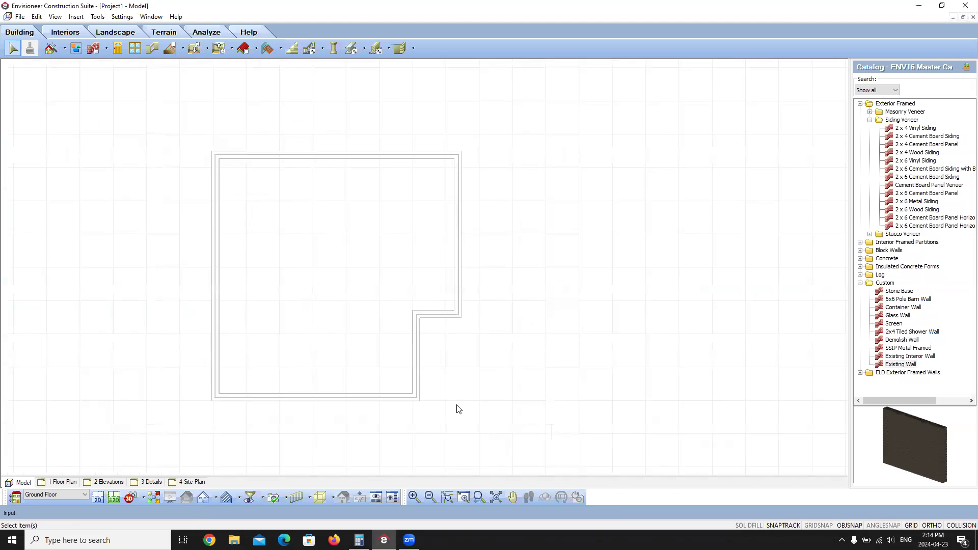
pyautogui.scroll(-5, 301, 228)
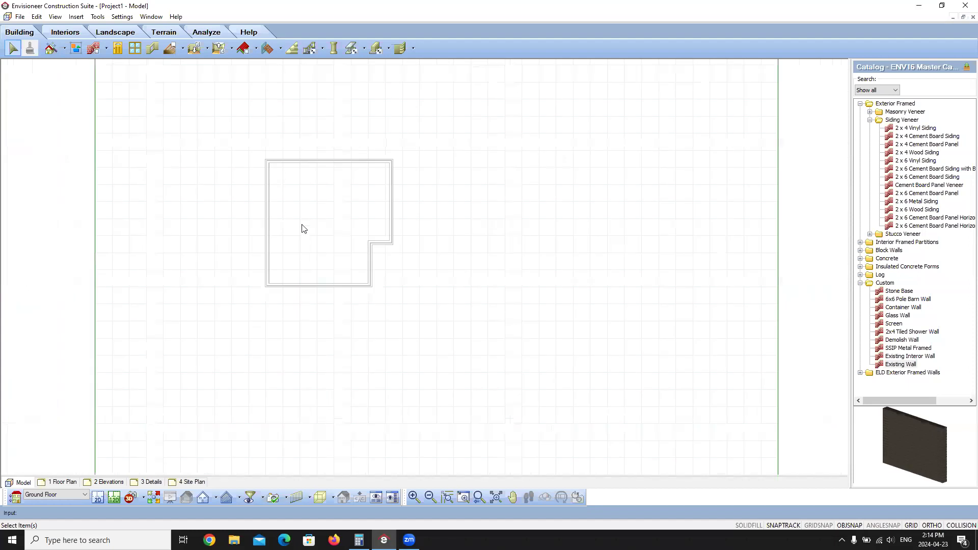
pyautogui.scroll(1, 296, 343)
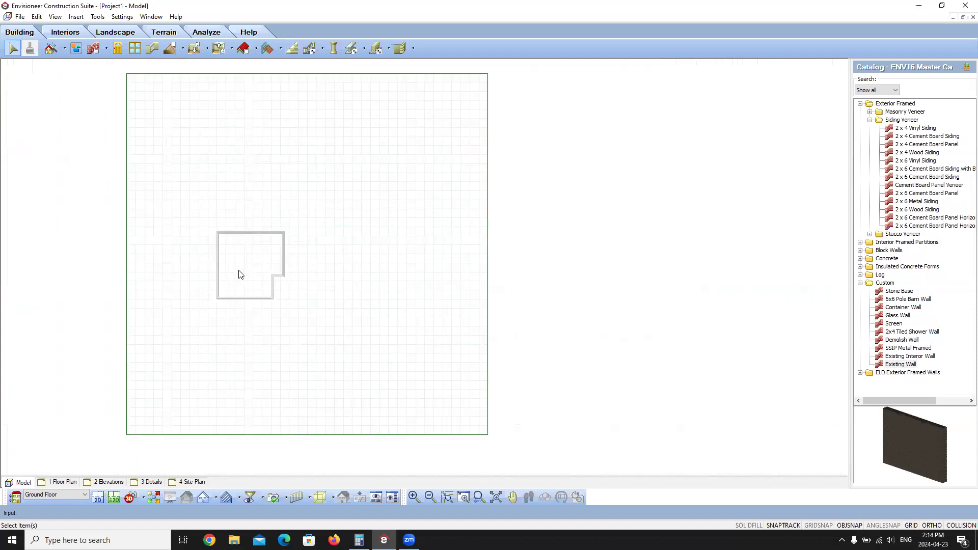
pyautogui.moveTo(206, 221); pyautogui.dragTo(296, 314)
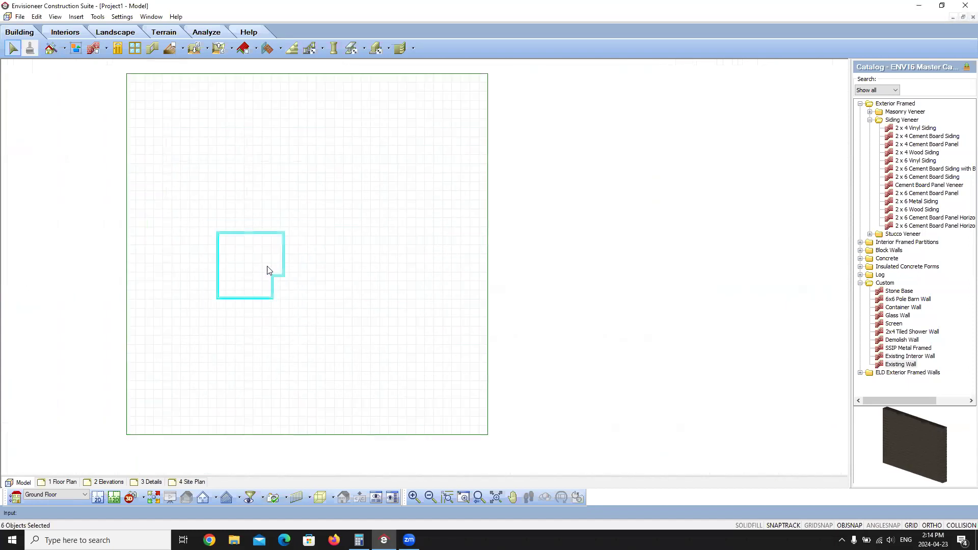
pyautogui.rightClick(269, 268)
pyautogui.click(298, 337)
pyautogui.click(284, 257)
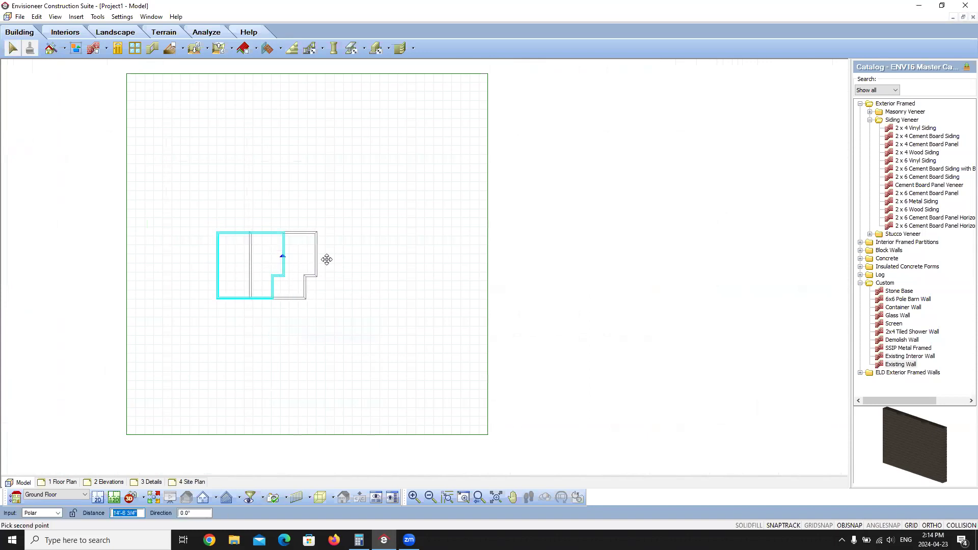
pyautogui.click(343, 258)
# - Move the selected perimeter walls straight up at 90° to sit near the centre of the site
pyautogui.rightClick(312, 292)
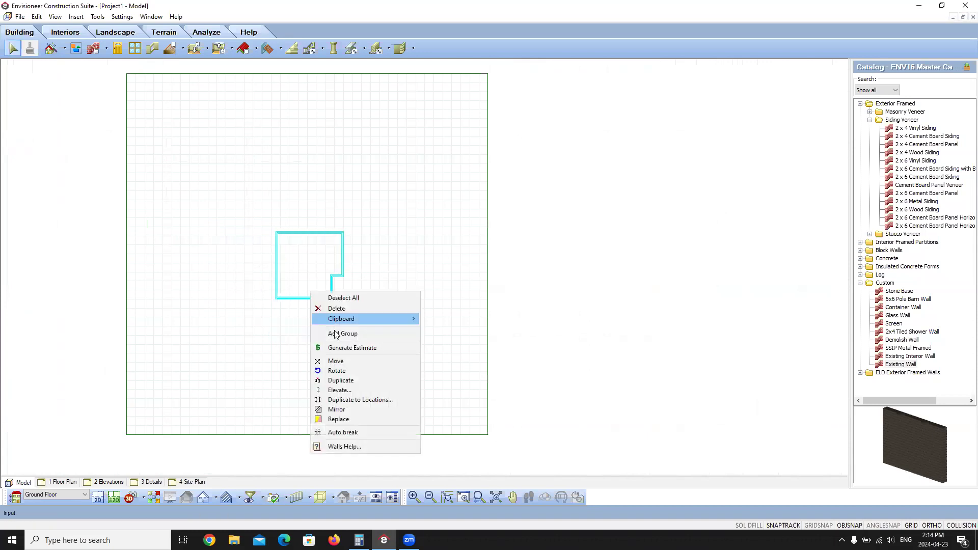
pyautogui.click(338, 360)
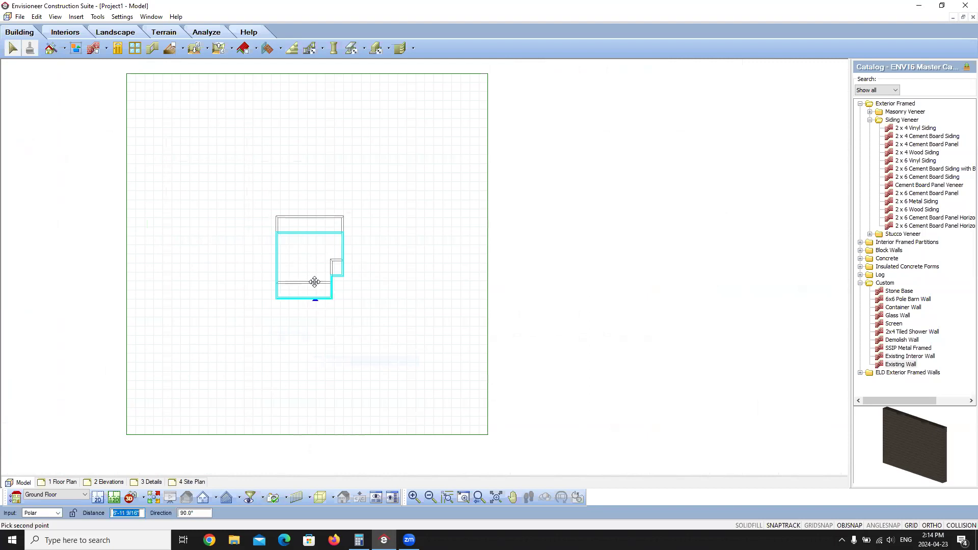
pyautogui.click(315, 284)
pyautogui.scroll(5, 325, 243)
pyautogui.moveTo(281, 233); pyautogui.dragTo(320, 237, button='middle')
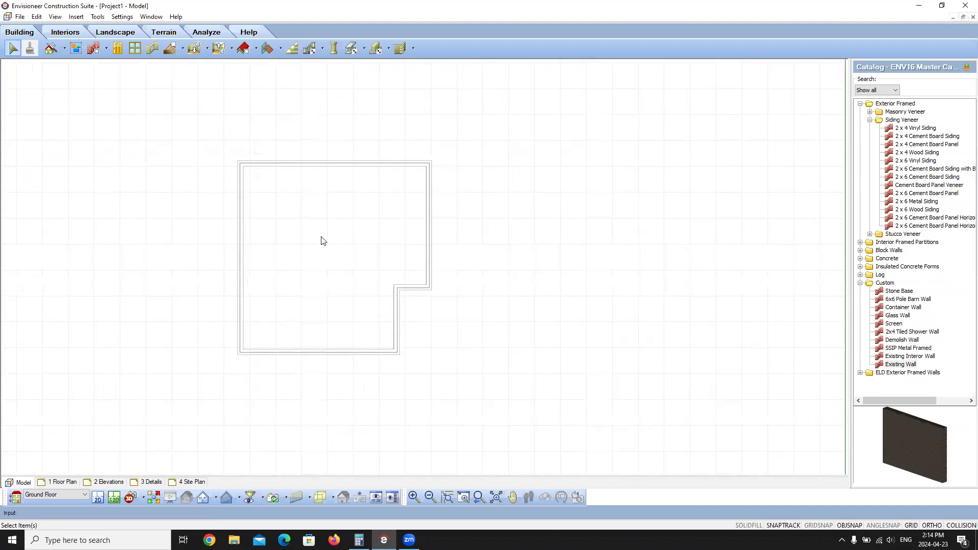
# - Insert an Existing Interior Wall from the inner corner of the building's notch at 180° to the opposite exterior wall
pyautogui.scroll(1, 266, 267)
pyautogui.moveTo(271, 270); pyautogui.dragTo(333, 277, button='middle')
pyautogui.scroll(1, 327, 276)
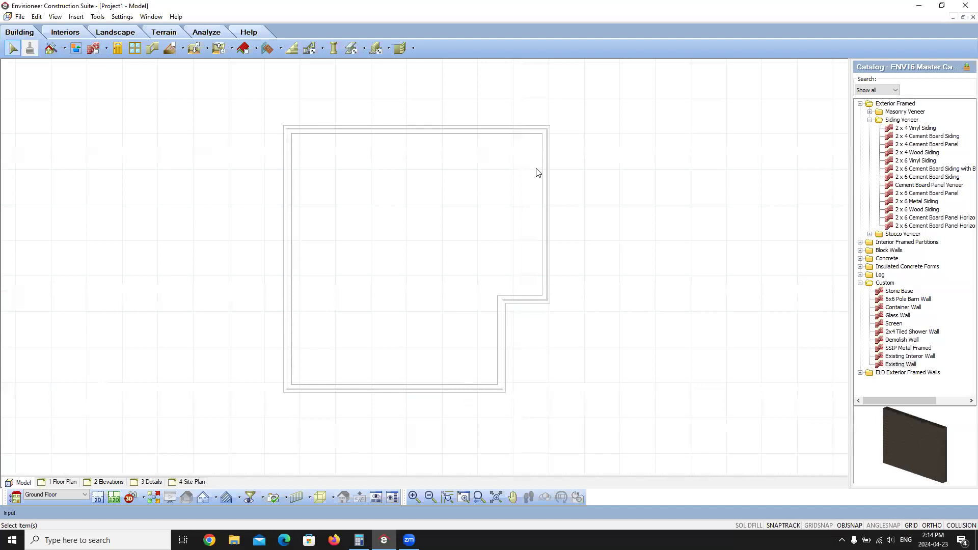
pyautogui.click(106, 49)
pyautogui.click(108, 64)
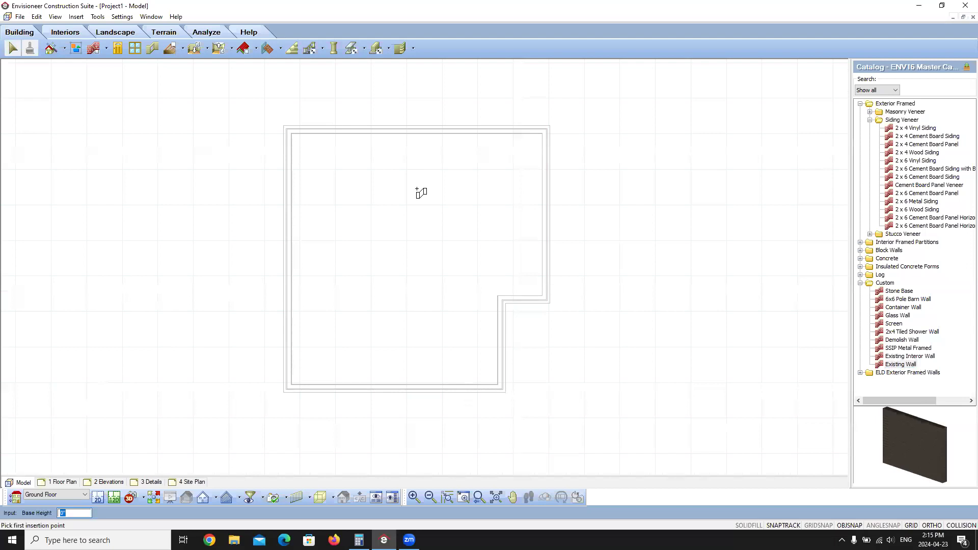
pyautogui.click(911, 356)
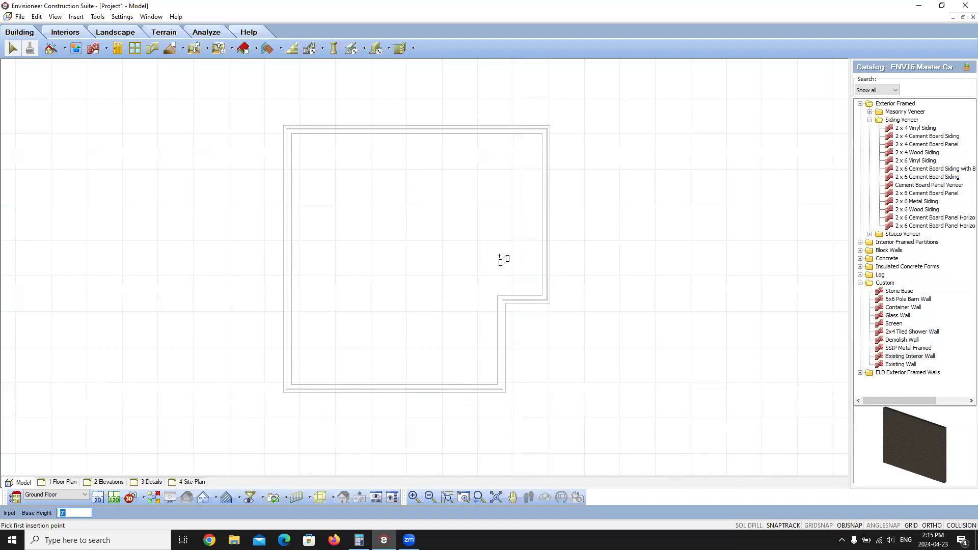
pyautogui.click(501, 300)
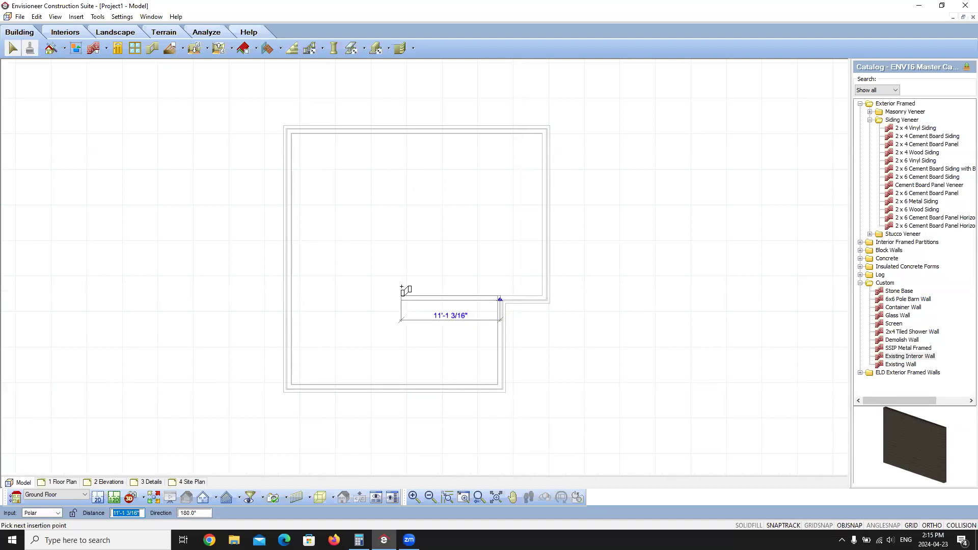
pyautogui.click(289, 298)
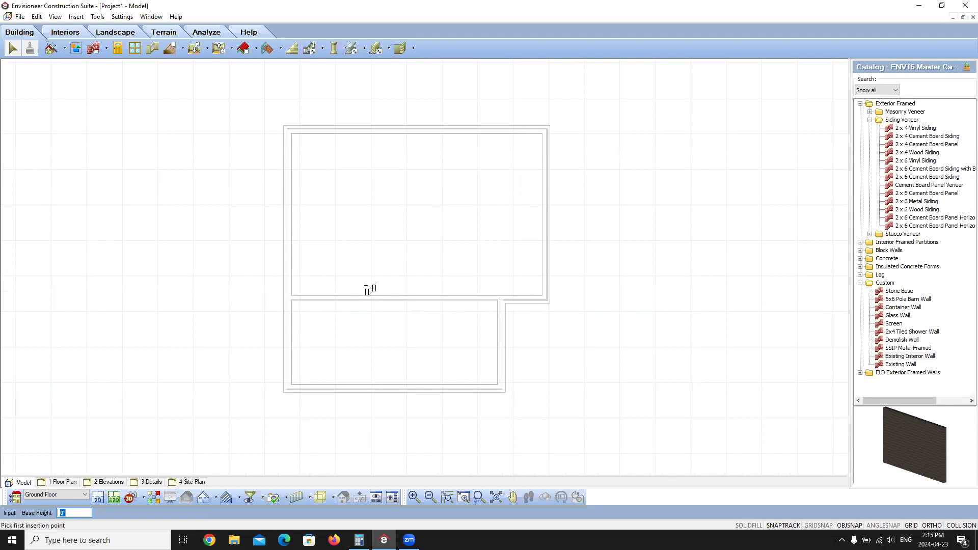
# - Insert a Demolish Wall with a 10' insertion offset, running from the interior wall up to the top exterior wall
pyautogui.click(906, 340)
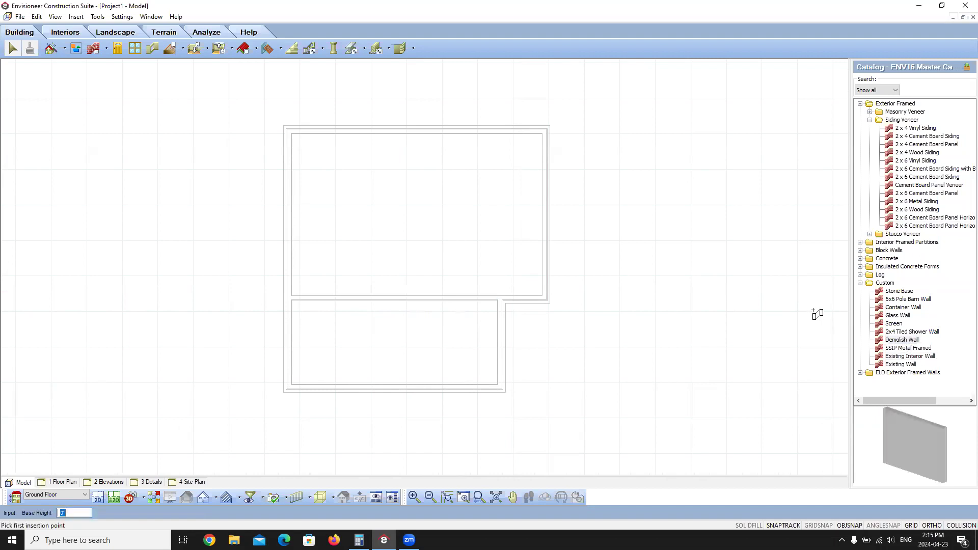
pyautogui.rightClick(386, 276)
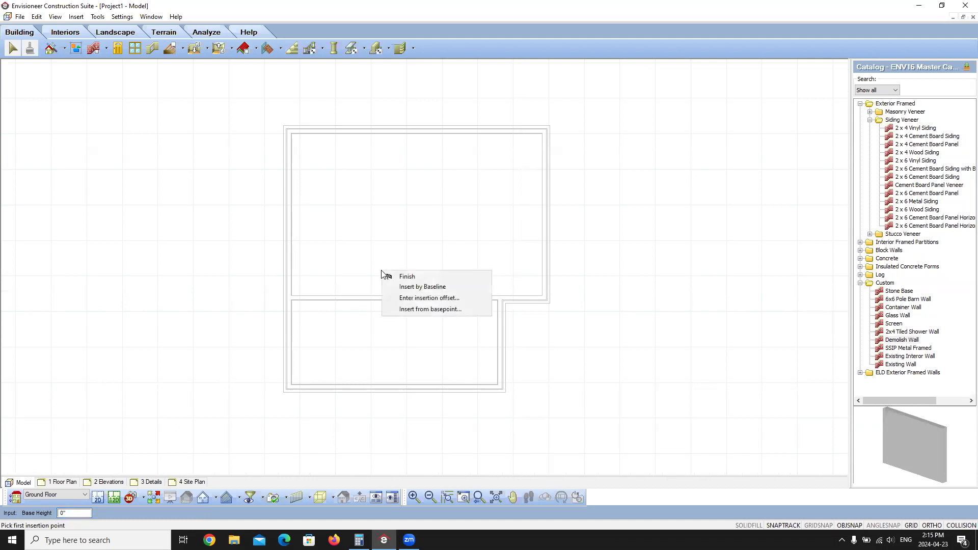
pyautogui.click(415, 299)
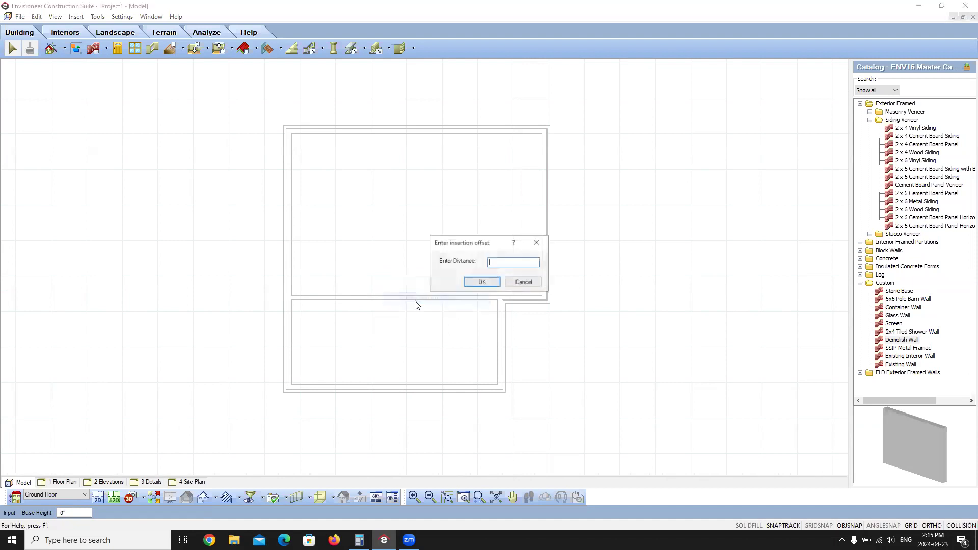
pyautogui.write('10')
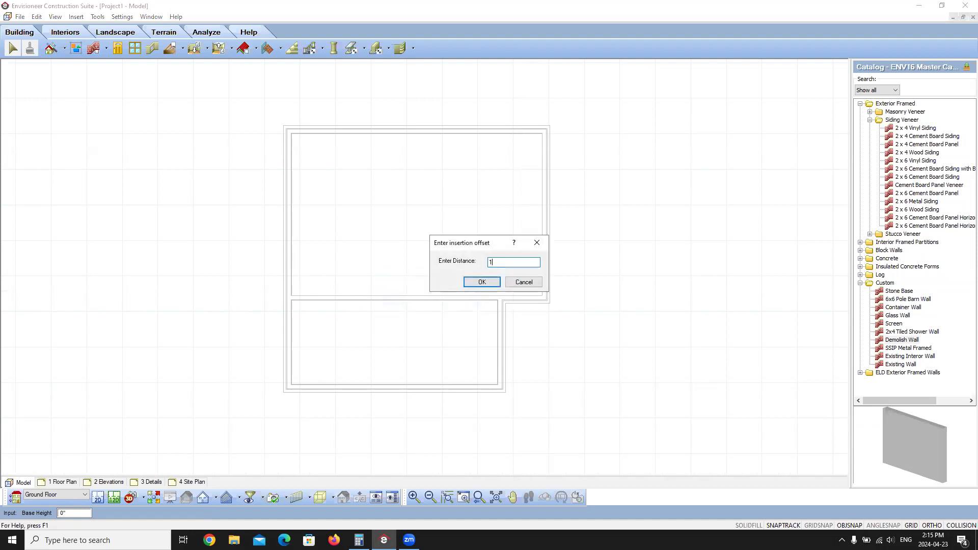
pyautogui.click(478, 283)
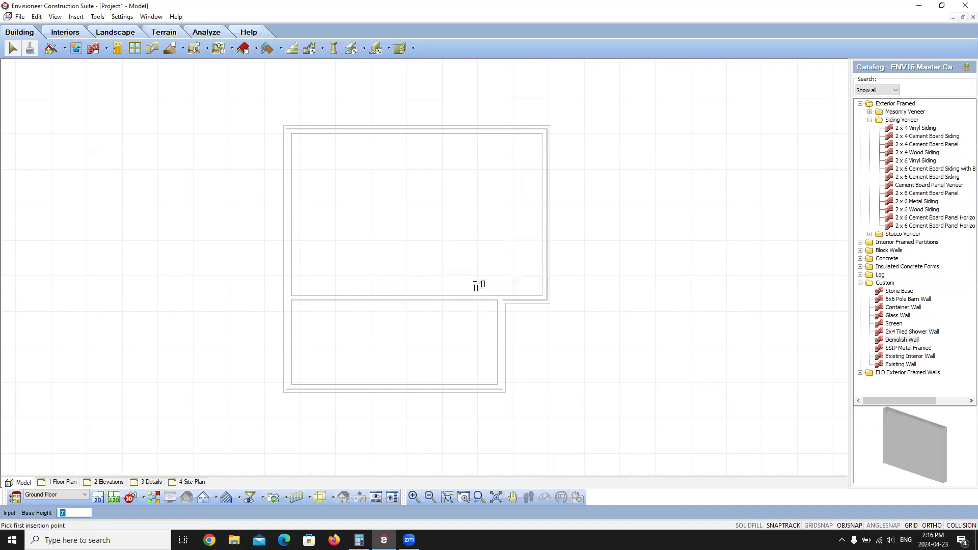
pyautogui.click(383, 301)
pyautogui.click(396, 133)
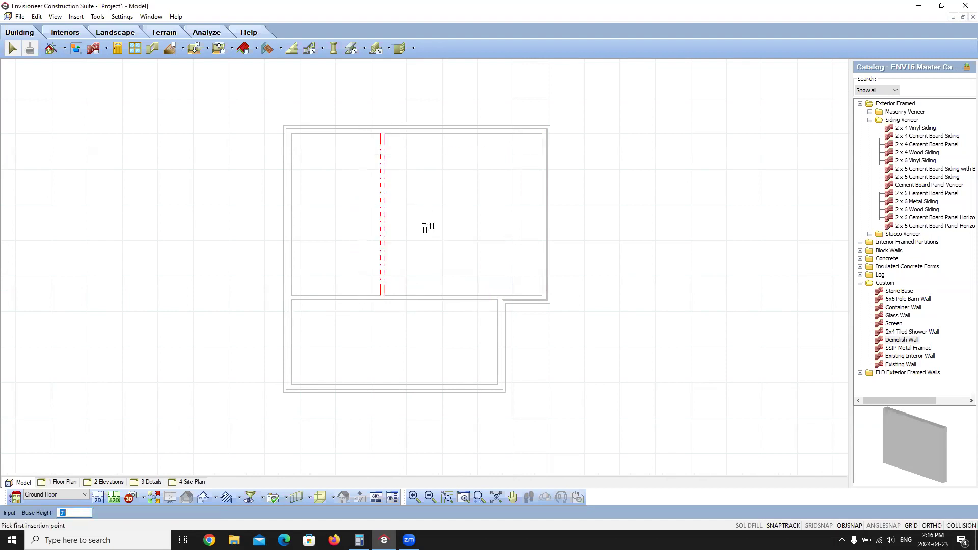
pyautogui.rightClick(427, 224)
pyautogui.click(439, 226)
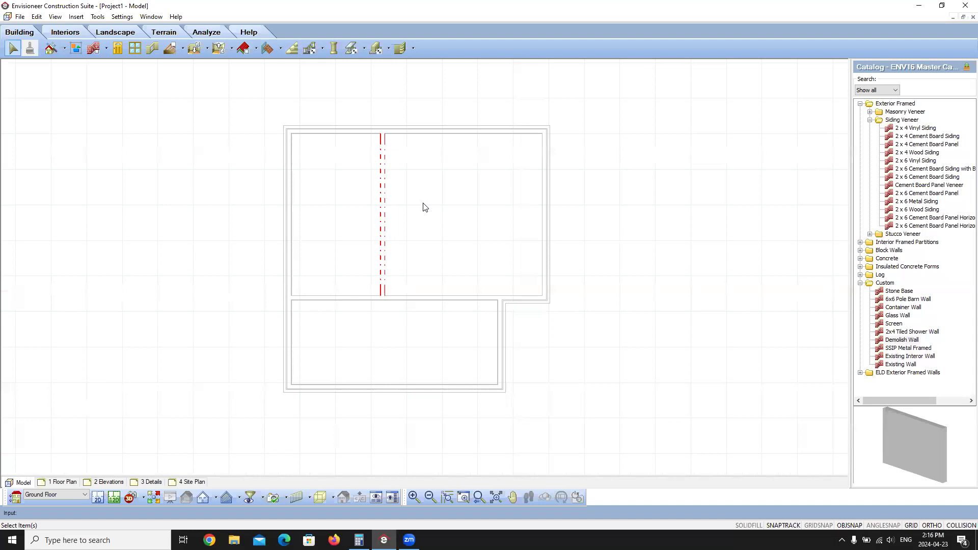
# - Define a new SmartView on the 1 Floor Plan sheet and name it Existing Floor Plan
pyautogui.scroll(5, 411, 170)
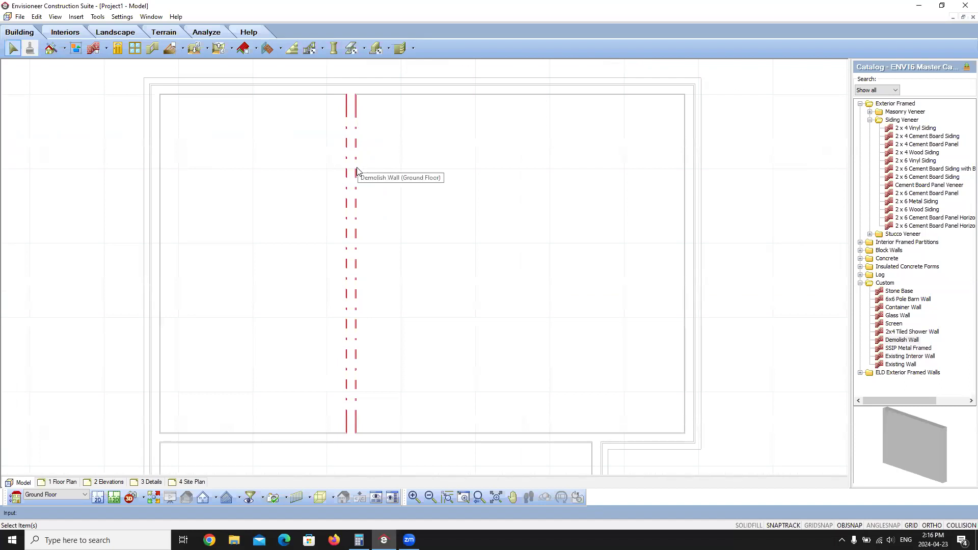
pyautogui.scroll(-5, 357, 172)
pyautogui.scroll(2, 395, 268)
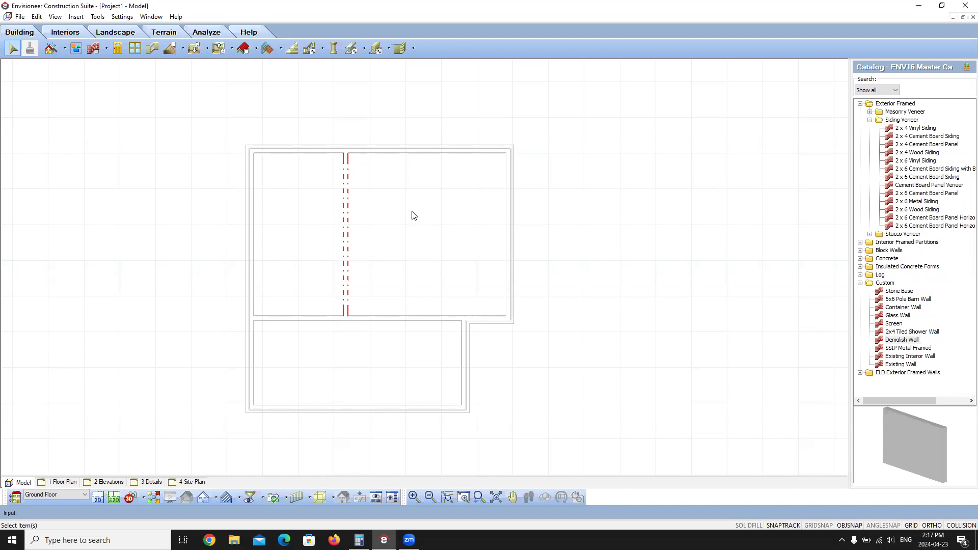
pyautogui.click(71, 479)
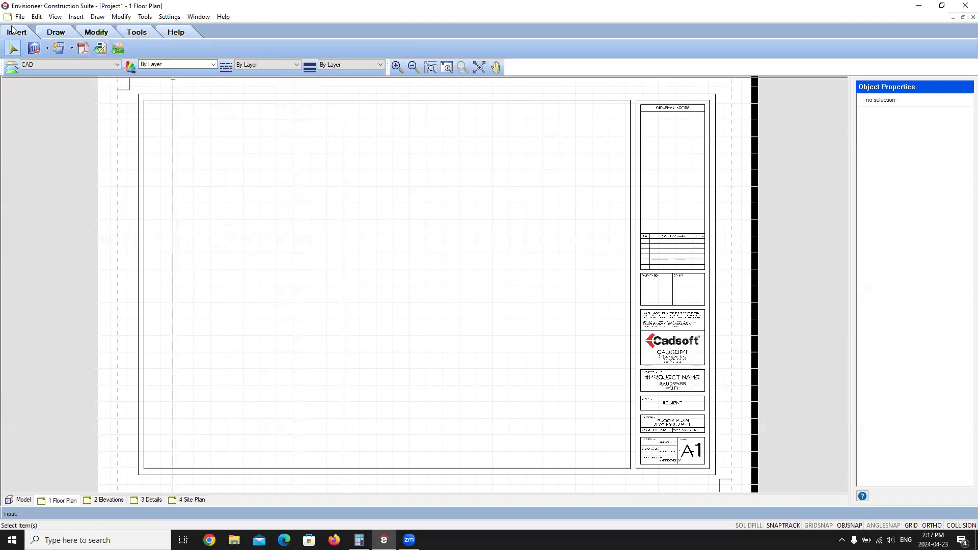
pyautogui.click(48, 49)
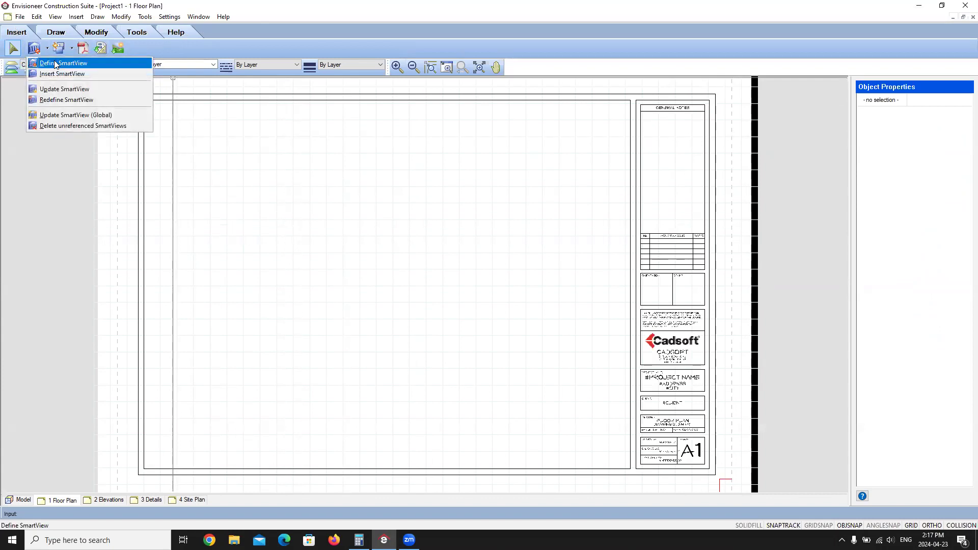
pyautogui.click(54, 63)
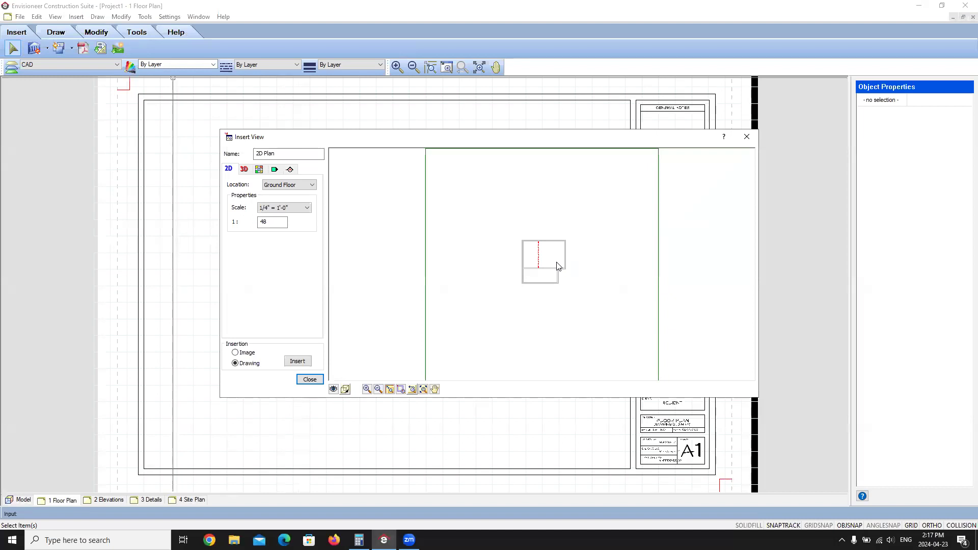
pyautogui.moveTo(323, 154); pyautogui.dragTo(222, 157)
pyautogui.write('Existing Floor Plan')
# - Hide the terrain in the view's filter, check the elements on location, and accept the filter
pyautogui.click(333, 389)
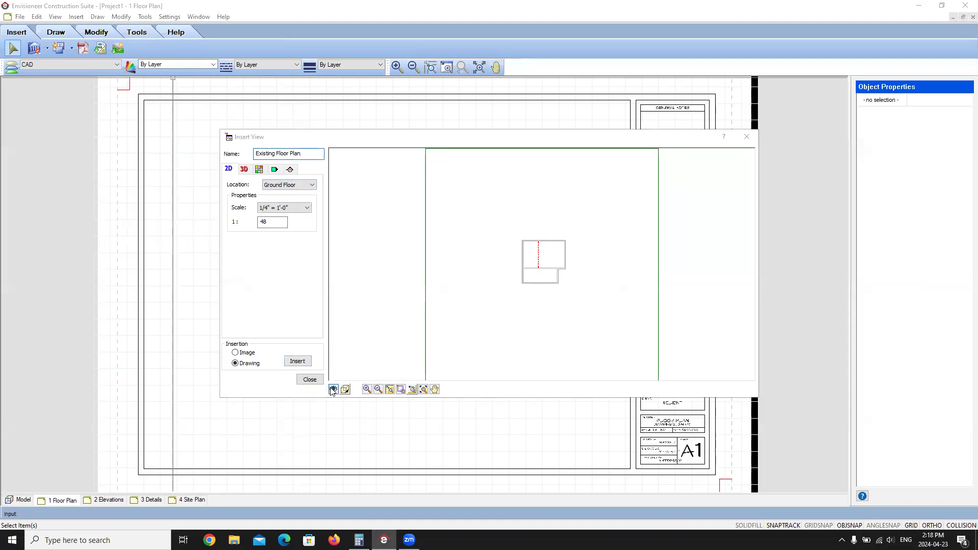
pyautogui.click(415, 185)
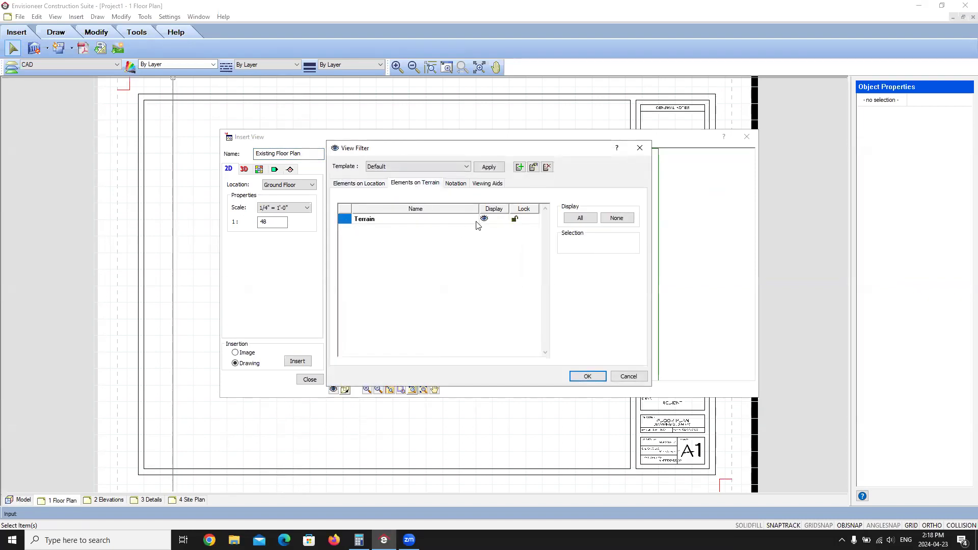
pyautogui.click(358, 183)
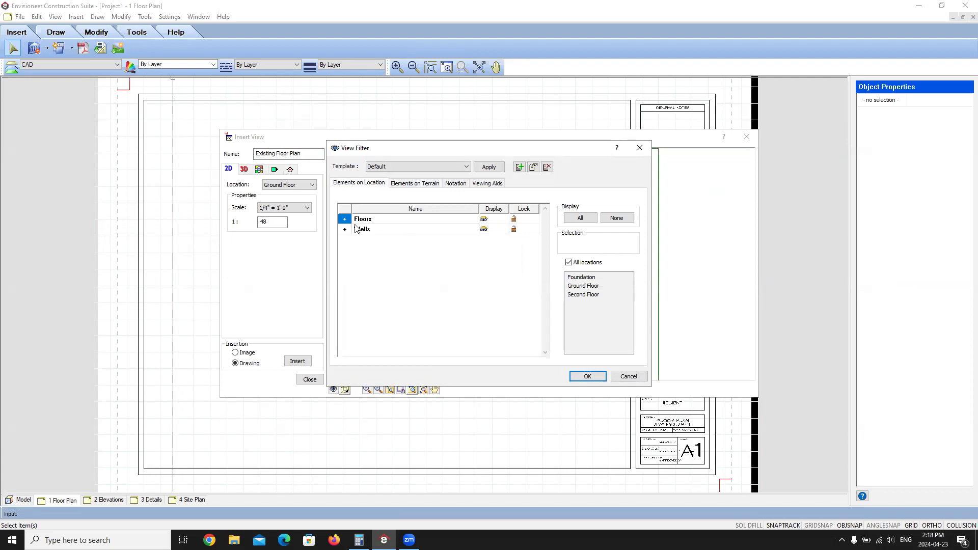
pyautogui.click(586, 376)
# - Insert the Existing Floor Plan view as a drawing on the left half of the floor plan sheet's drawing area
pyautogui.scroll(5, 496, 253)
pyautogui.moveTo(513, 259); pyautogui.dragTo(518, 263)
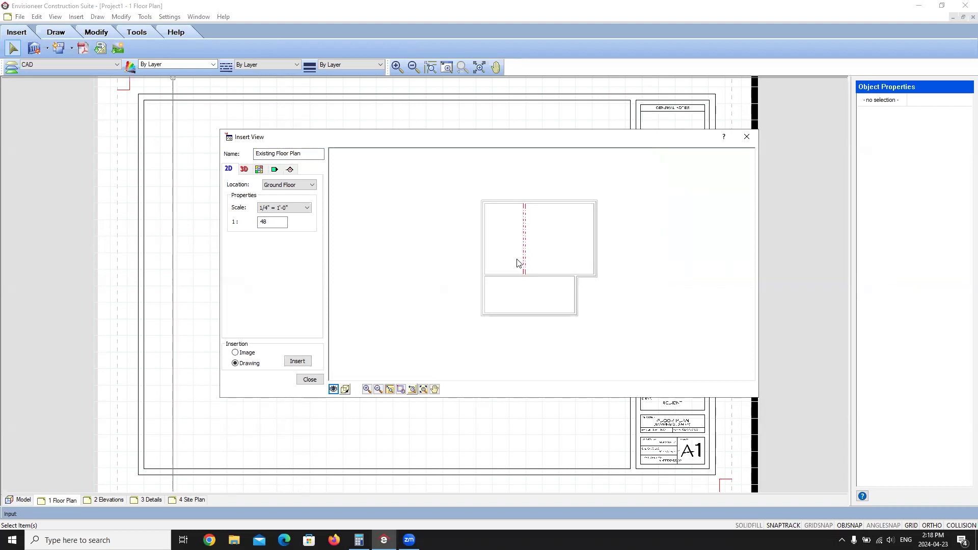
pyautogui.click(298, 361)
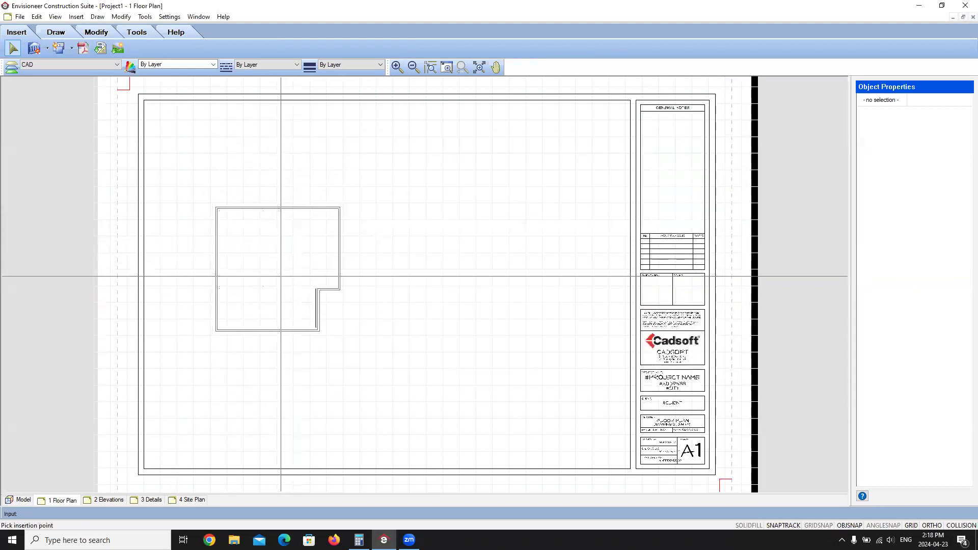
pyautogui.click(350, 274)
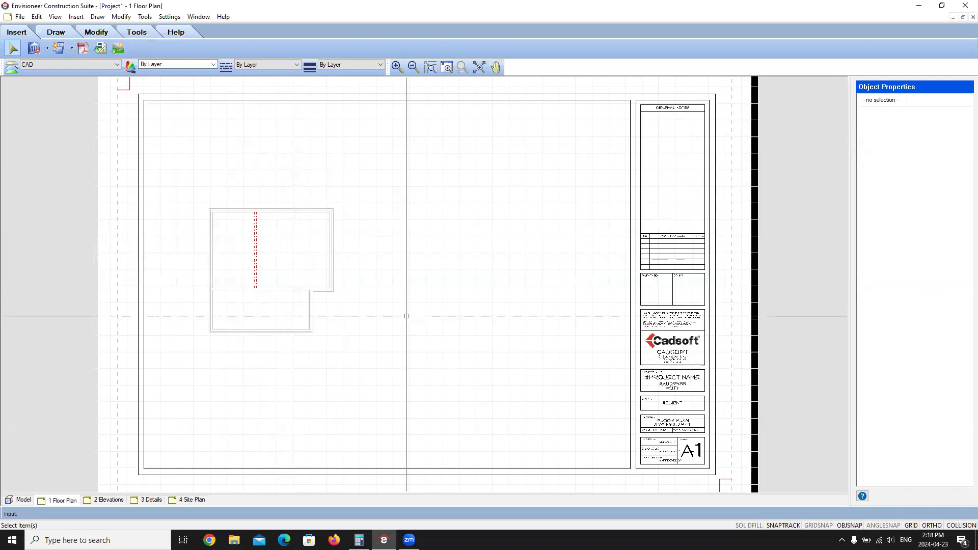
# - Return to the model, start inserting a door, and choose the single 36" Decorative Entry Door 1 for 2x6 walls
pyautogui.click(24, 500)
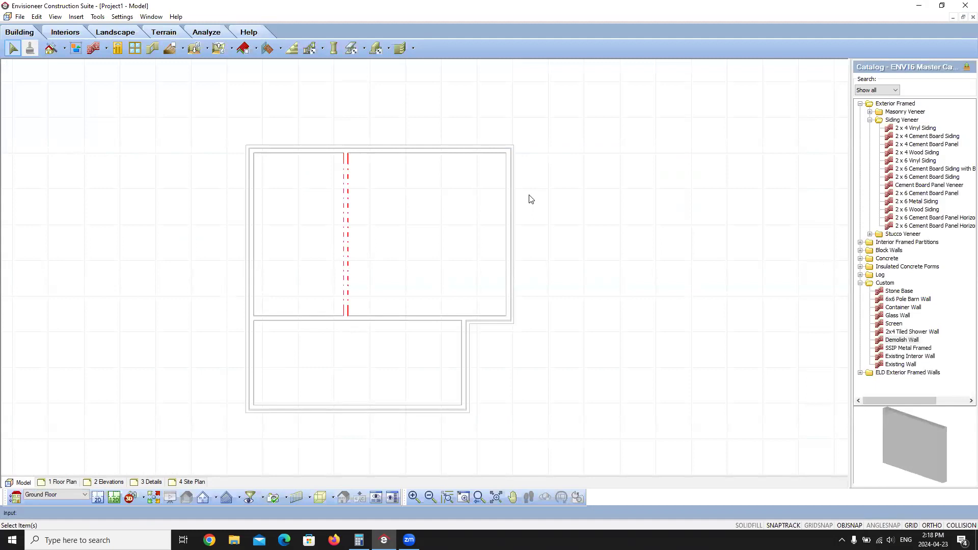
pyautogui.click(117, 48)
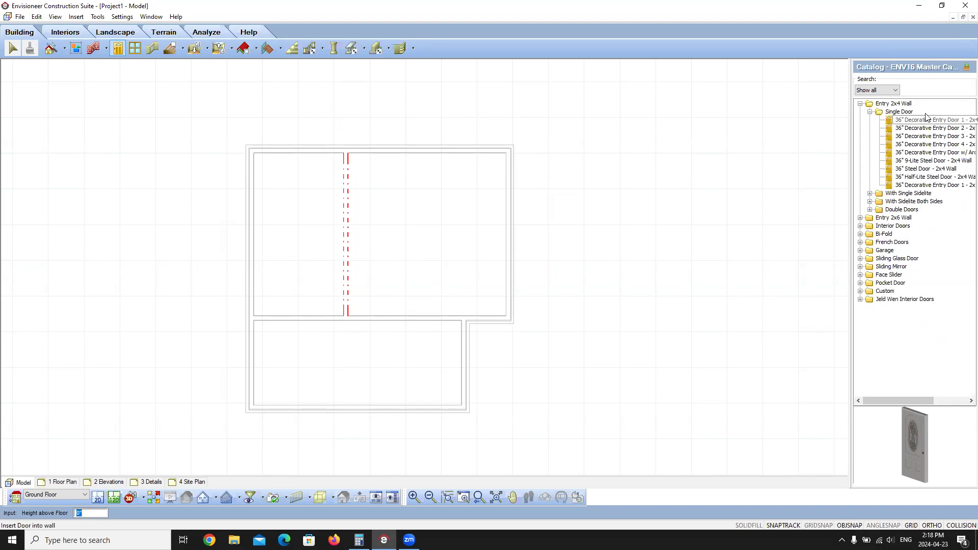
pyautogui.rightClick(887, 121)
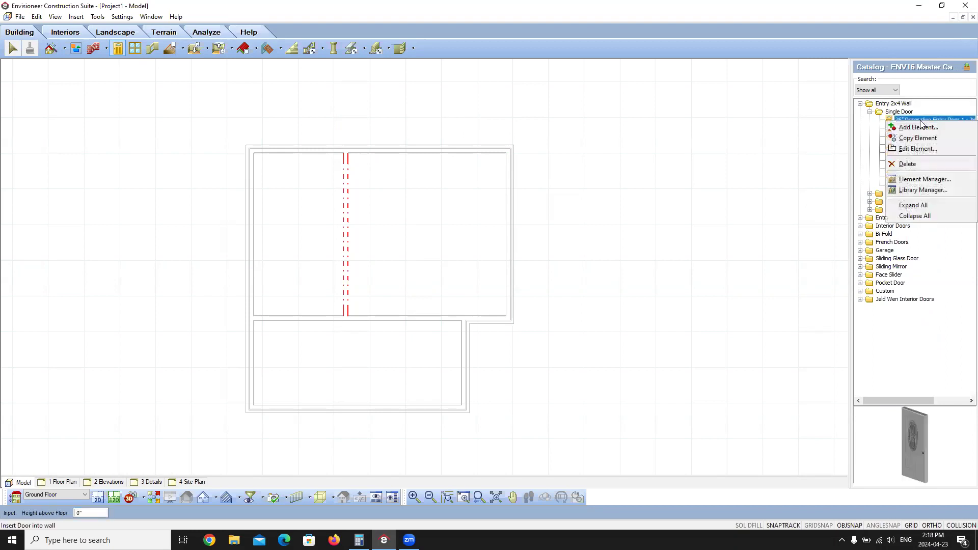
pyautogui.click(870, 112)
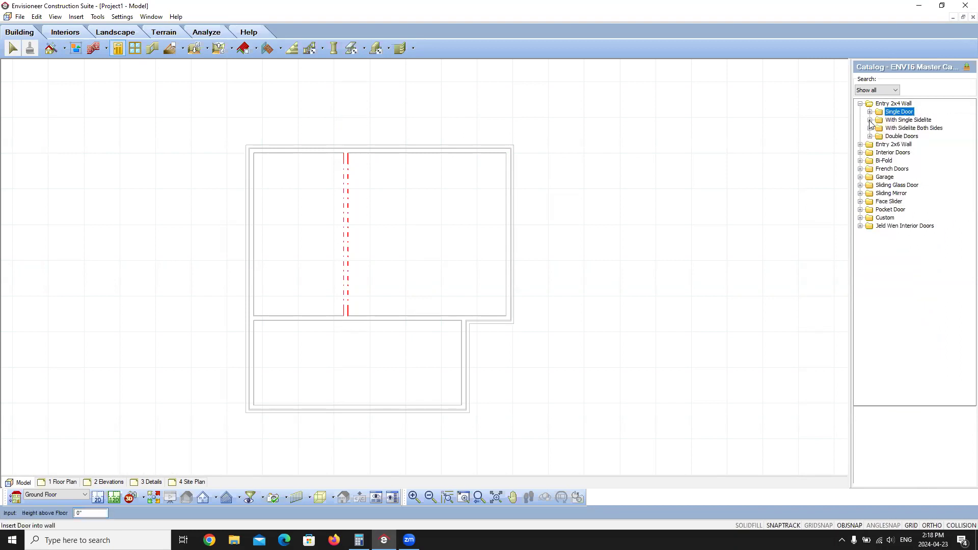
pyautogui.click(861, 145)
pyautogui.click(870, 152)
pyautogui.click(916, 160)
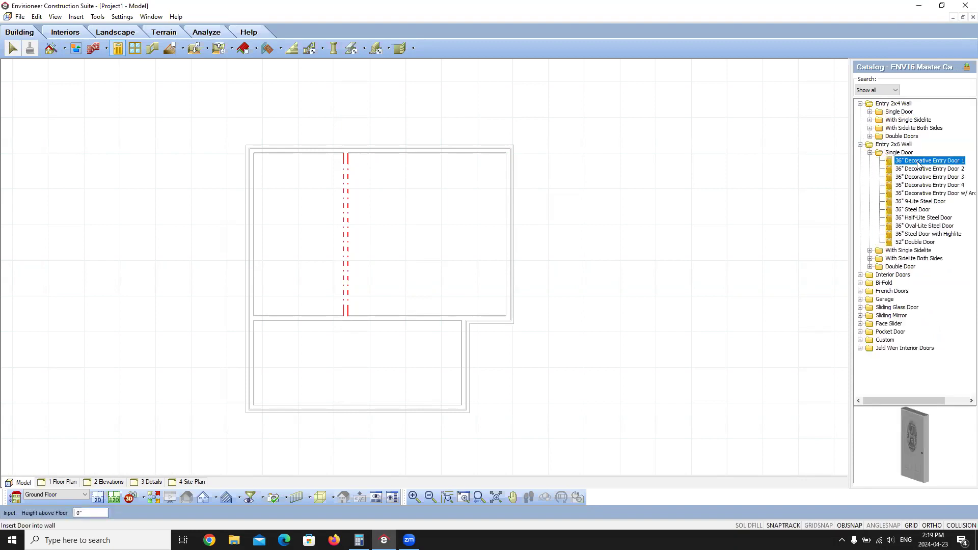
# - Add a new Doors element based on this door and name it 36" Decorative Entry Door 1 Existing
pyautogui.rightClick(918, 165)
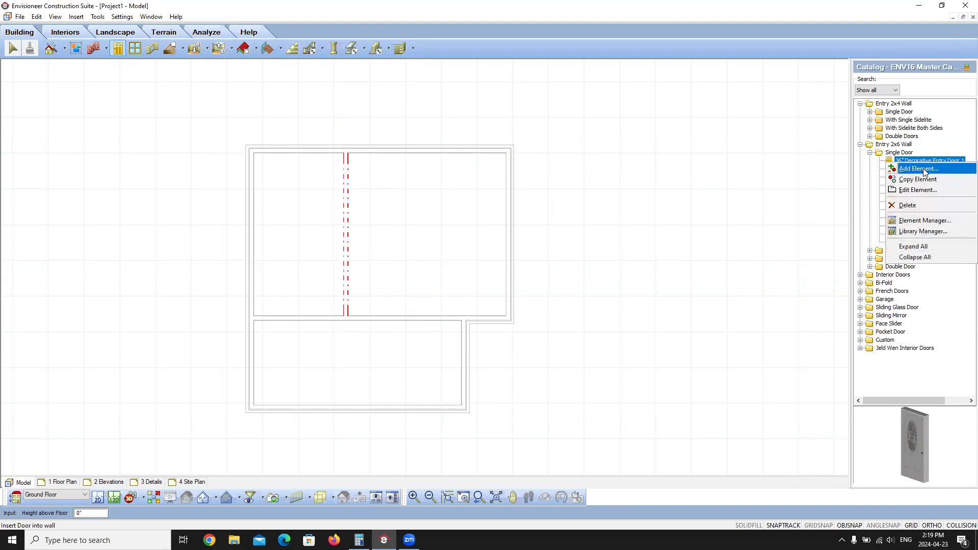
pyautogui.click(924, 169)
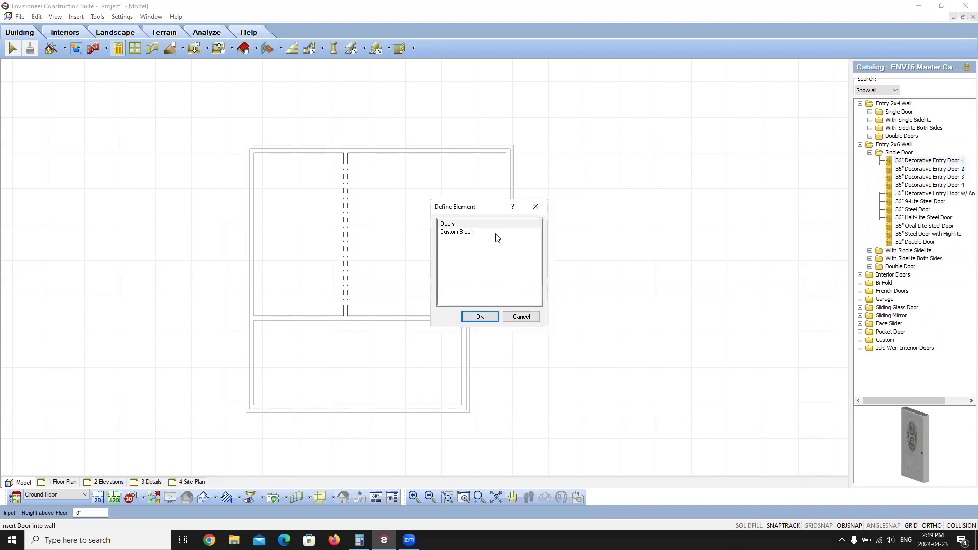
pyautogui.click(469, 318)
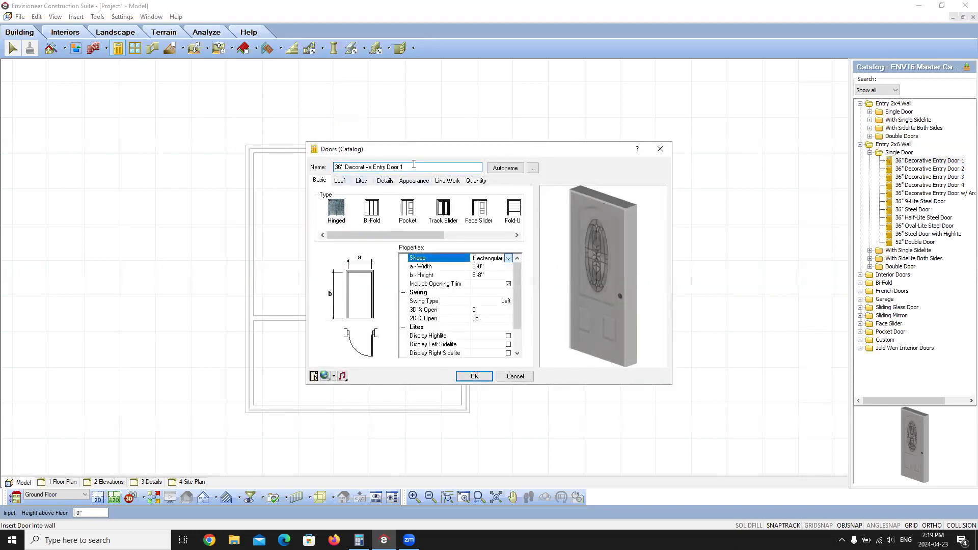
pyautogui.write('Existing')
# - Select all of the door's line work components and create a new layer named Doors Existing for them
pyautogui.click(441, 183)
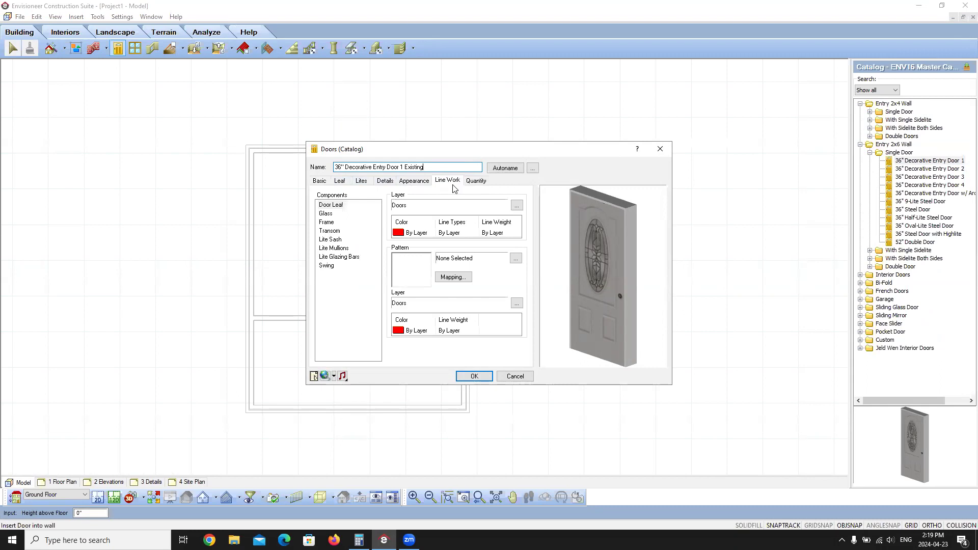
pyautogui.click(336, 205)
pyautogui.keyDown('shift'); pyautogui.click(328, 268); pyautogui.keyUp('shift')
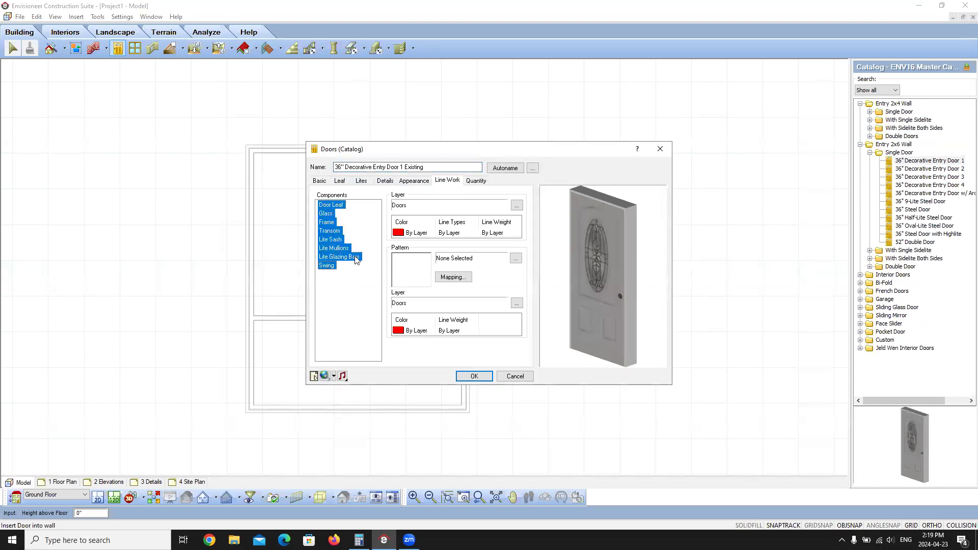
pyautogui.click(516, 205)
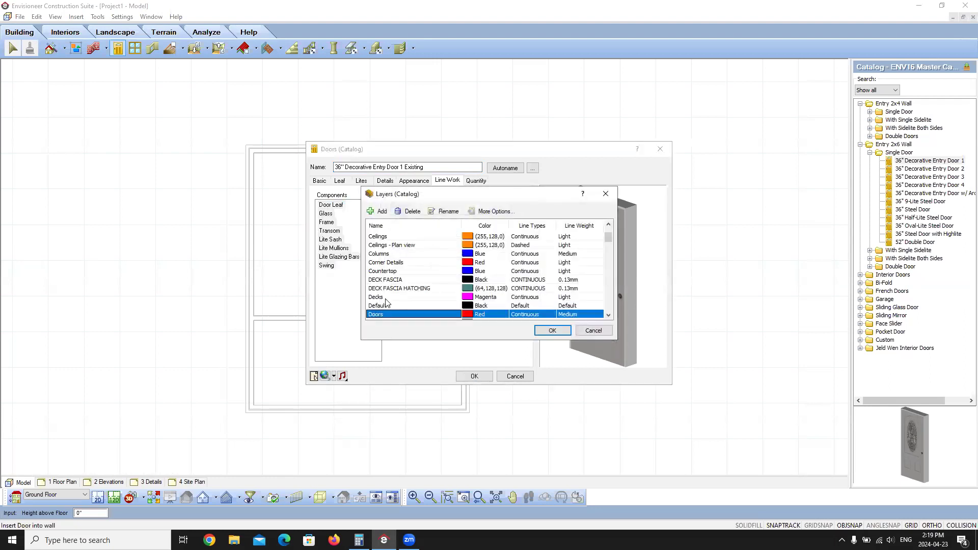
pyautogui.scroll(-15, 386, 302)
pyautogui.scroll(-10, 396, 297)
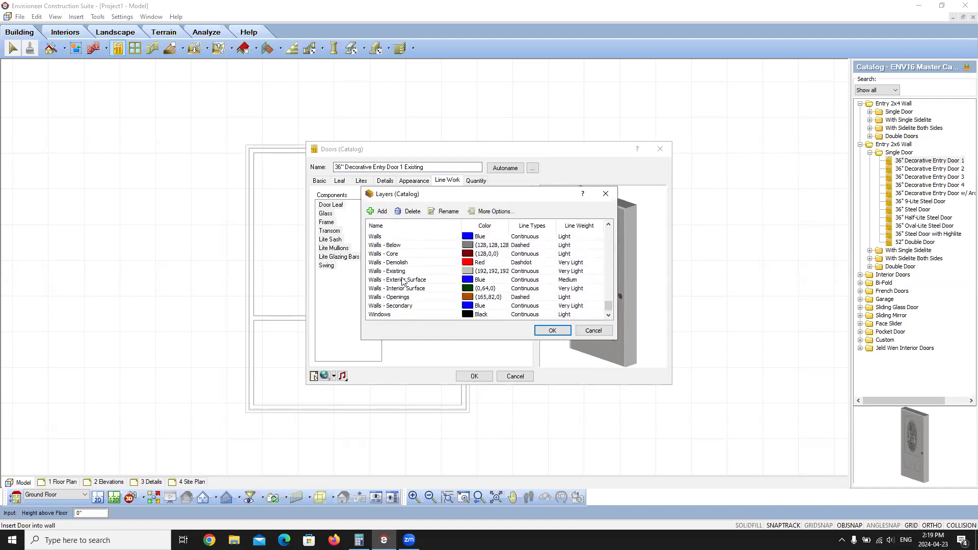
pyautogui.scroll(15, 401, 280)
pyautogui.scroll(4, 402, 270)
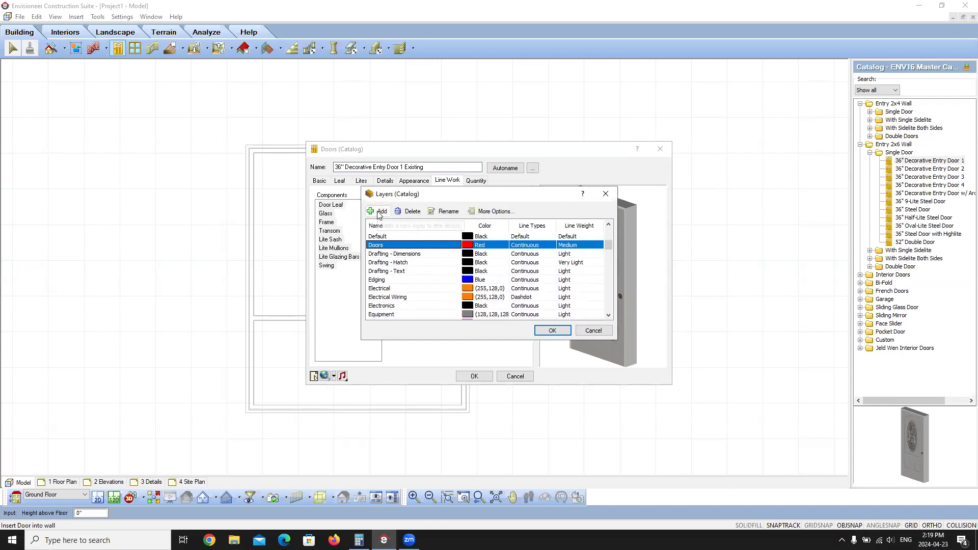
pyautogui.click(380, 211)
pyautogui.click(395, 253)
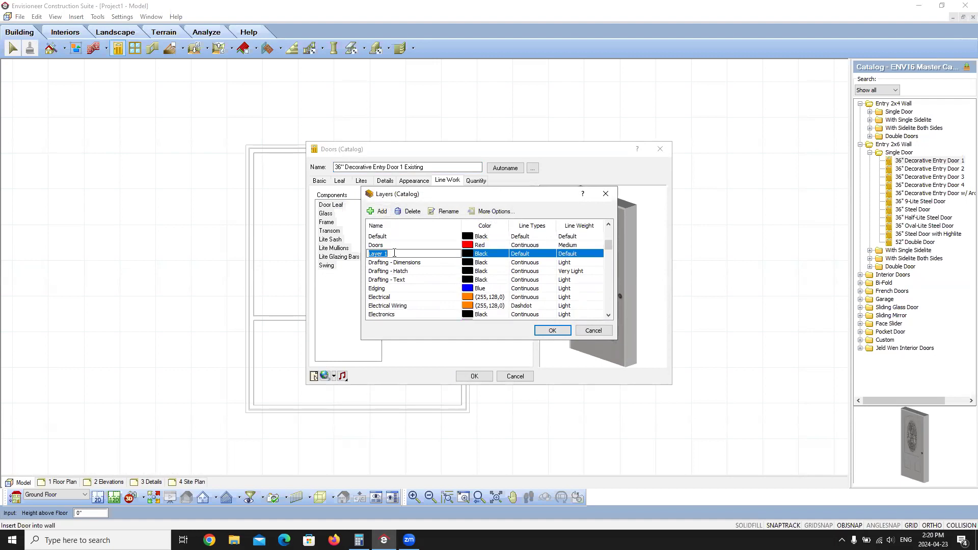
pyautogui.write('Doors Existing')
# - Give the Doors Existing layer a light grey (192,192,192) color, Continuous line type and Very Light line weight, and assign it to the components
pyautogui.click(483, 254)
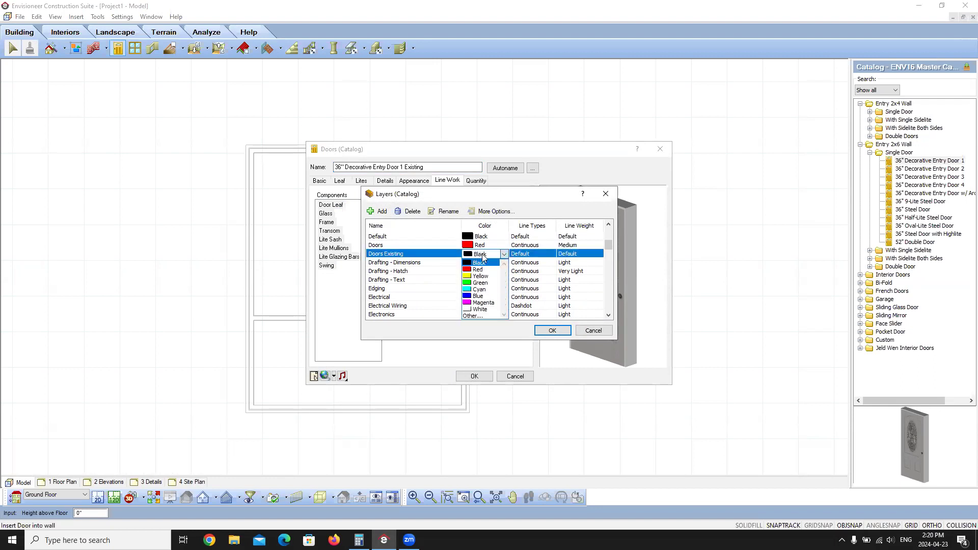
pyautogui.click(478, 316)
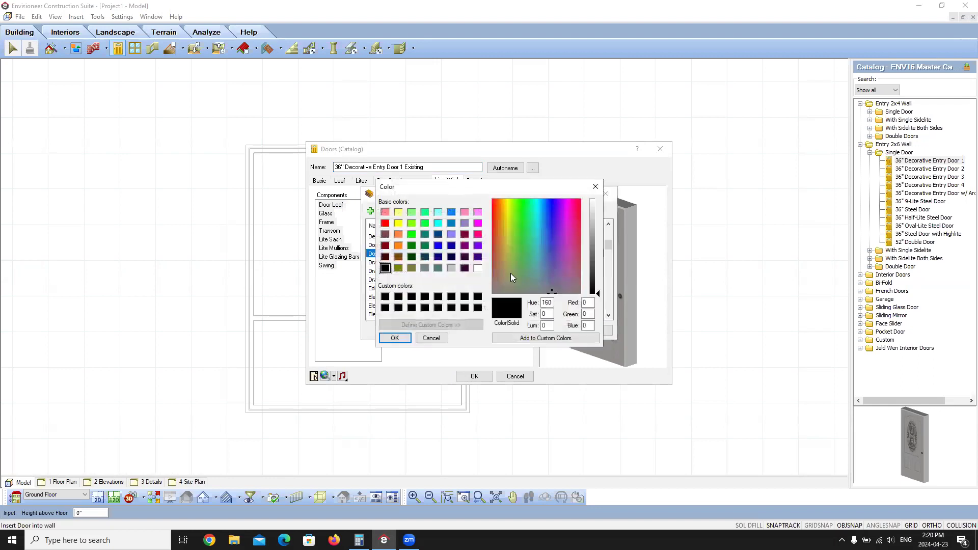
pyautogui.click(451, 268)
pyautogui.click(395, 338)
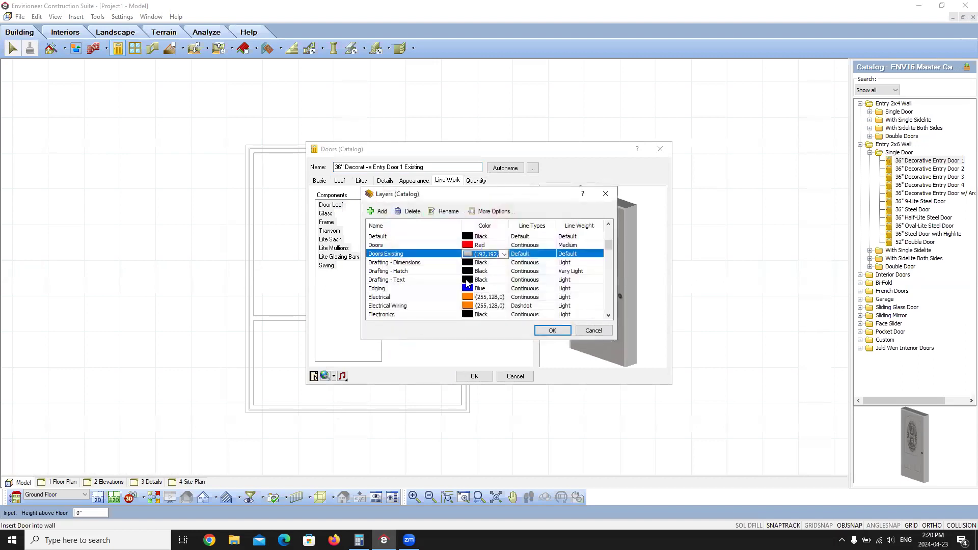
pyautogui.click(535, 257)
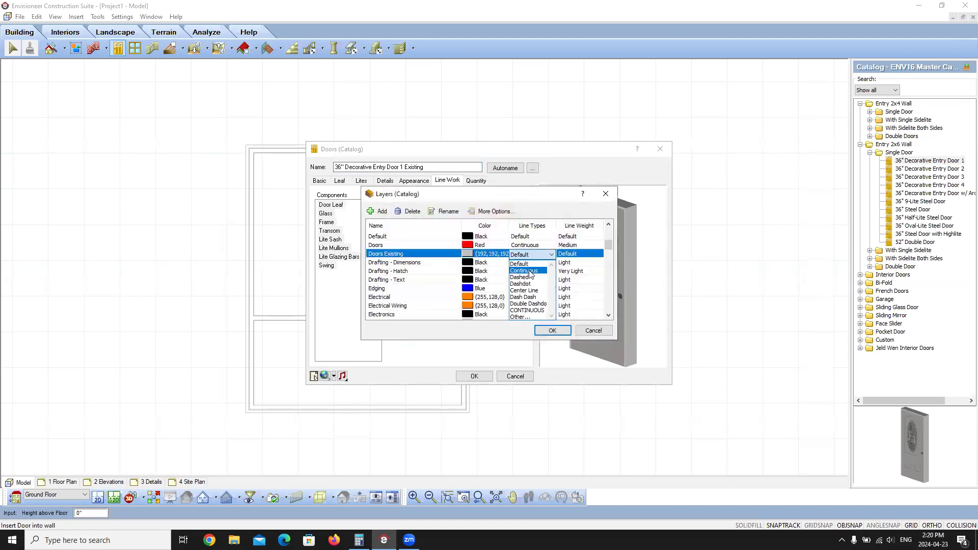
pyautogui.click(528, 271)
pyautogui.click(580, 254)
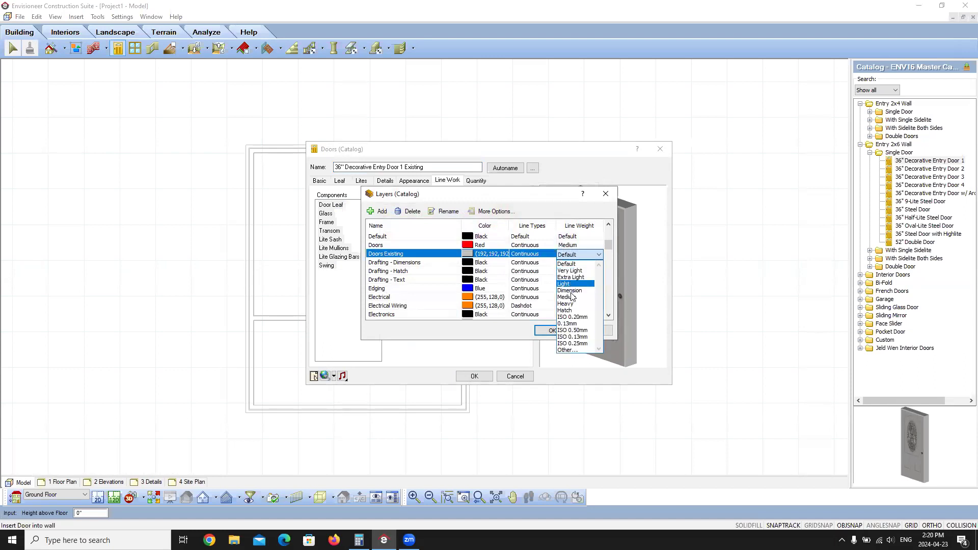
pyautogui.click(577, 271)
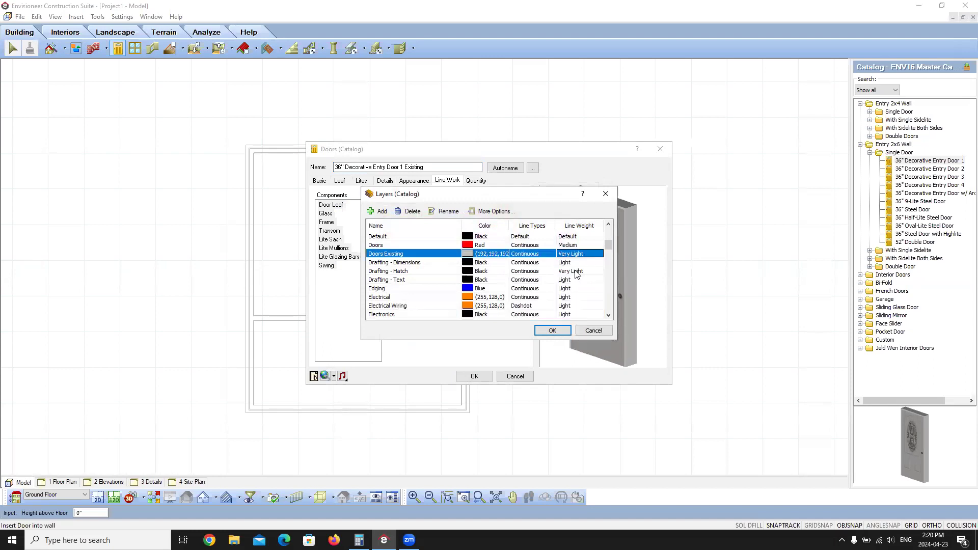
pyautogui.click(553, 329)
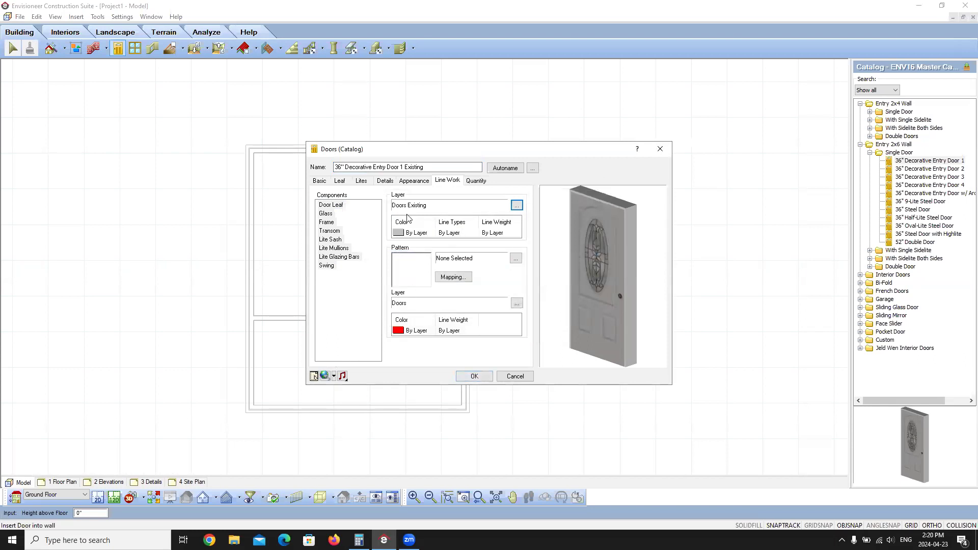
# - Exclude the existing door from quantities, remove its Standard Entry Door assembly, and save the element
pyautogui.click(481, 182)
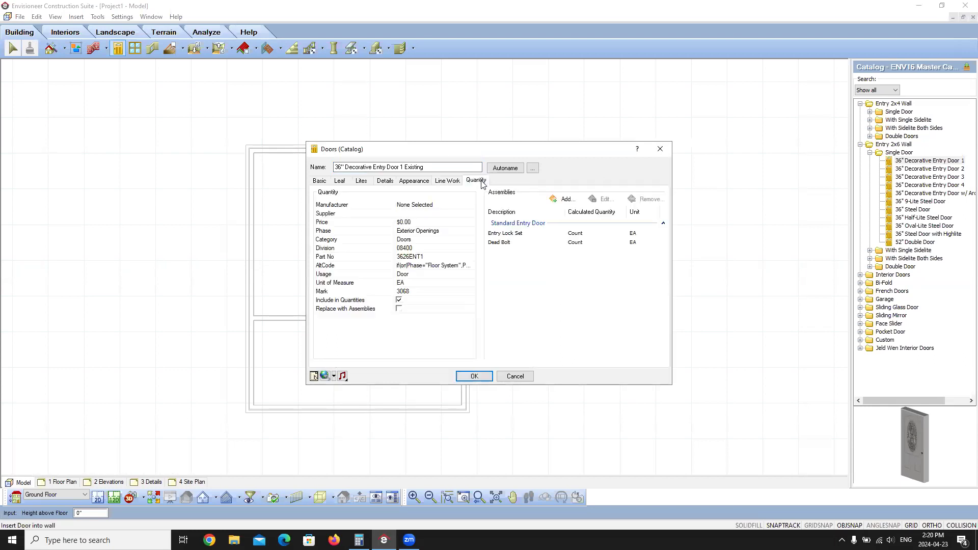
pyautogui.click(399, 301)
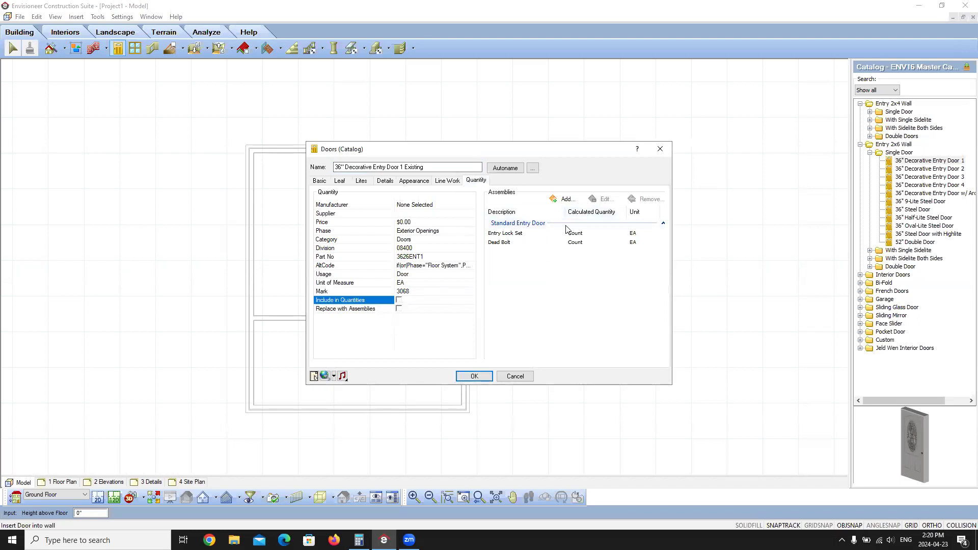
pyautogui.click(518, 224)
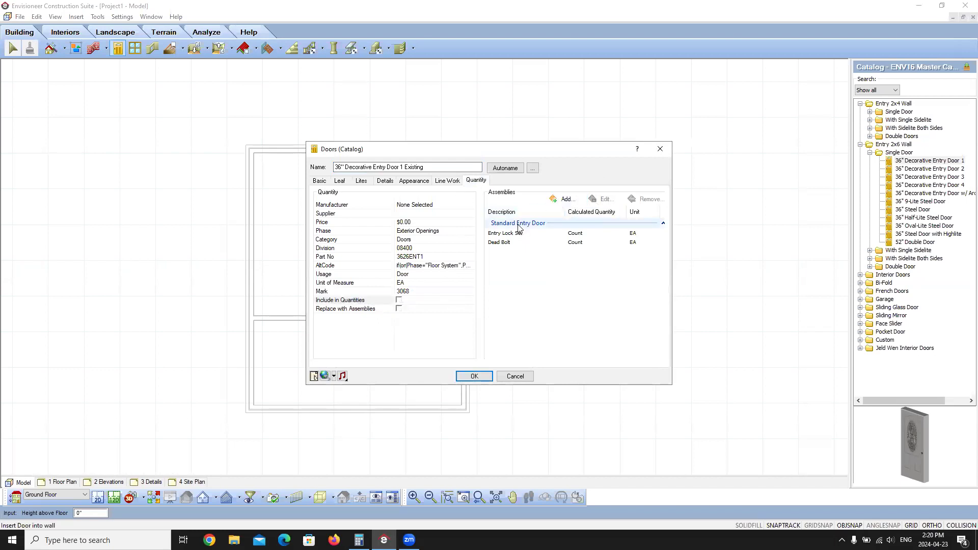
pyautogui.click(649, 200)
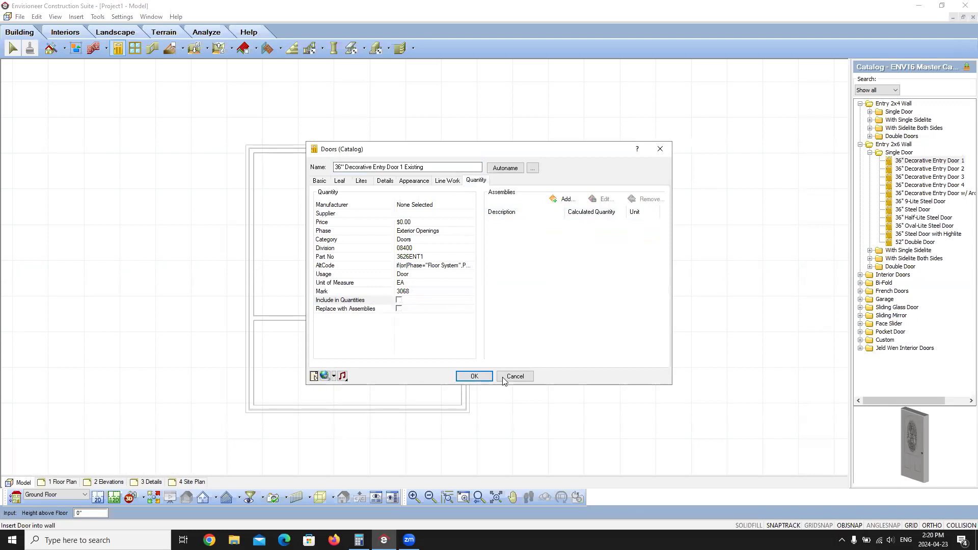
pyautogui.click(482, 377)
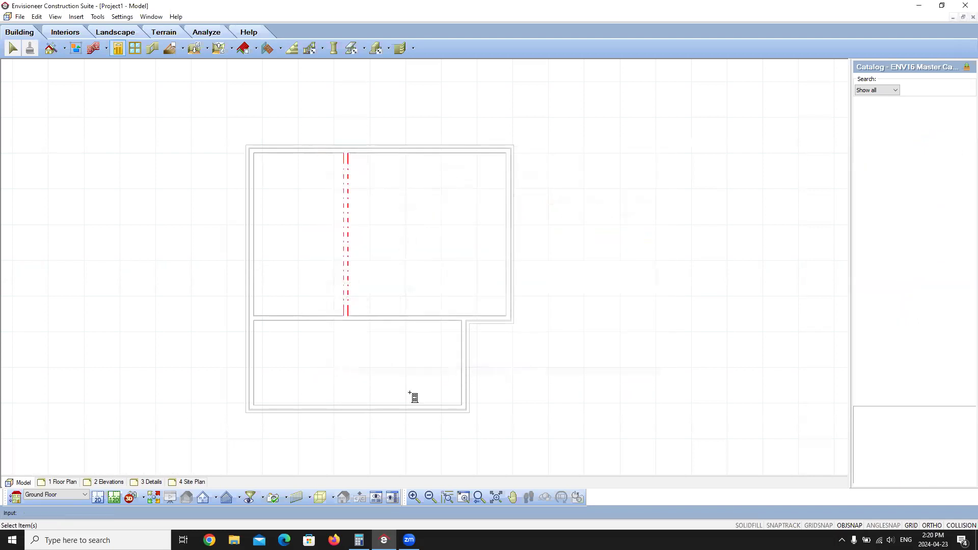
# - Insert the 36" Decorative Entry Door 1 Existing into the building's bottom exterior wall, swinging inward
pyautogui.click(914, 162)
pyautogui.rightClick(358, 402)
pyautogui.click(393, 438)
pyautogui.click(355, 410)
pyautogui.rightClick(402, 347)
pyautogui.click(408, 349)
pyautogui.scroll(2, 329, 423)
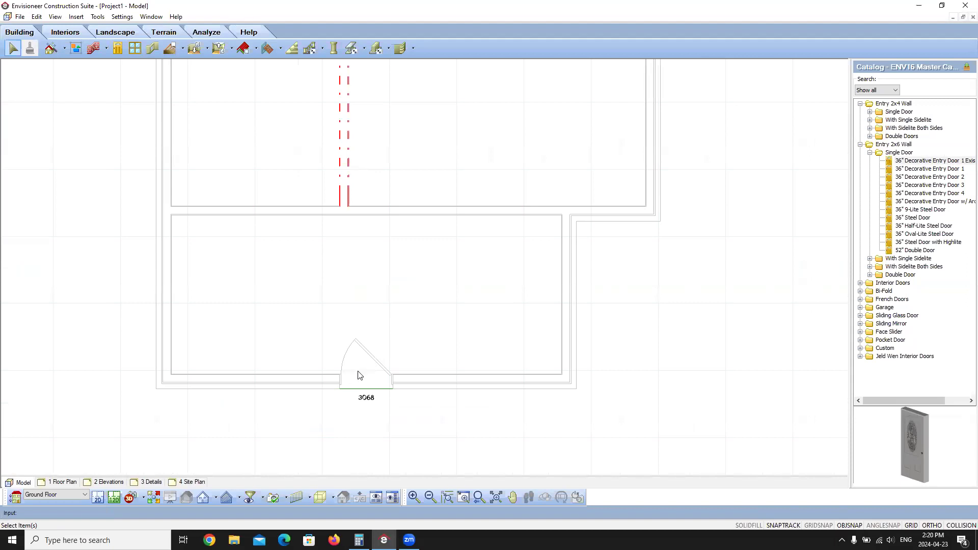
pyautogui.scroll(-1, 363, 377)
pyautogui.scroll(-2, 362, 392)
pyautogui.scroll(1, 362, 389)
# - Add a window element based on the 3'-6" X 4'-0" Double Casement Window, append Existing to its name, and open its line work settings
pyautogui.click(135, 48)
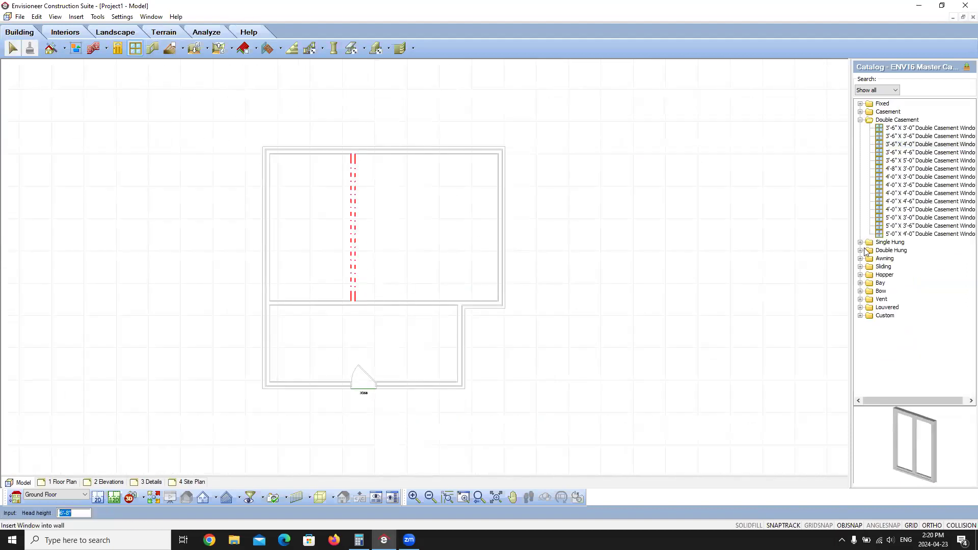
pyautogui.rightClick(892, 148)
pyautogui.click(903, 152)
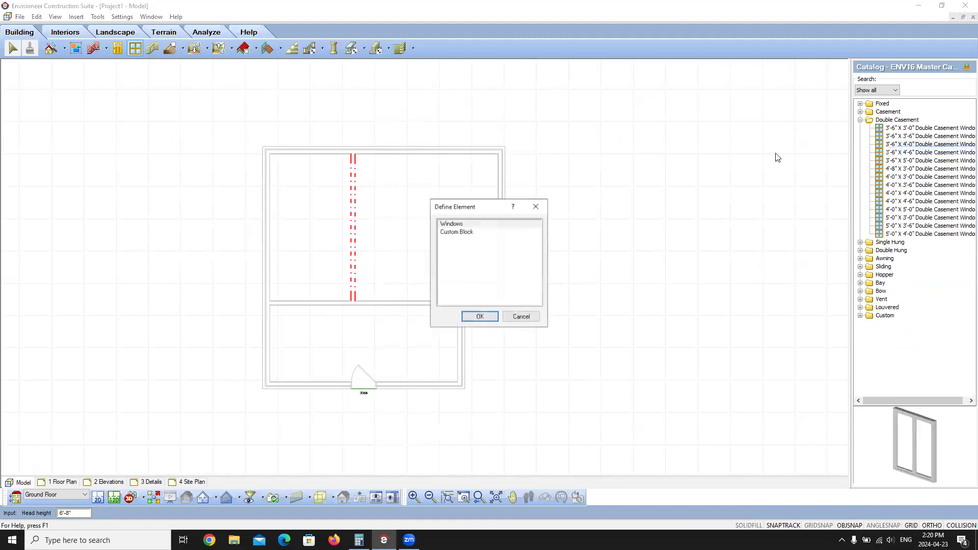
pyautogui.click(465, 316)
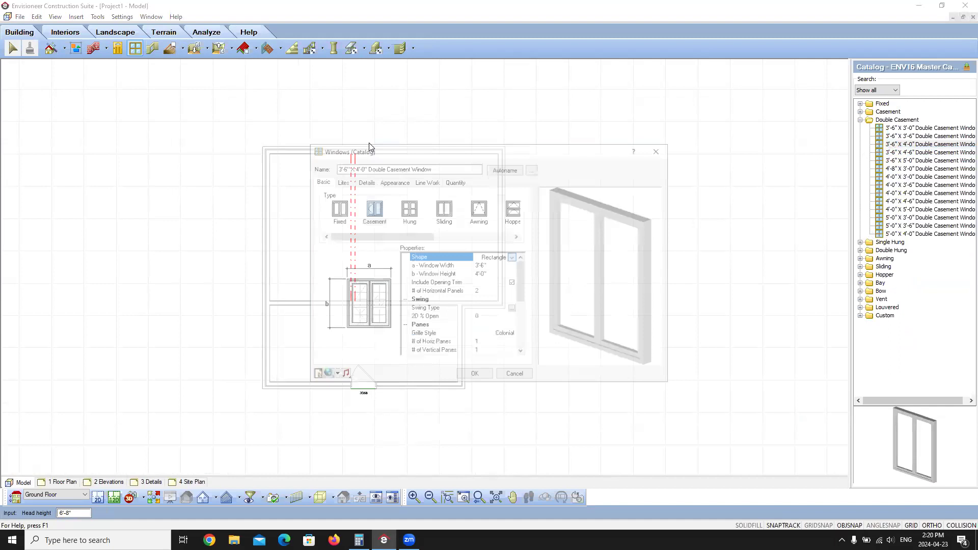
pyautogui.click(450, 170)
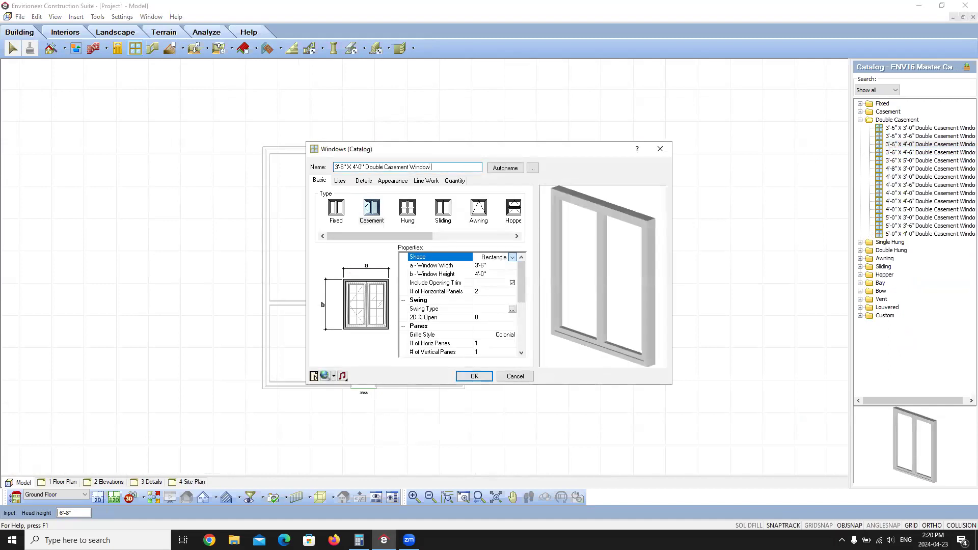
pyautogui.write('Existing')
pyautogui.click(425, 181)
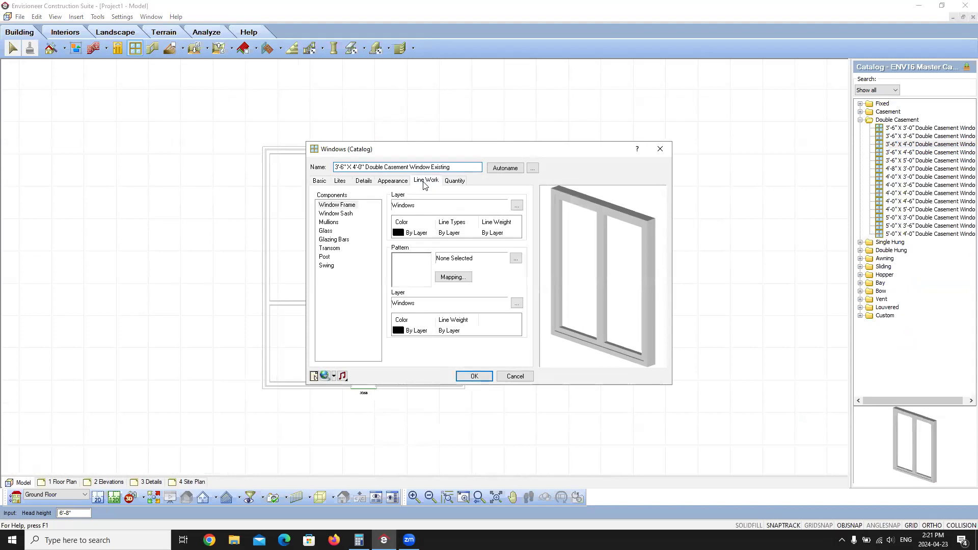
# - Select all of the window's components from Window Frame to Swing and add a layer named Windows Existing for them
pyautogui.click(353, 206)
pyautogui.keyDown('shift'); pyautogui.click(322, 266); pyautogui.keyUp('shift')
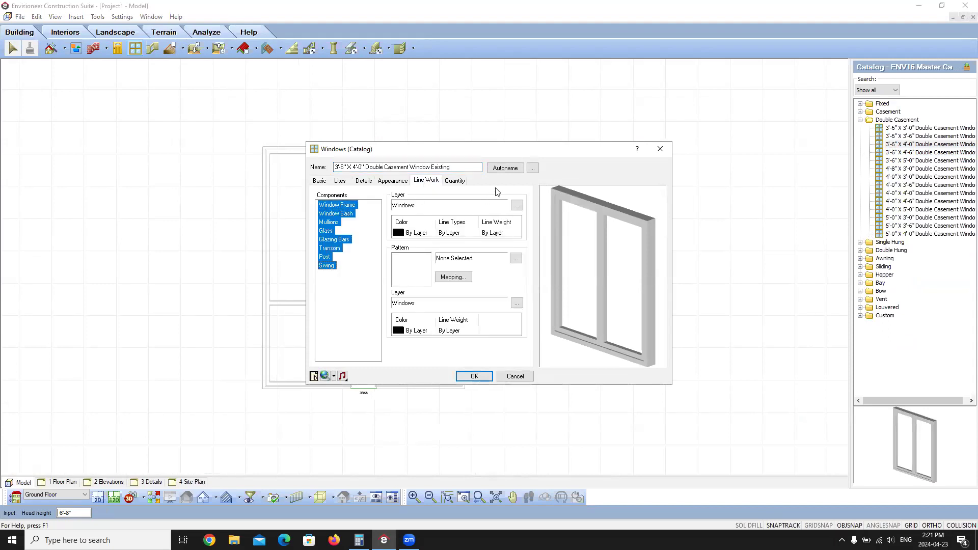
pyautogui.click(516, 205)
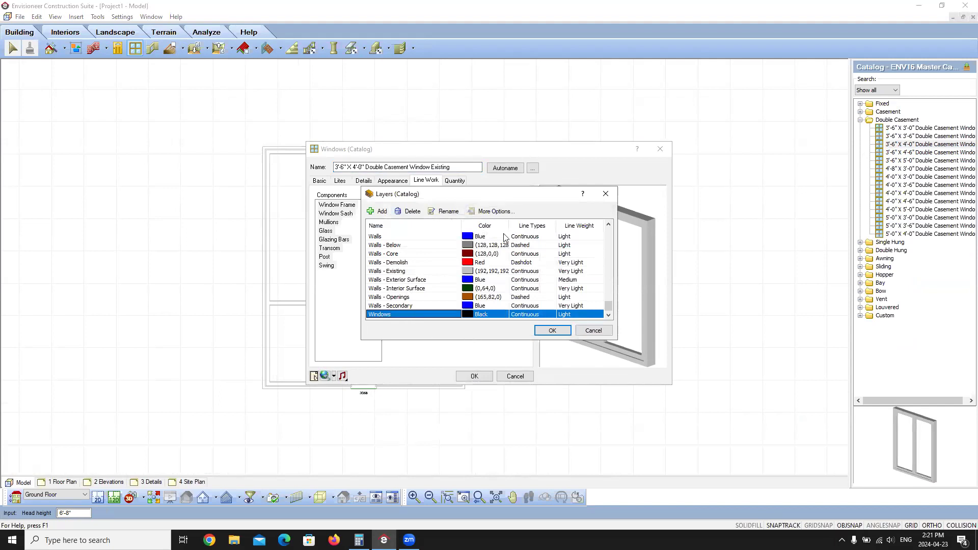
pyautogui.click(375, 212)
pyautogui.click(392, 313)
pyautogui.write('Windows Existing')
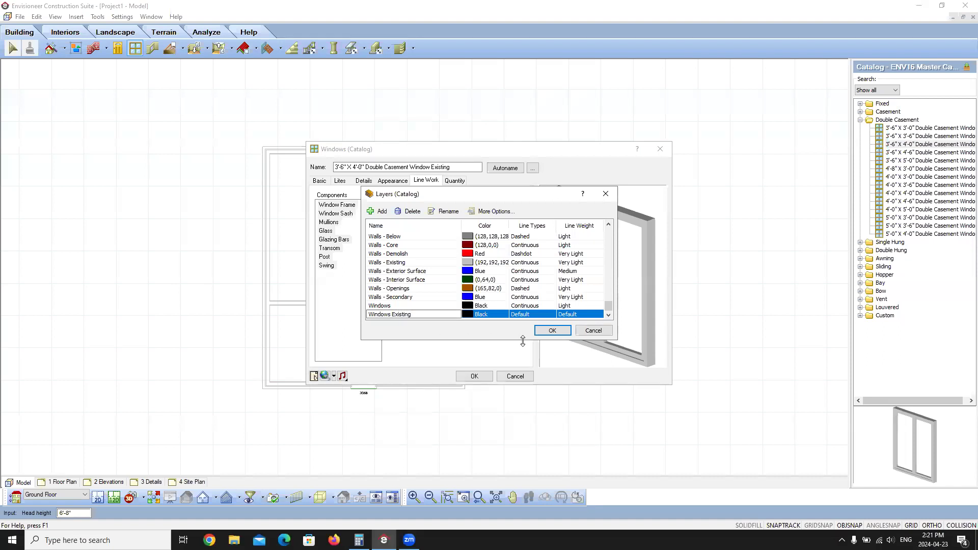
# - Give the Windows Existing layer a light grey (192,192,192) color, Continuous line type and Very Light line weight, and assign it to the components
pyautogui.click(482, 314)
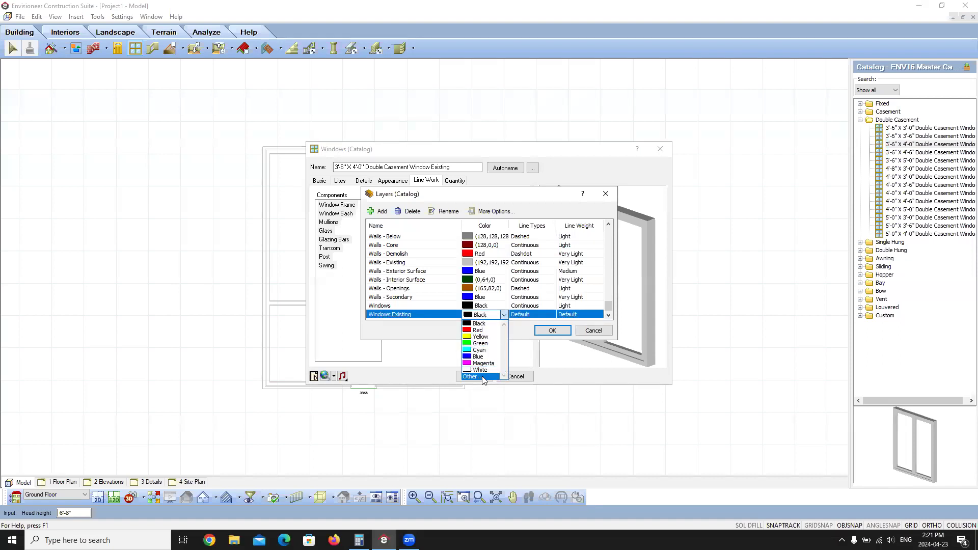
pyautogui.click(473, 376)
pyautogui.click(452, 268)
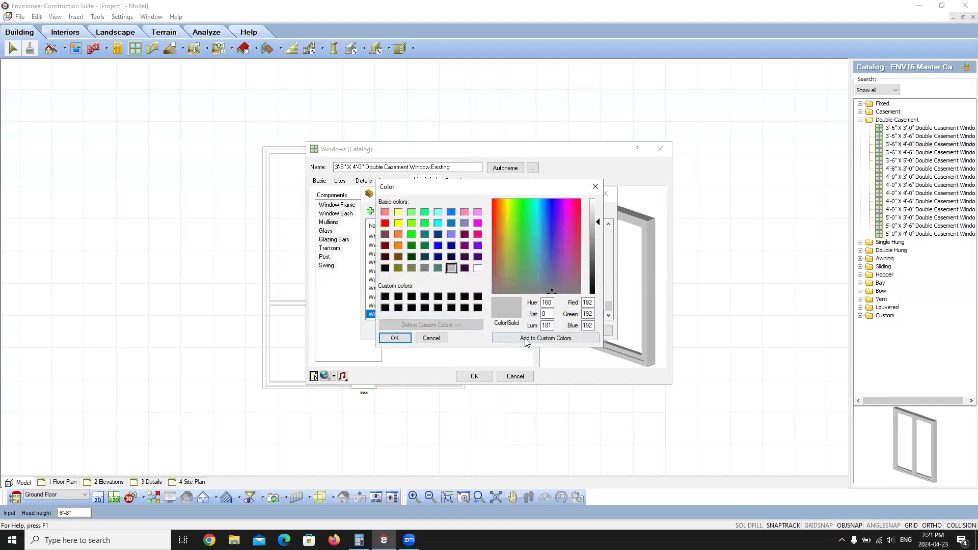
pyautogui.click(400, 337)
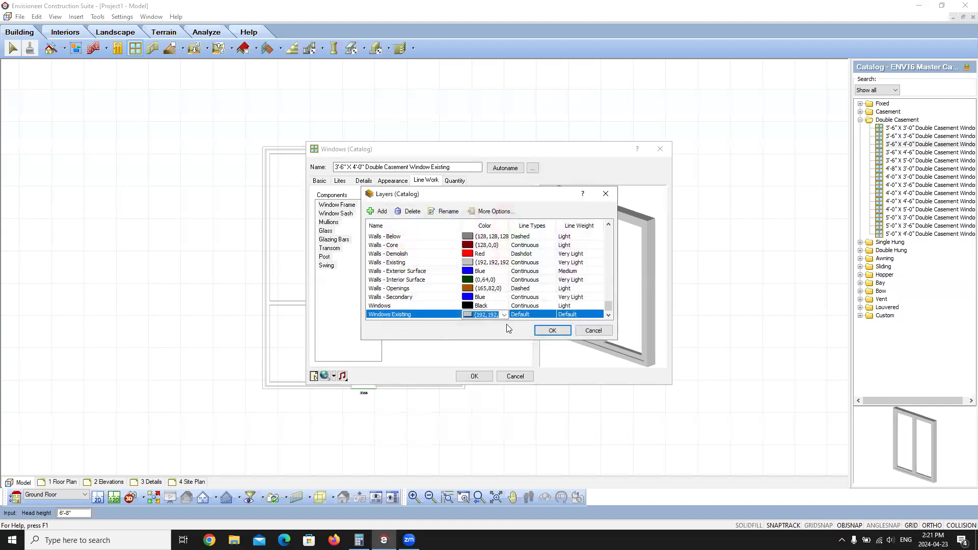
pyautogui.click(533, 315)
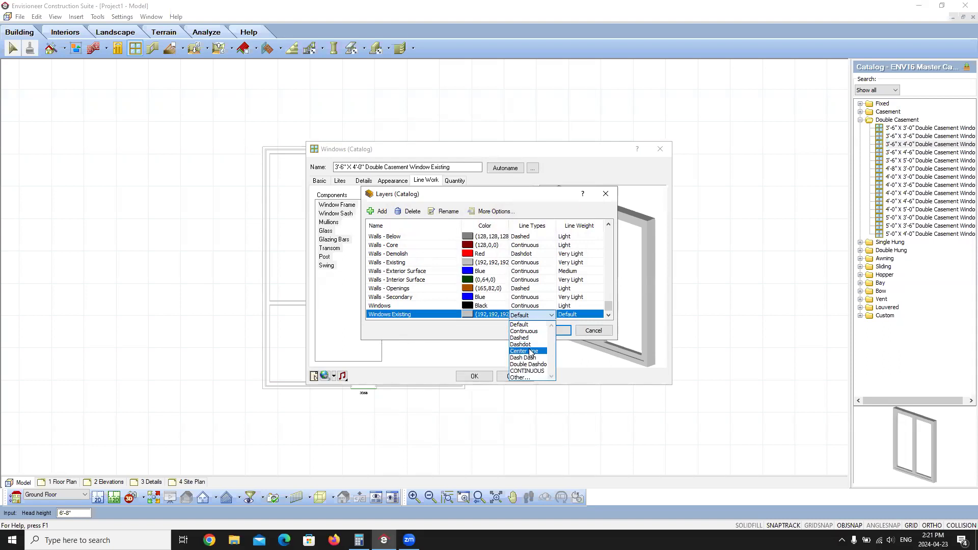
pyautogui.click(528, 331)
pyautogui.click(564, 317)
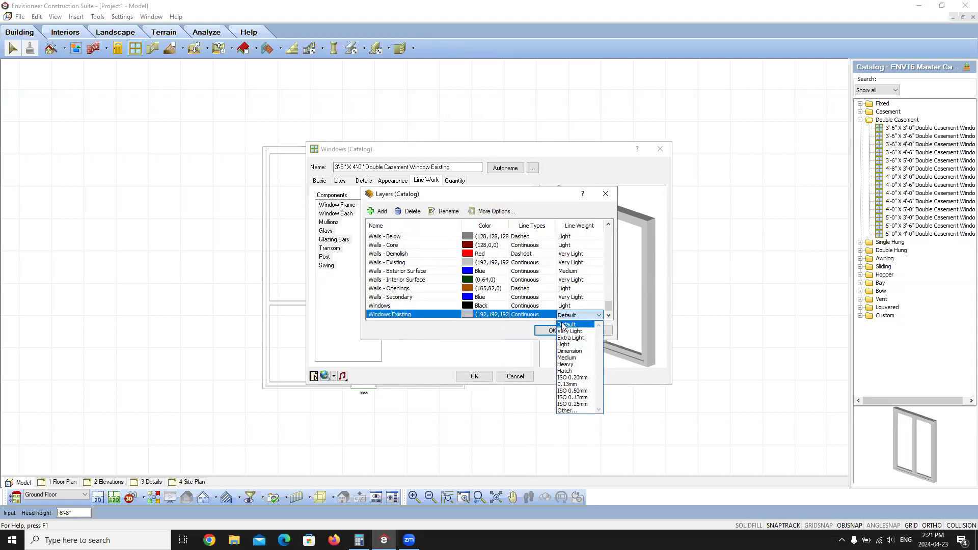
pyautogui.click(557, 334)
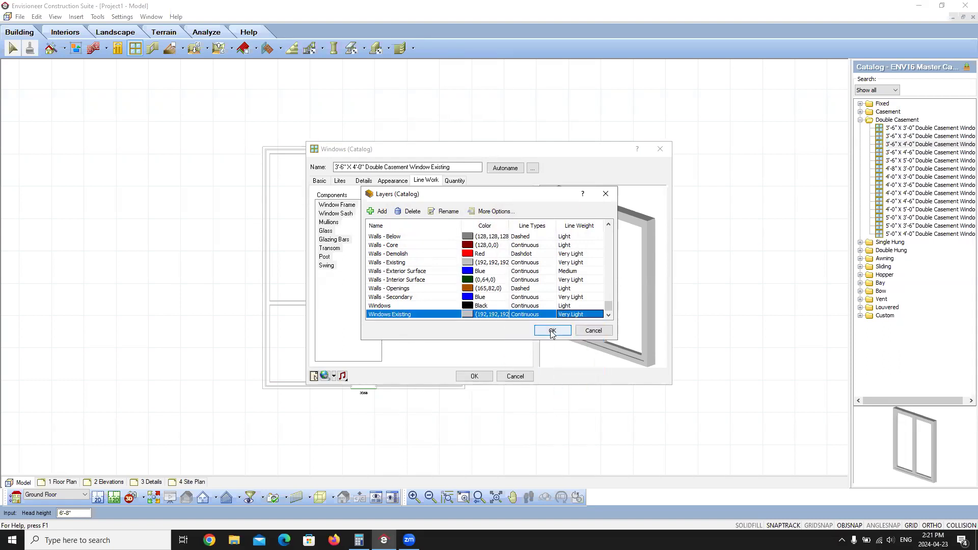
pyautogui.click(552, 330)
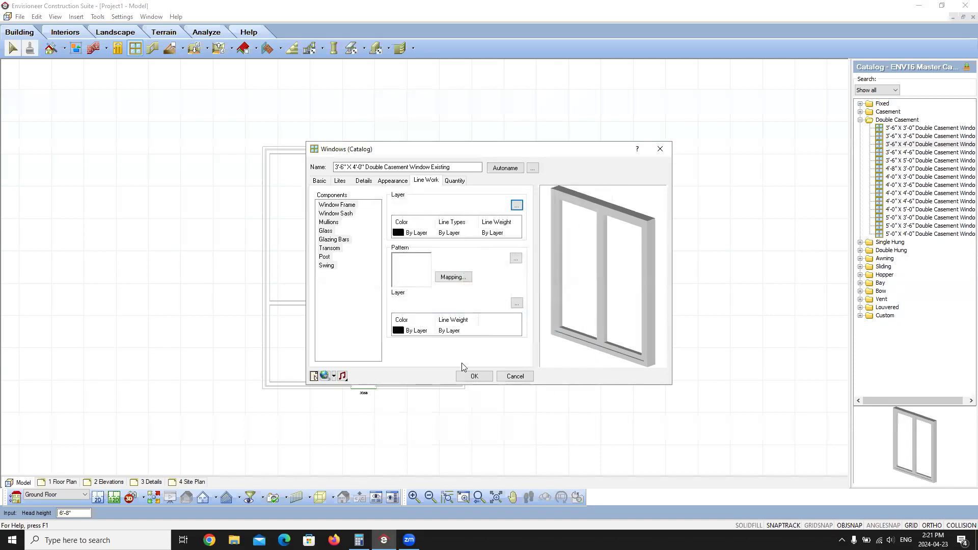
# - Exclude the existing window from quantities and save the element
pyautogui.click(455, 181)
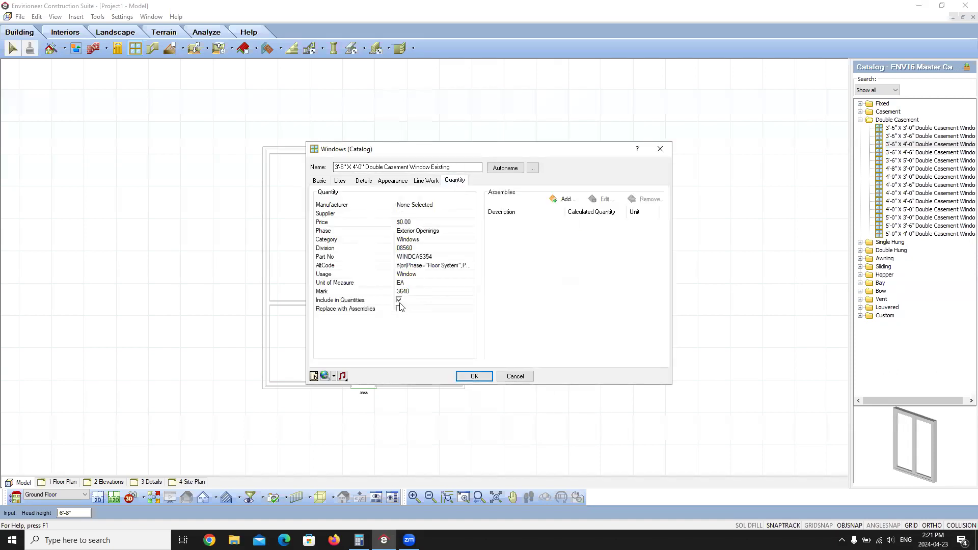
pyautogui.click(401, 304)
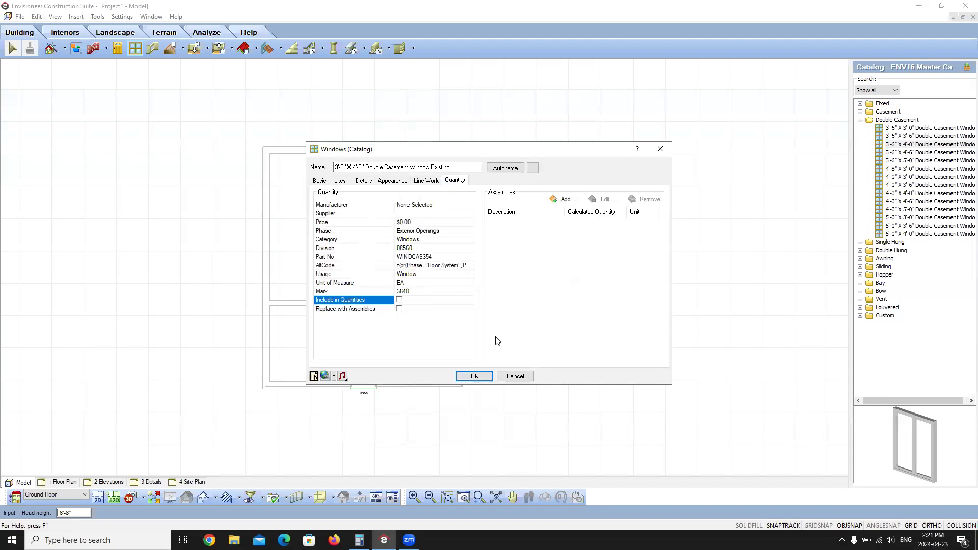
pyautogui.click(482, 379)
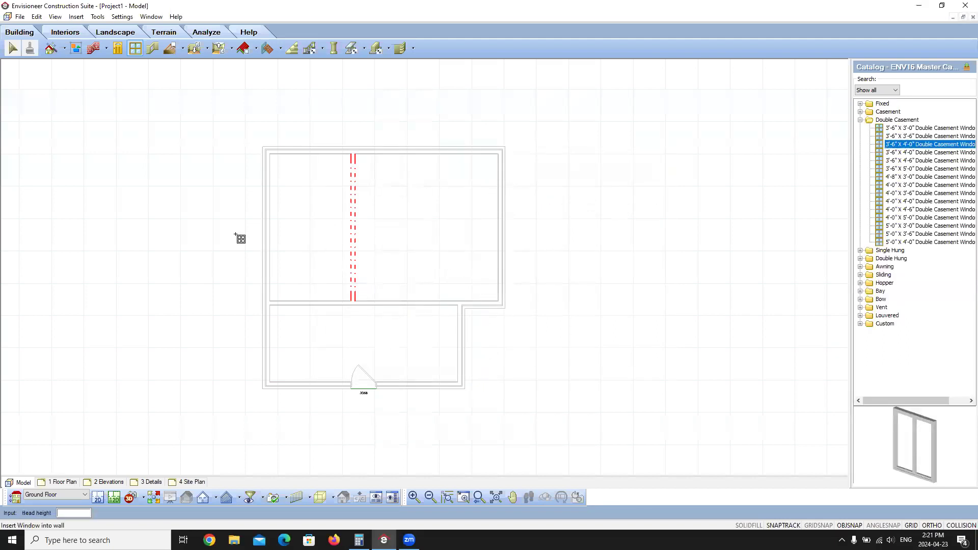
# - Insert the existing double casement window centered on both side exterior walls and on the bottom wall either side of the door
pyautogui.rightClick(270, 239)
pyautogui.click(306, 278)
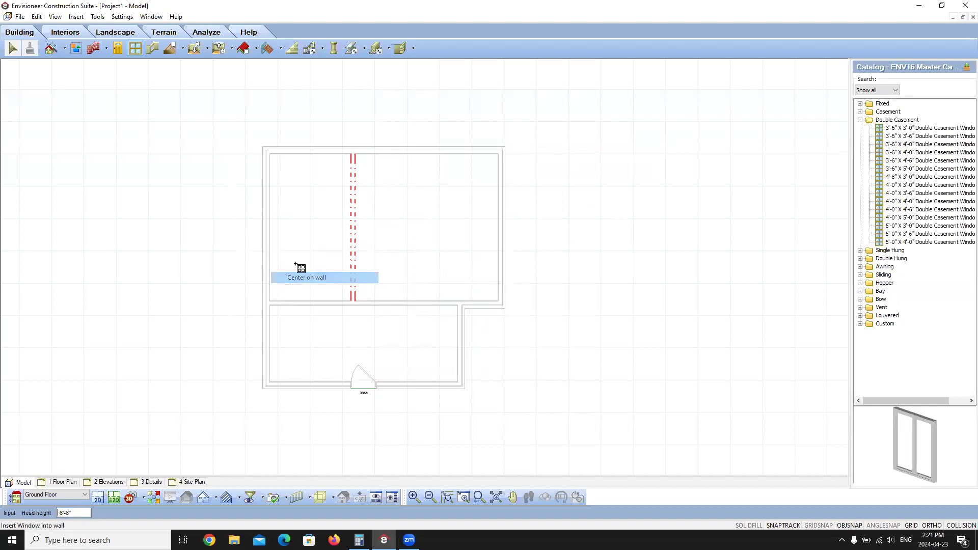
pyautogui.click(500, 225)
pyautogui.click(310, 385)
pyautogui.click(416, 383)
pyautogui.rightClick(500, 375)
pyautogui.click(516, 379)
pyautogui.scroll(-3, 326, 377)
pyautogui.scroll(1, 336, 372)
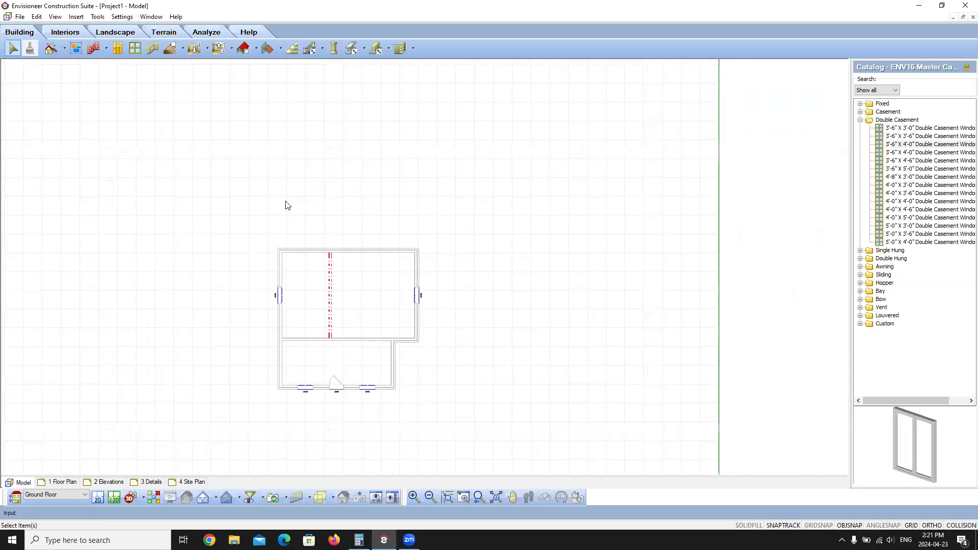
# - Apply automatic exterior dimensions around the existing building
pyautogui.click(97, 16)
pyautogui.moveTo(118, 39)
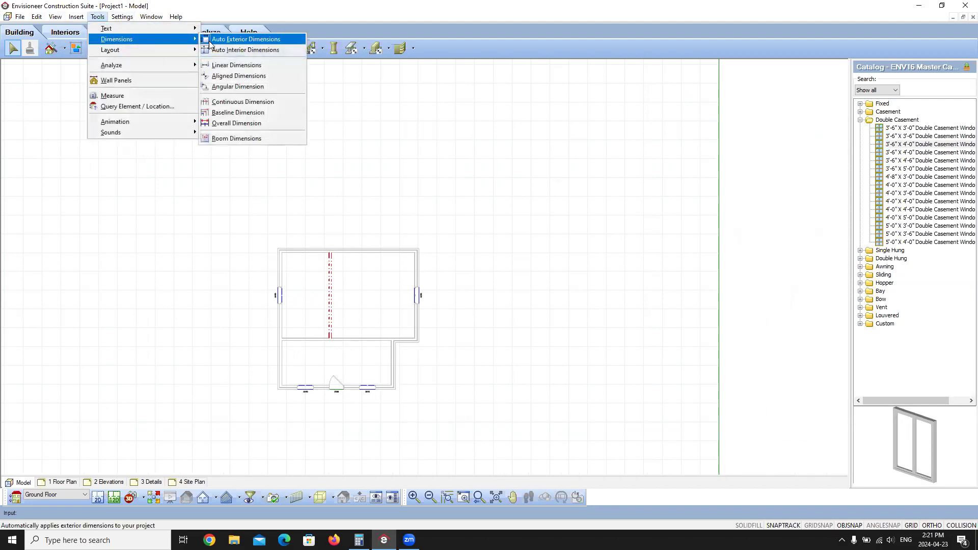
pyautogui.click(247, 39)
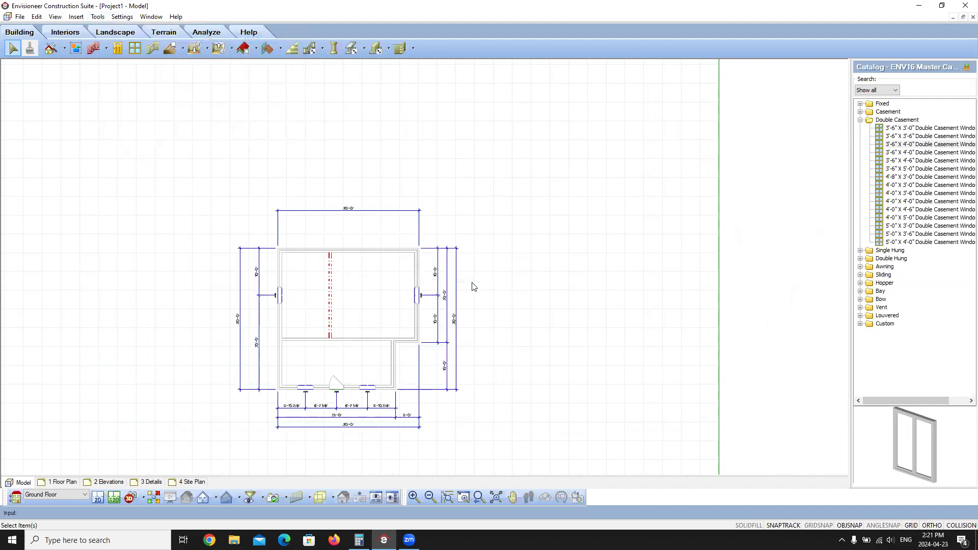
# - Update the contents of the Existing Floor Plan view on the 1 Floor Plan sheet and inspect the plan
pyautogui.click(59, 482)
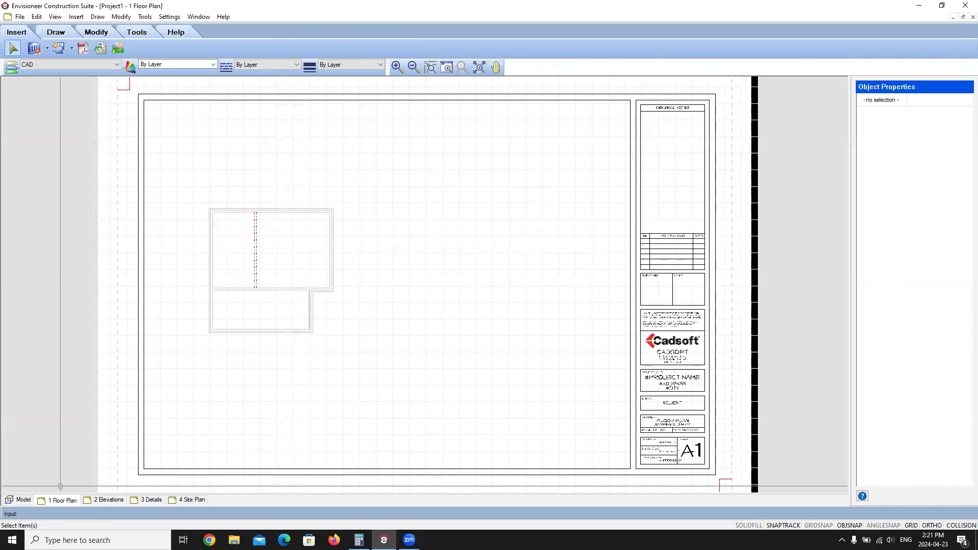
pyautogui.click(255, 289)
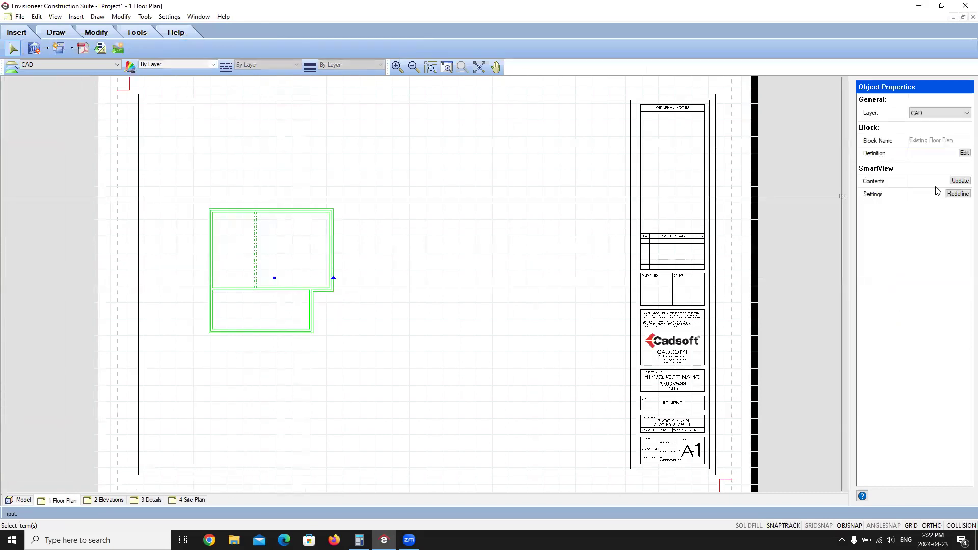
pyautogui.click(960, 181)
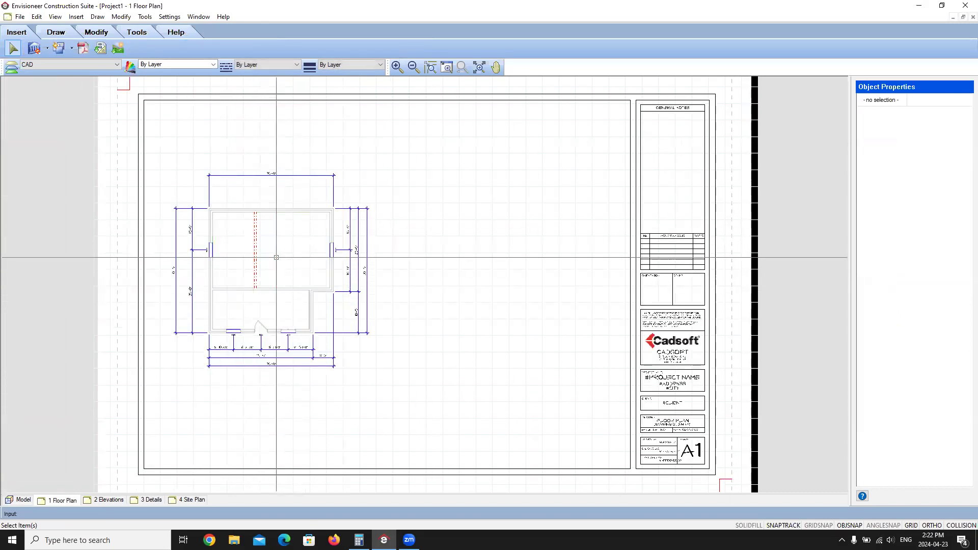
pyautogui.scroll(3, 258, 259)
pyautogui.scroll(-3, 242, 276)
pyautogui.scroll(3, 246, 262)
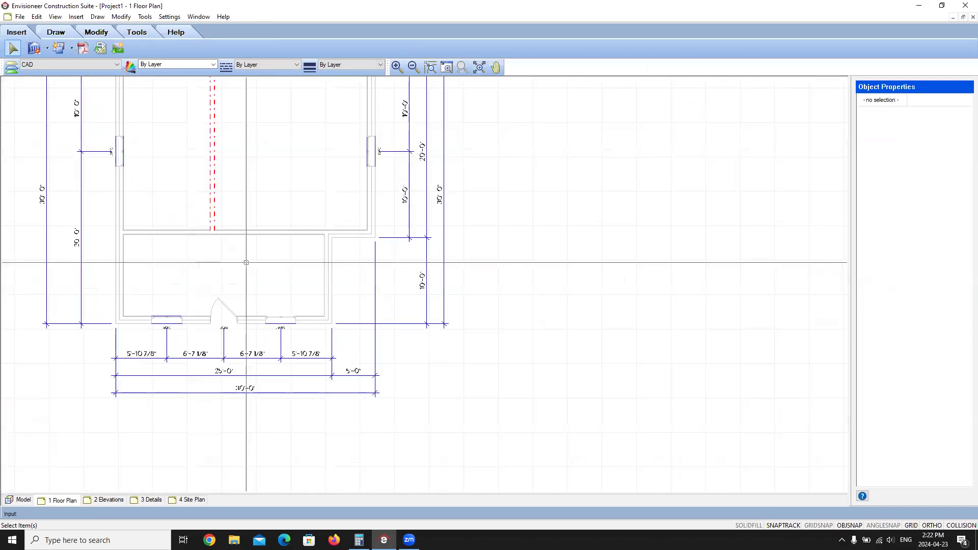
pyautogui.scroll(-3, 241, 219)
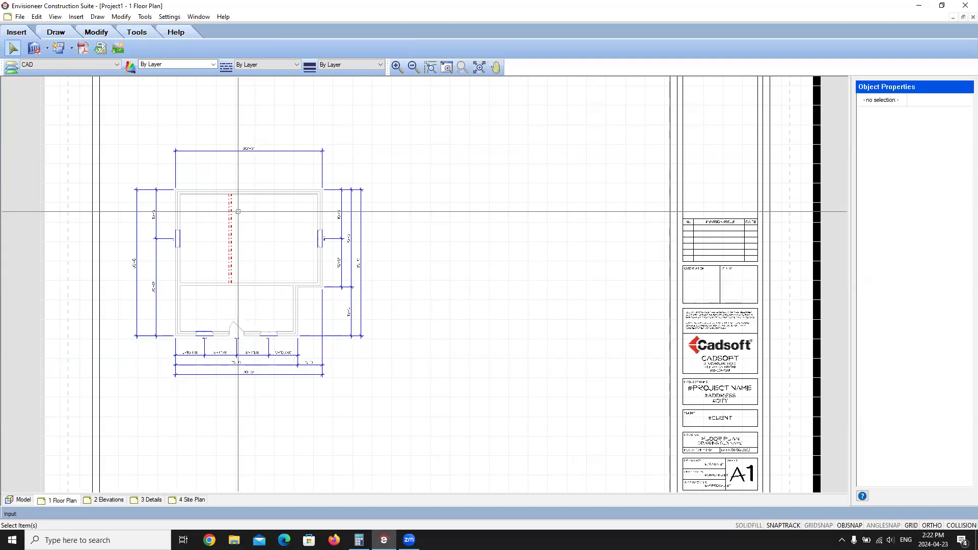
# - Return to the model and delete the overall dimension above the building's top wall
pyautogui.click(20, 500)
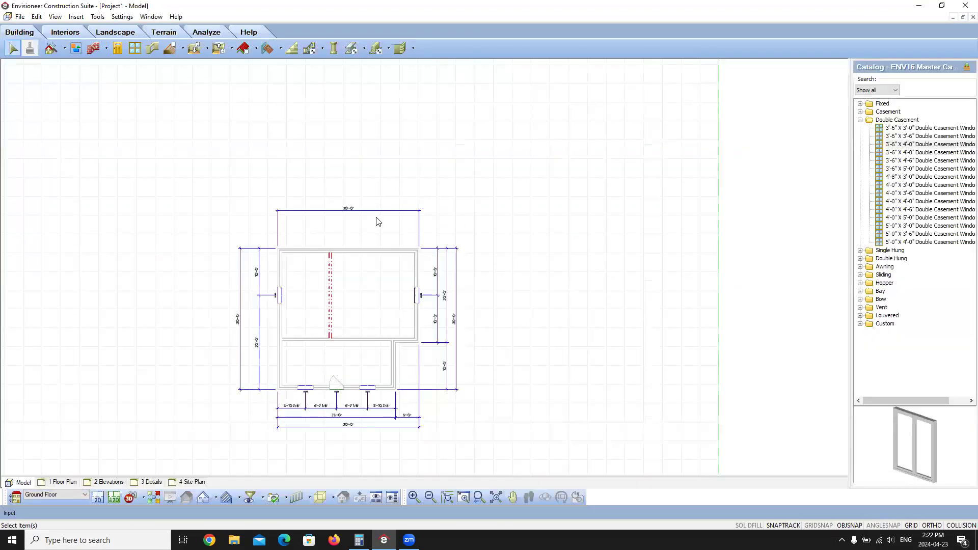
pyautogui.click(380, 211)
pyautogui.press('Delete')
# - Start a 2 x 6 Cement Board Panel wall on the top exterior wall, offset 5' in from its right corner
pyautogui.click(104, 49)
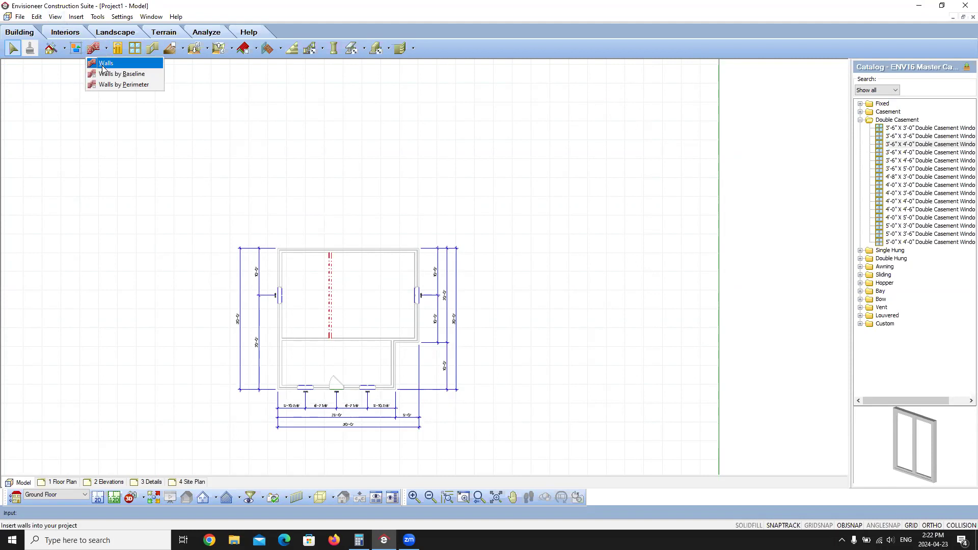
pyautogui.click(105, 63)
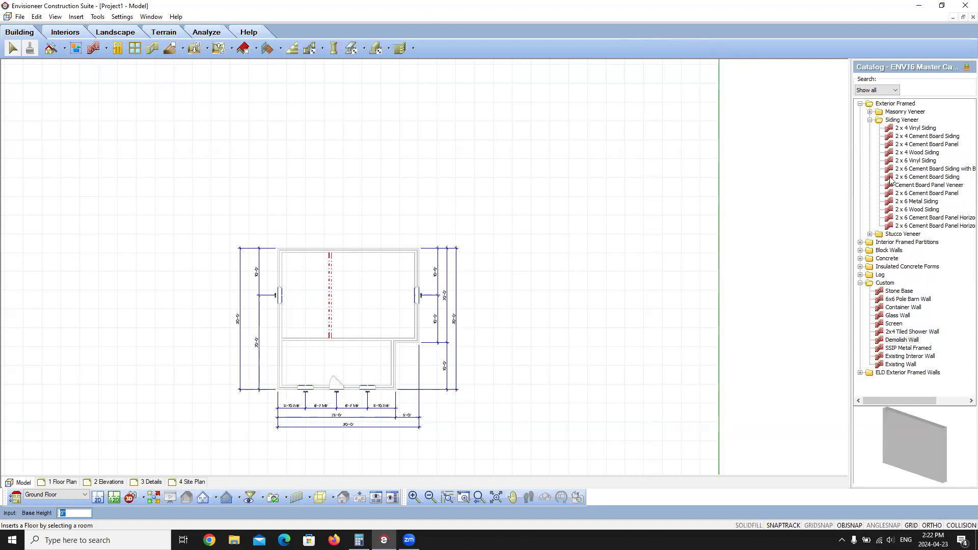
pyautogui.click(928, 193)
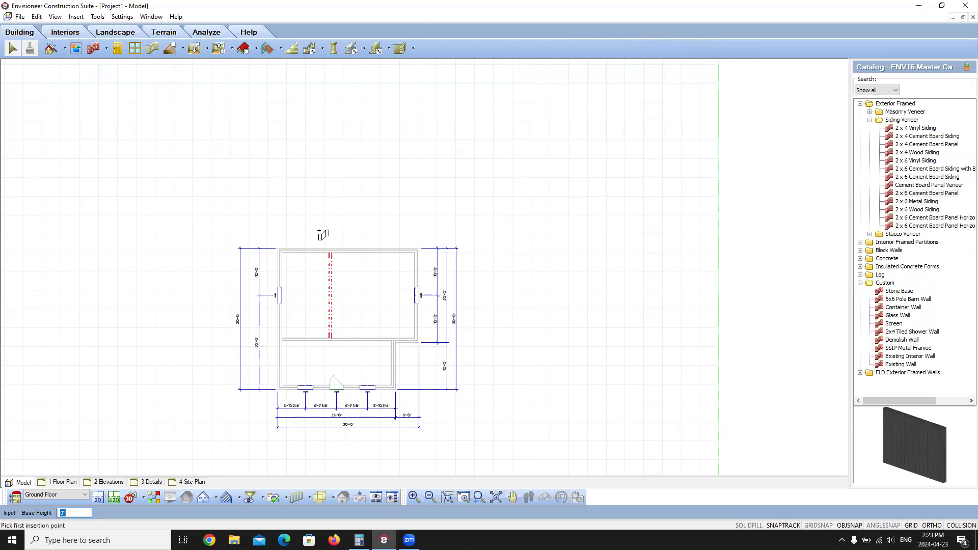
pyautogui.rightClick(319, 231)
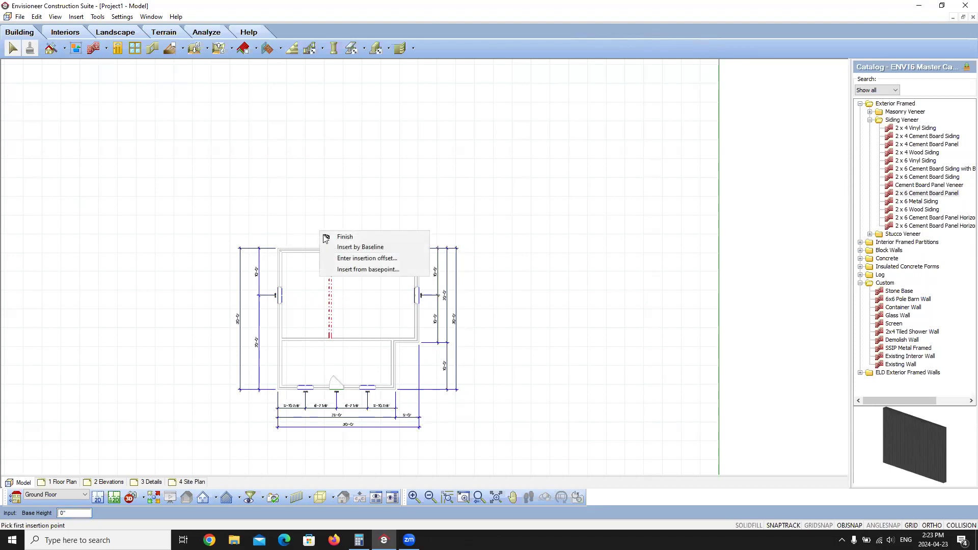
pyautogui.click(349, 258)
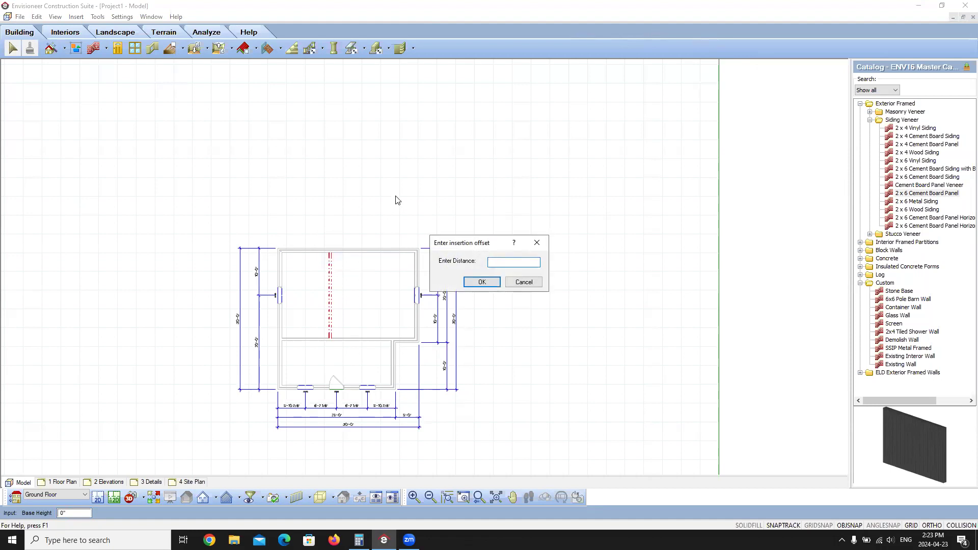
pyautogui.write('5')
pyautogui.press('Return')
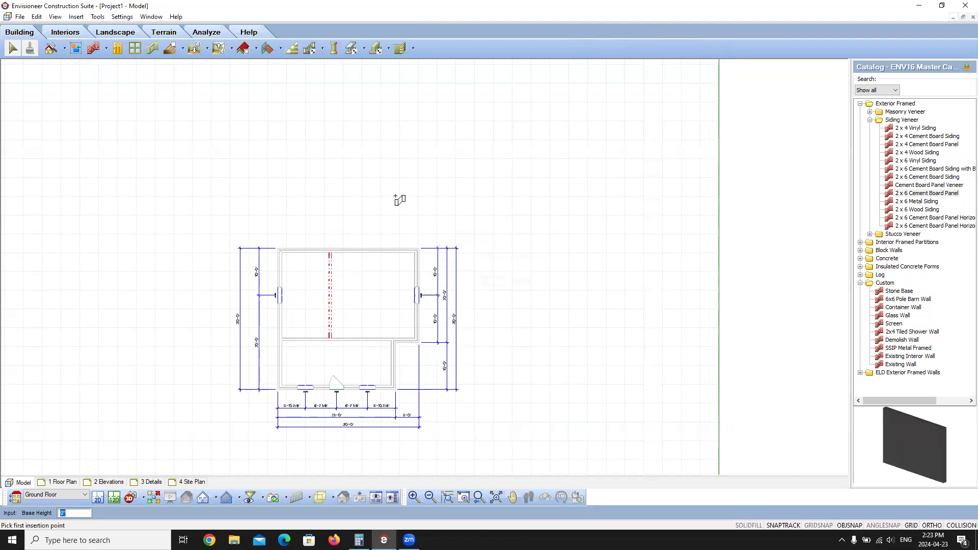
pyautogui.click(397, 250)
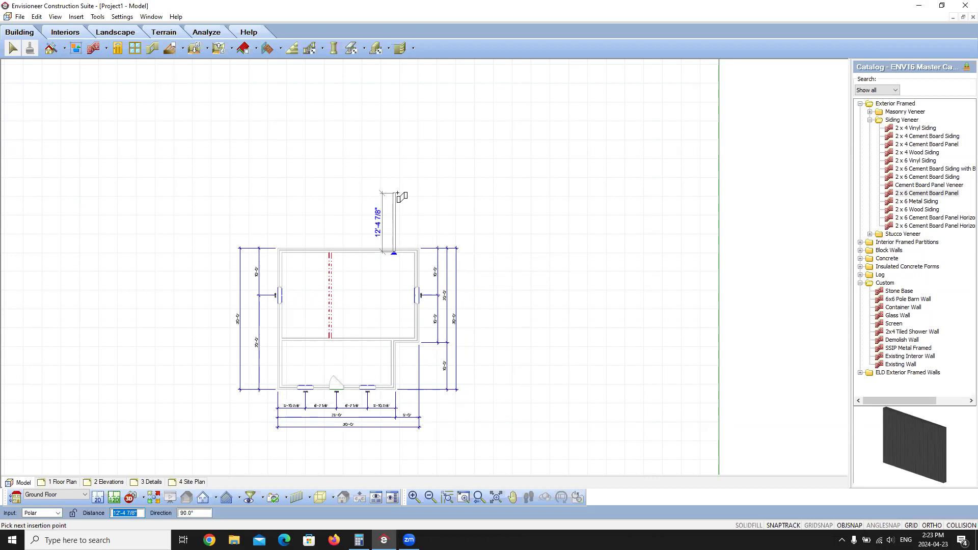
# - Draw the addition's walls 15' upward, 15' to the left and back down to the existing top wall, and finish the walls
pyautogui.write('15')
pyautogui.press('Return')
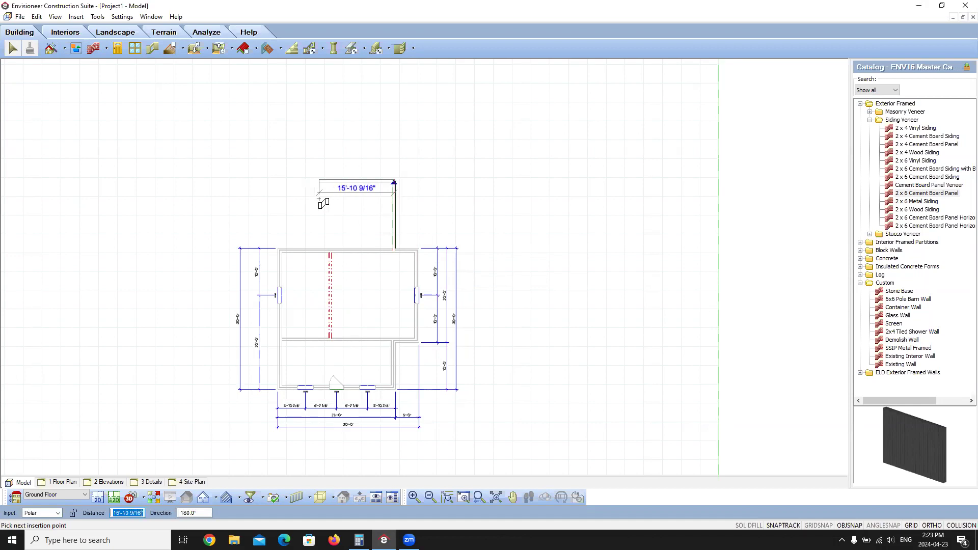
pyautogui.write('15')
pyautogui.press('Return')
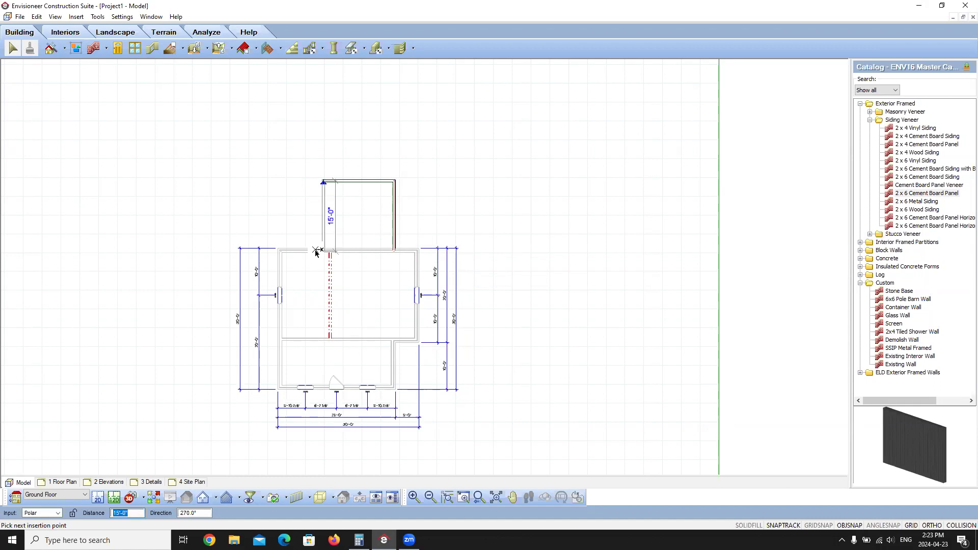
pyautogui.scroll(3, 315, 252)
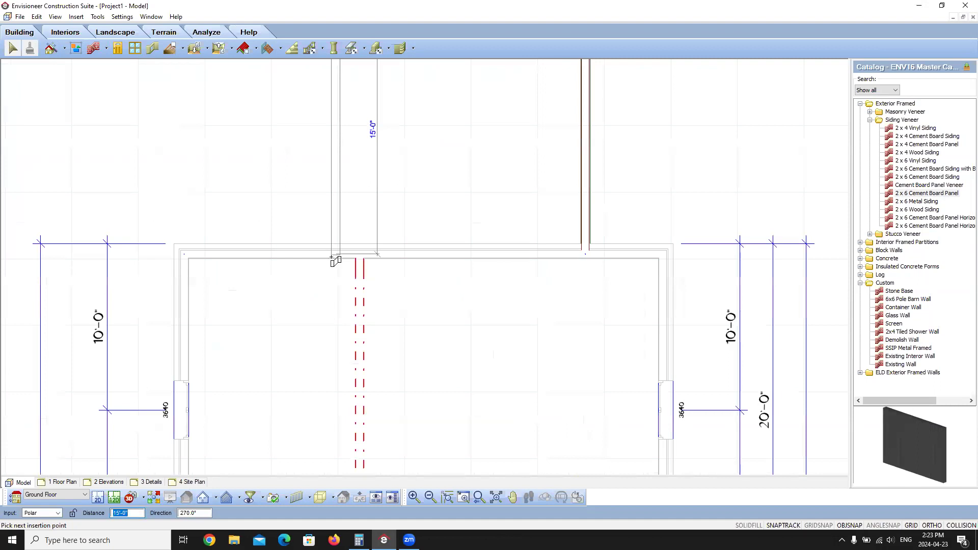
pyautogui.press('Escape')
pyautogui.scroll(-2, 197, 275)
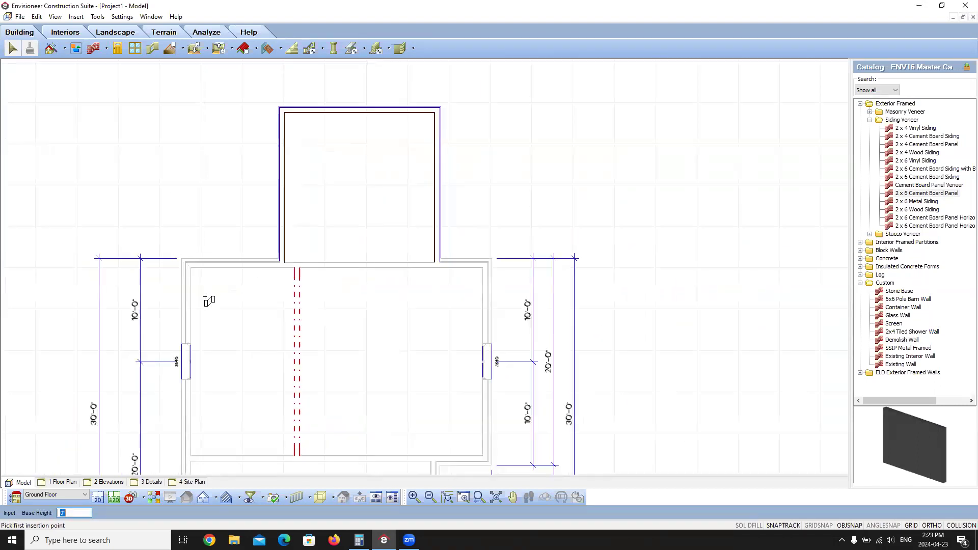
pyautogui.rightClick(330, 221)
pyautogui.click(363, 228)
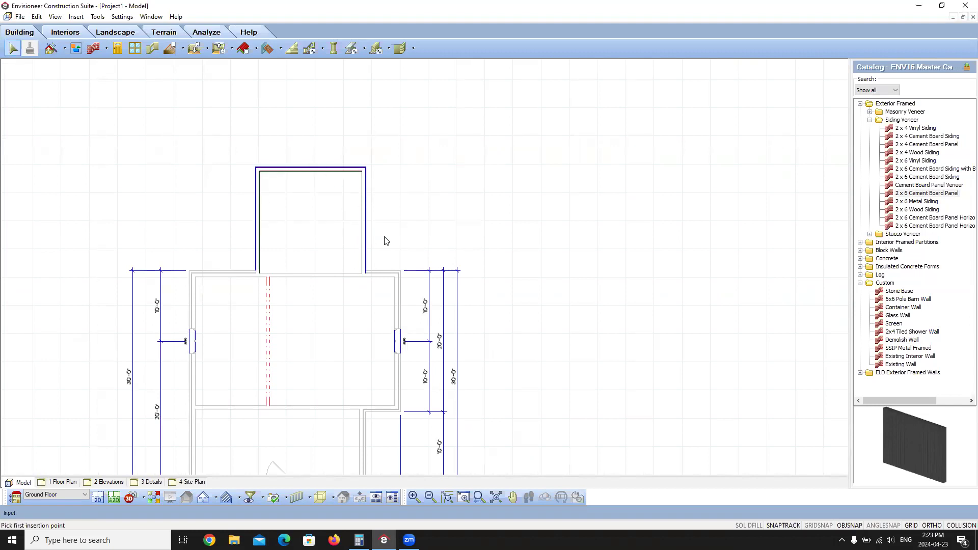
# - Examine the quantity settings and assemblies of the addition's left 2 x 6 Cement Board Panel wall
pyautogui.scroll(1, 311, 246)
pyautogui.scroll(1, 179, 298)
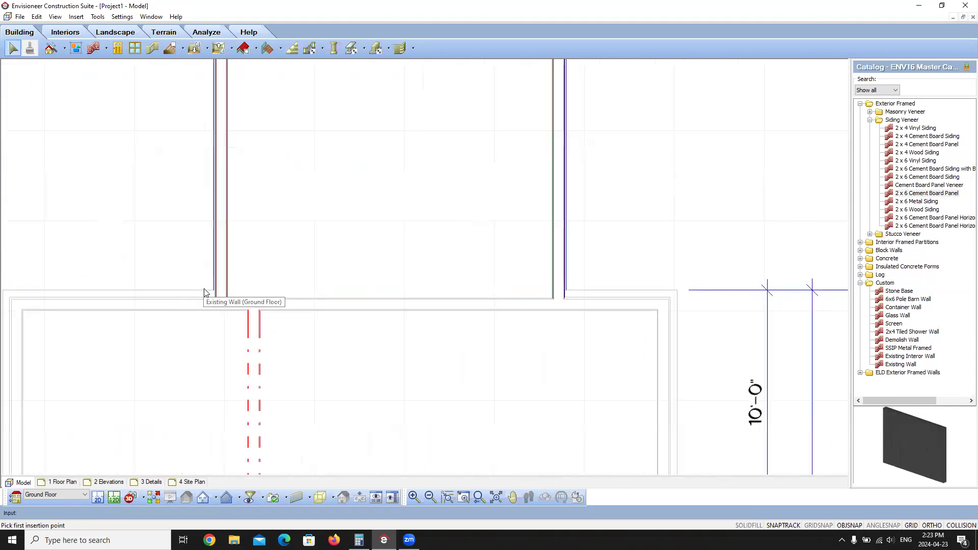
pyautogui.scroll(-1, 222, 248)
pyautogui.click(221, 247)
pyautogui.rightClick(220, 246)
pyautogui.click(251, 265)
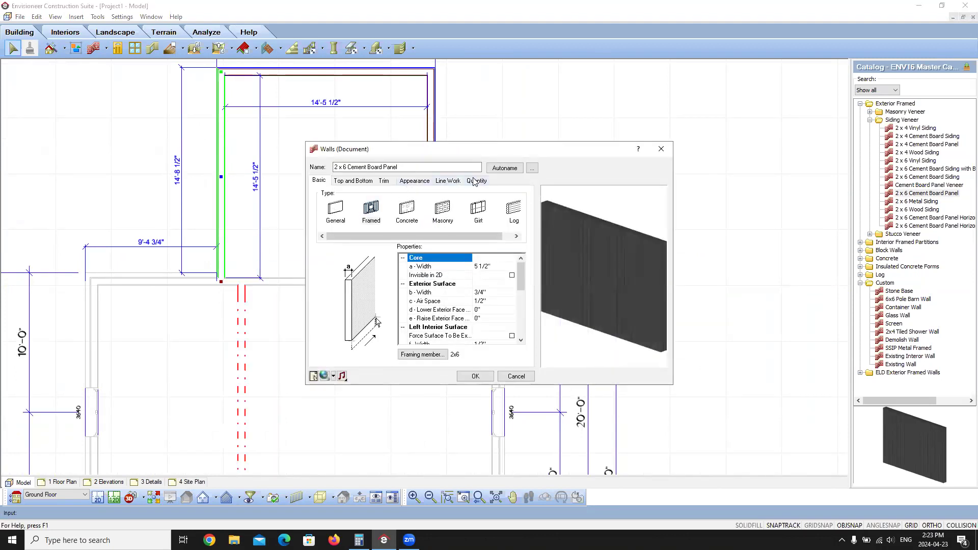
pyautogui.click(474, 181)
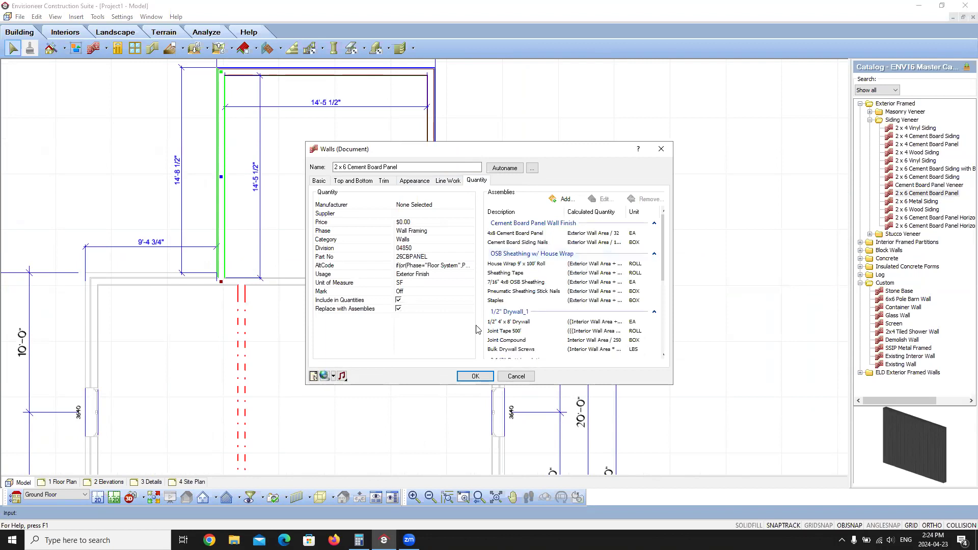
pyautogui.click(475, 376)
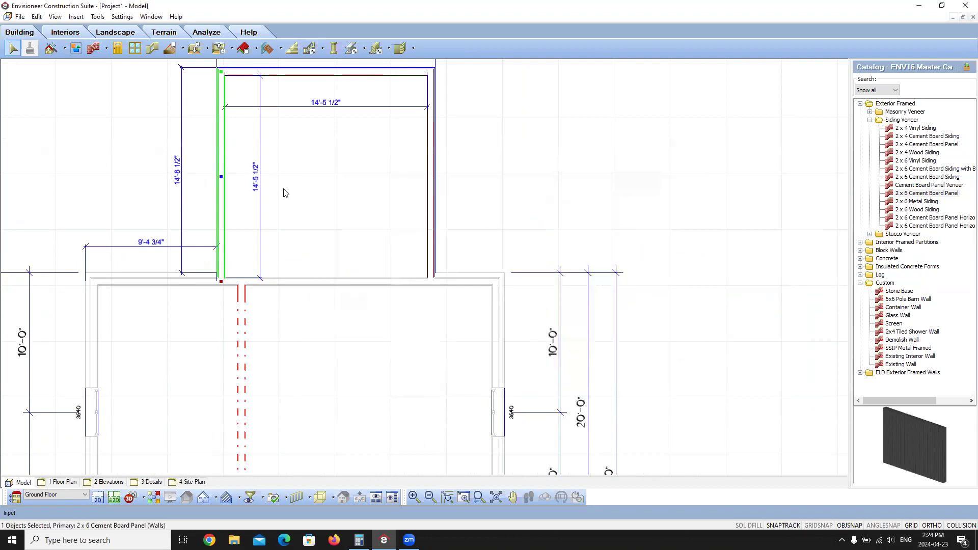
pyautogui.click(489, 168)
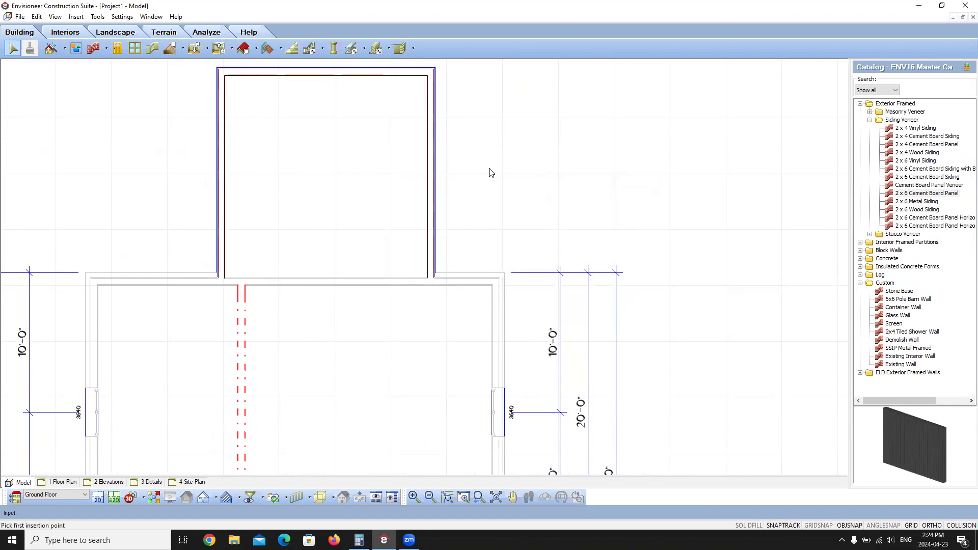
# - Insert 3'-6" X 4'-0" Double Casement Windows centred on the addition's left and right walls, using the non-existing version
pyautogui.scroll(-5, 334, 211)
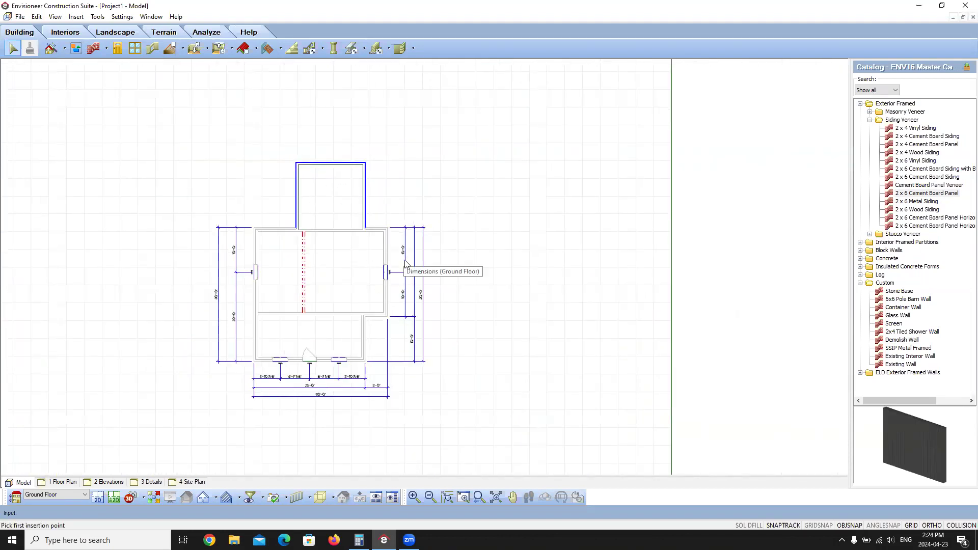
pyautogui.scroll(2, 356, 195)
pyautogui.scroll(1, 356, 195)
pyautogui.click(135, 48)
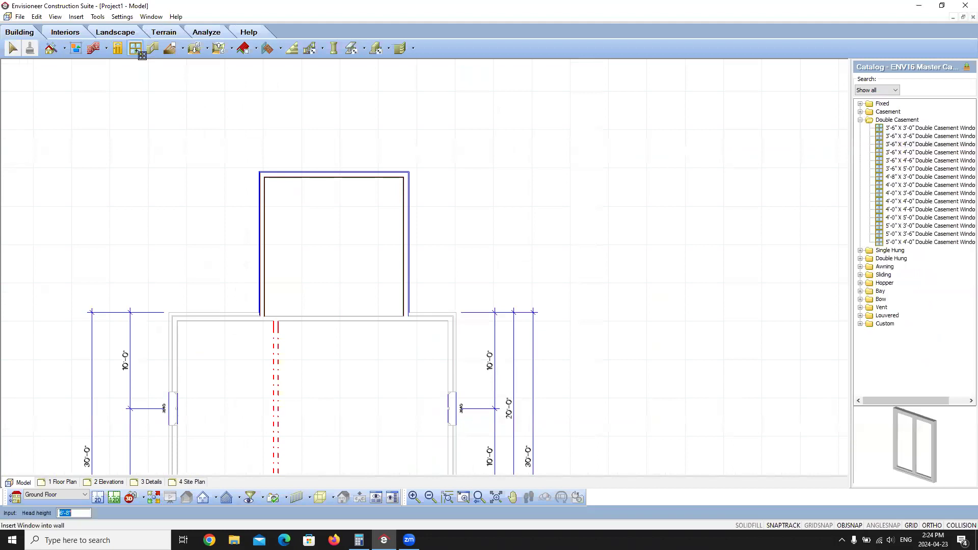
pyautogui.moveTo(942, 400); pyautogui.dragTo(960, 397)
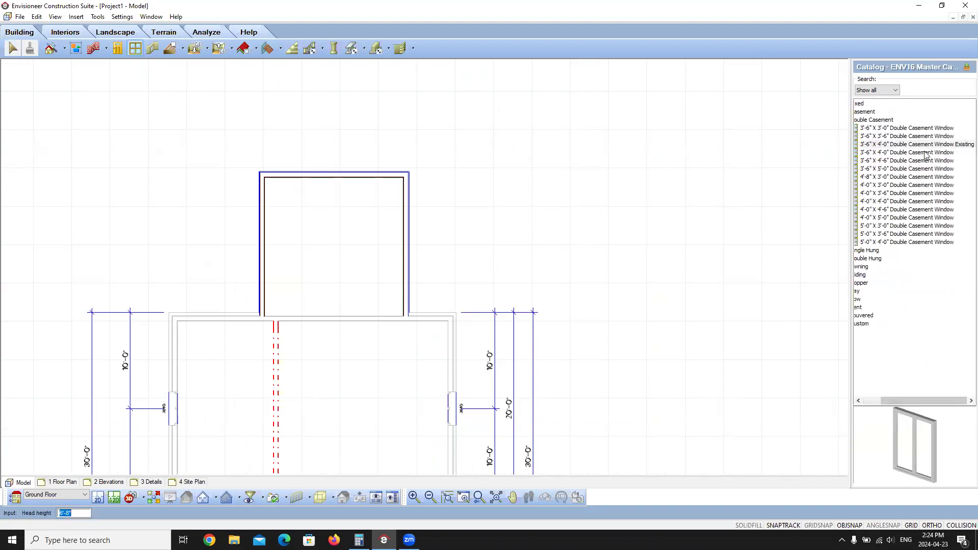
pyautogui.moveTo(921, 400); pyautogui.dragTo(875, 402)
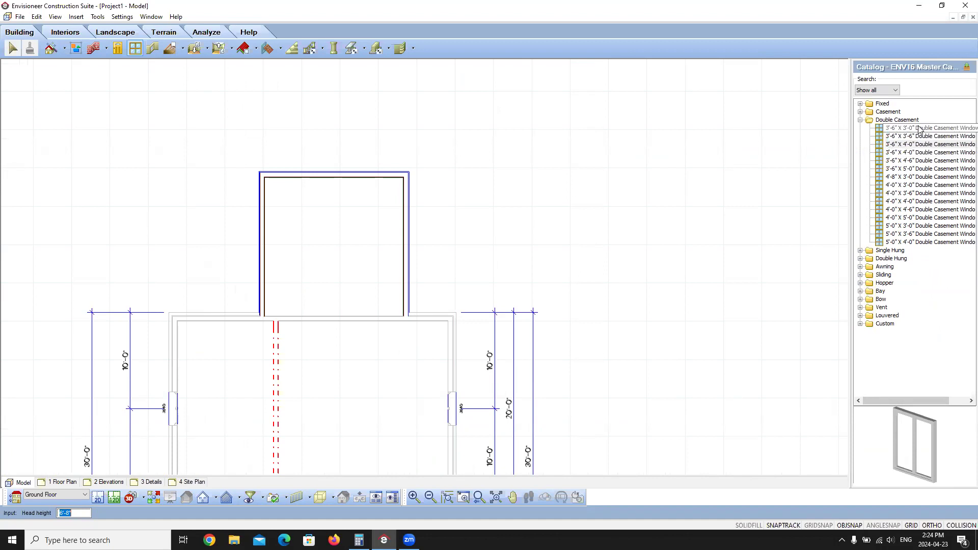
pyautogui.click(882, 151)
pyautogui.scroll(2, 315, 197)
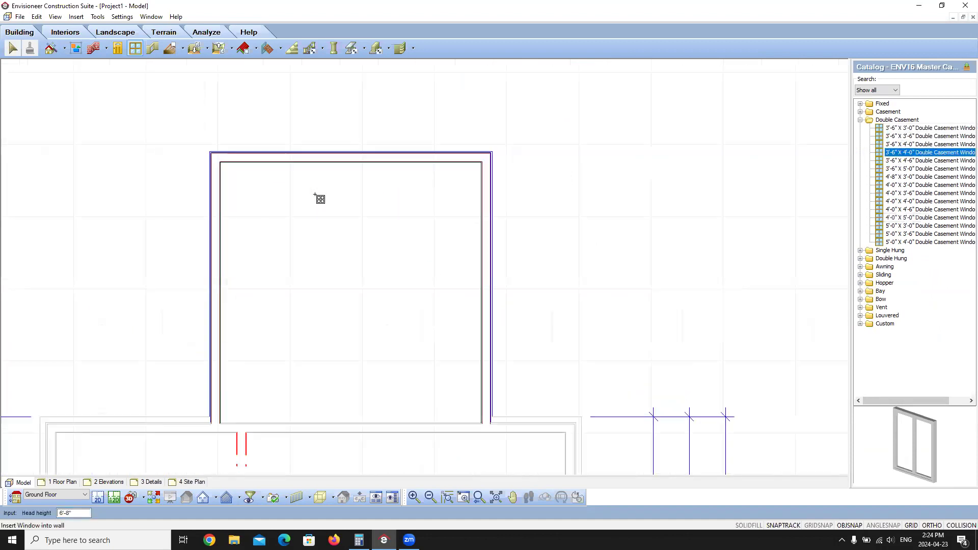
pyautogui.rightClick(340, 196)
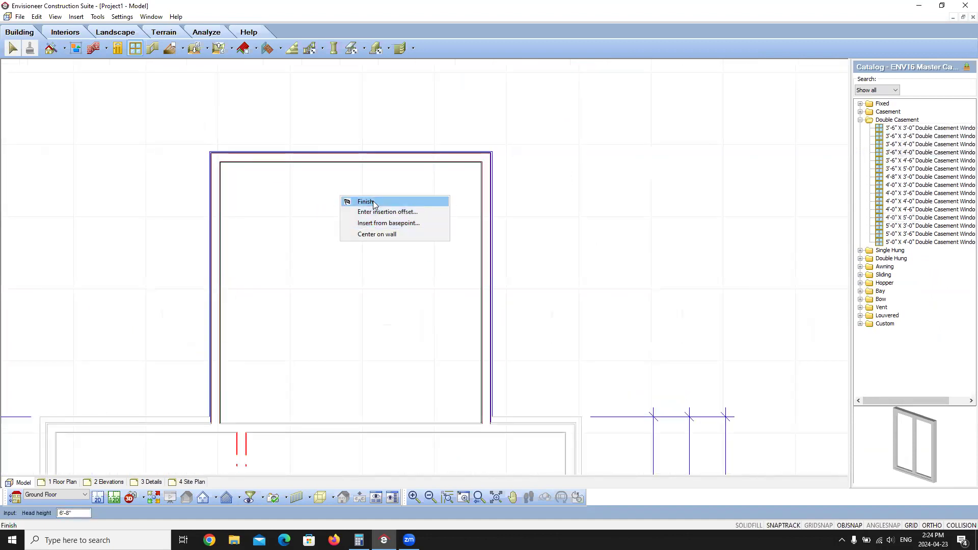
pyautogui.click(377, 235)
pyautogui.click(221, 290)
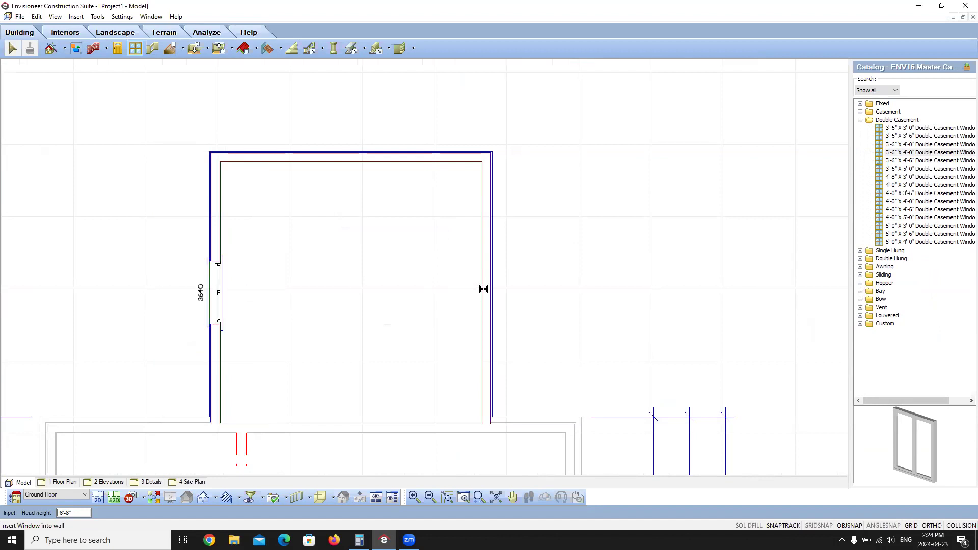
pyautogui.click(484, 290)
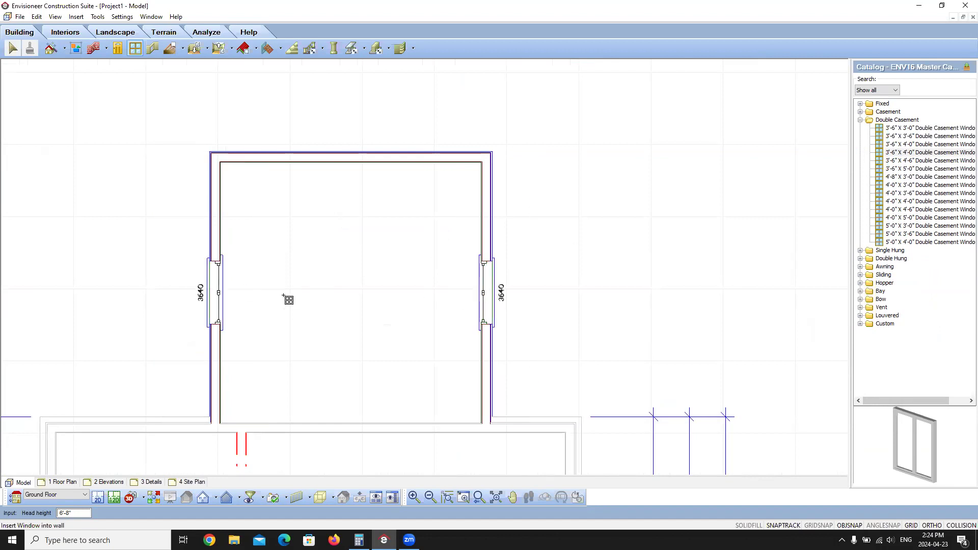
# - Insert a 6' Sliding Glass Door centred on the addition's top wall and finish door placement
pyautogui.click(117, 49)
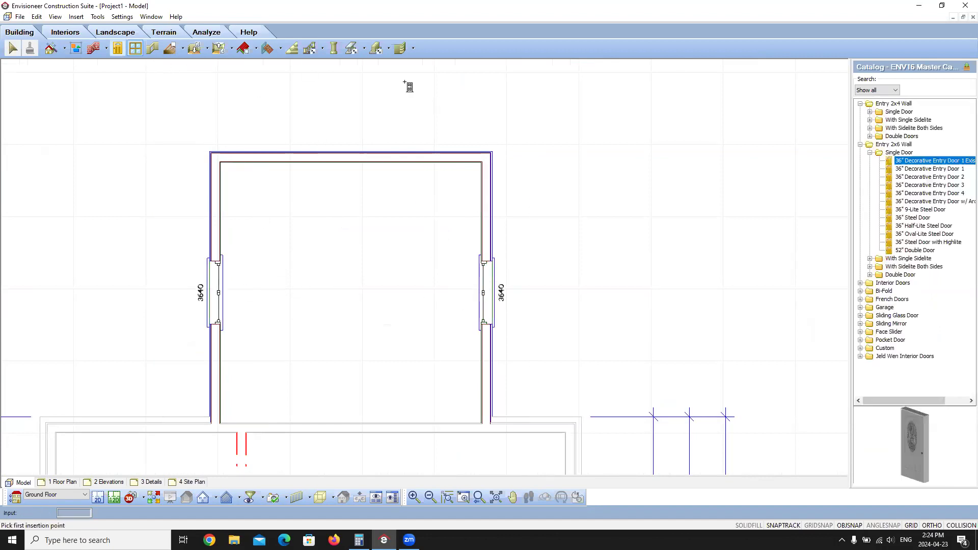
pyautogui.click(860, 144)
pyautogui.click(869, 185)
pyautogui.click(860, 185)
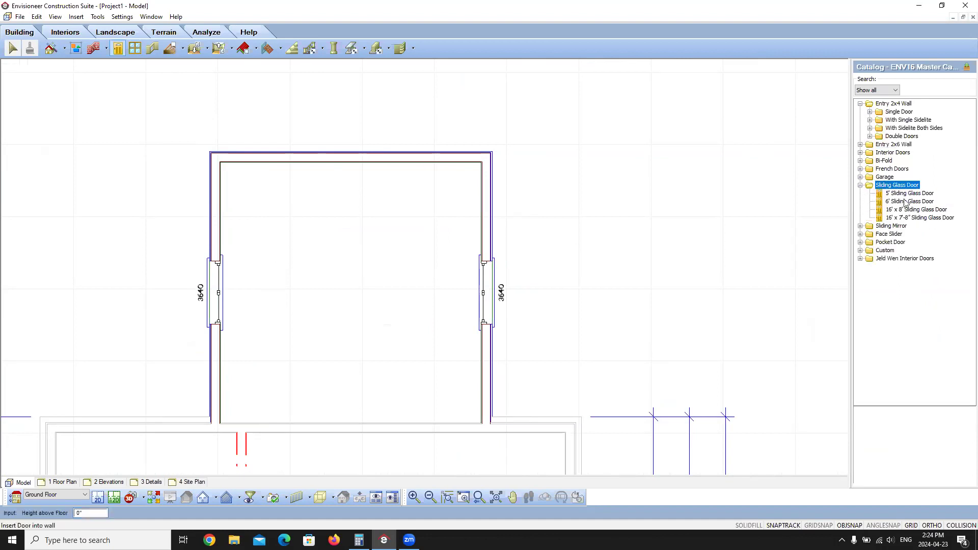
pyautogui.click(891, 202)
pyautogui.rightClick(356, 174)
pyautogui.click(408, 210)
pyautogui.rightClick(347, 222)
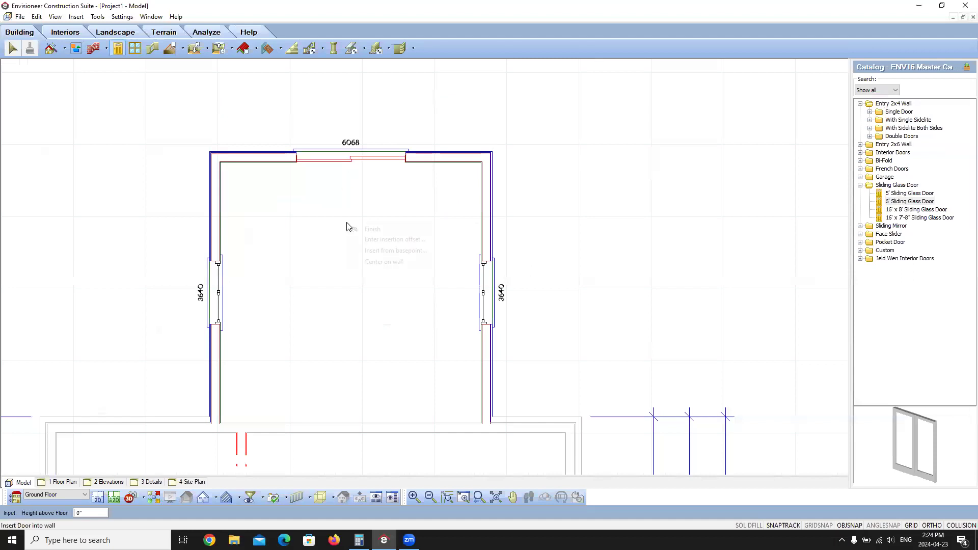
pyautogui.click(354, 225)
# - Add a 4/12 Slope Hip Roof - Shingles over the whole perimeter of the existing house and the addition
pyautogui.scroll(-5, 395, 219)
pyautogui.scroll(4, 408, 260)
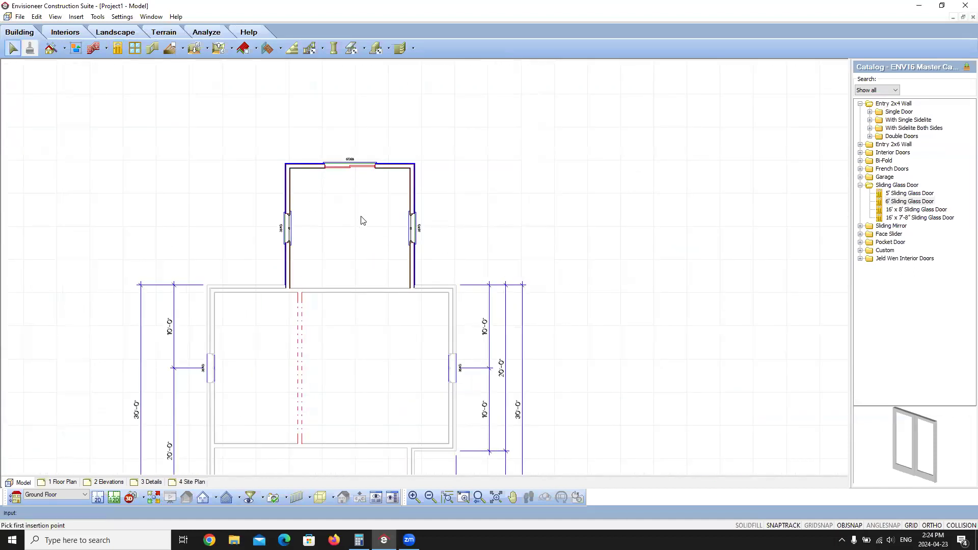
pyautogui.scroll(-4, 369, 239)
pyautogui.scroll(2, 359, 281)
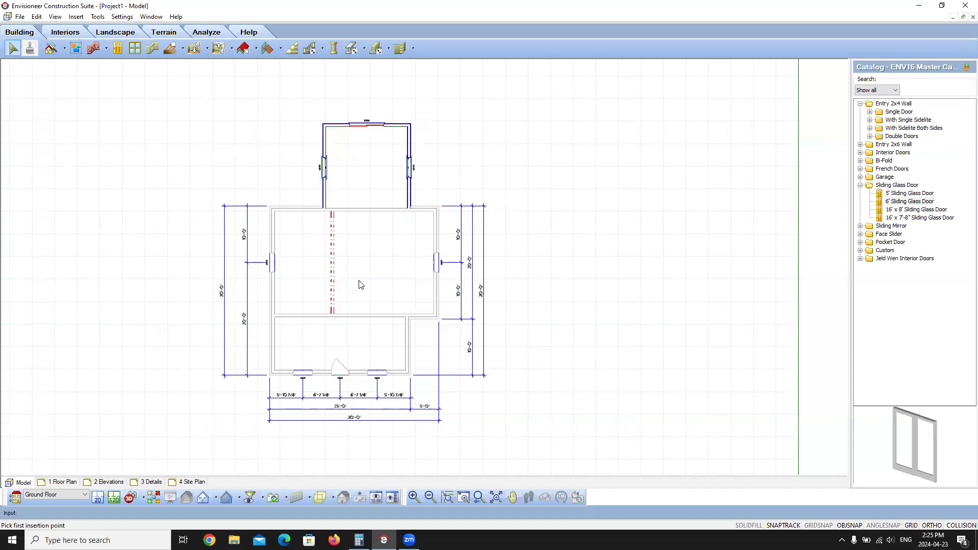
pyautogui.click(257, 48)
pyautogui.click(261, 62)
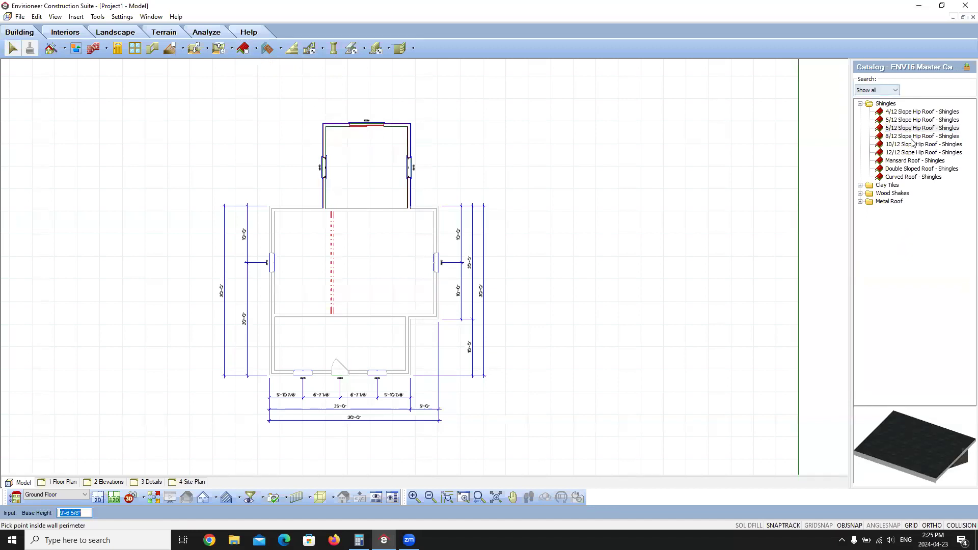
pyautogui.click(907, 113)
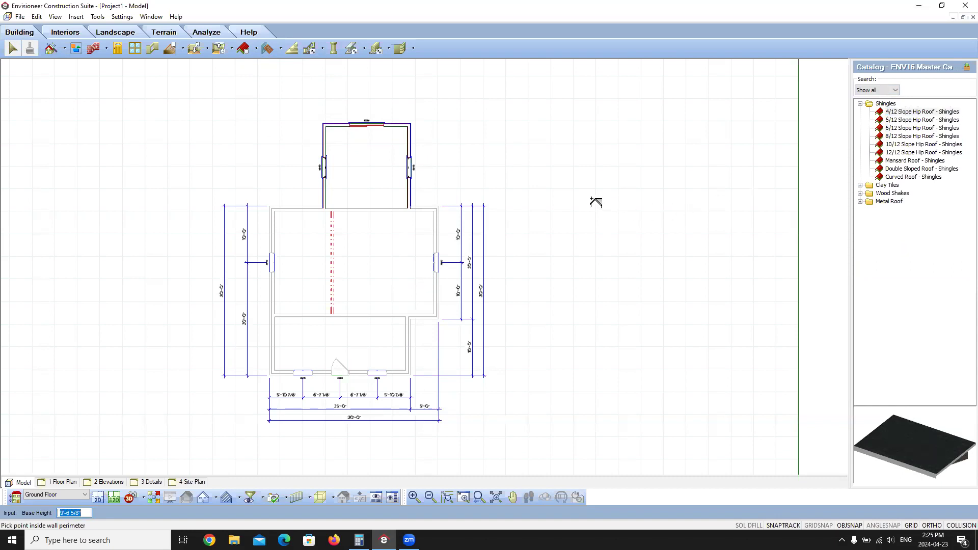
pyautogui.click(368, 266)
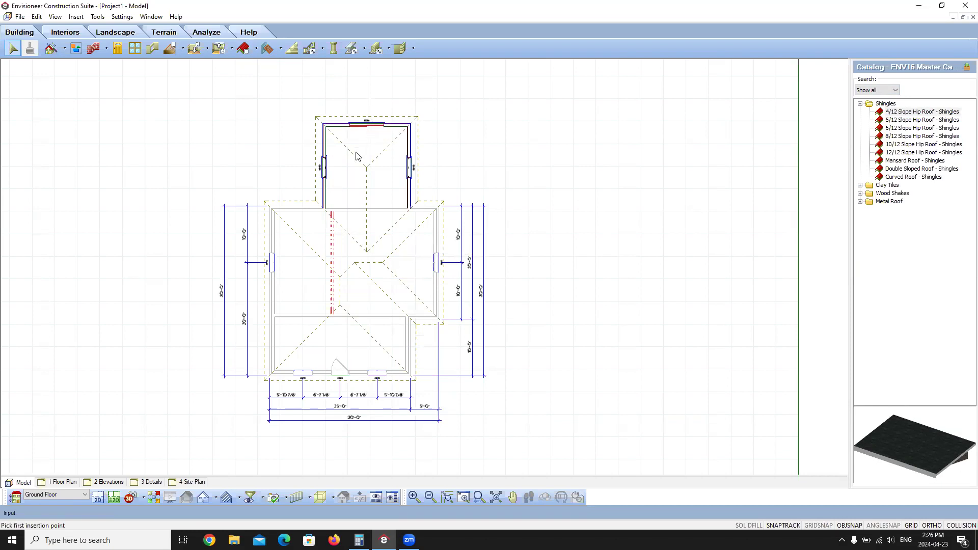
# - Convert the hip roof to surfaces using the Asphalt Shingle Roof Surface
pyautogui.scroll(-3, 356, 155)
pyautogui.scroll(4, 350, 214)
pyautogui.scroll(-4, 283, 299)
pyautogui.scroll(5, 295, 205)
pyautogui.click(288, 180)
pyautogui.rightClick(287, 180)
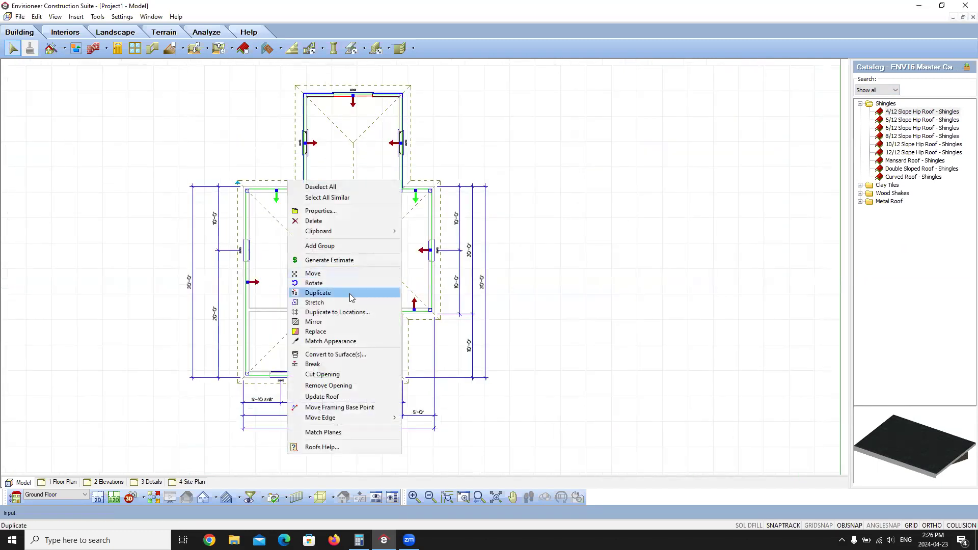
pyautogui.click(350, 355)
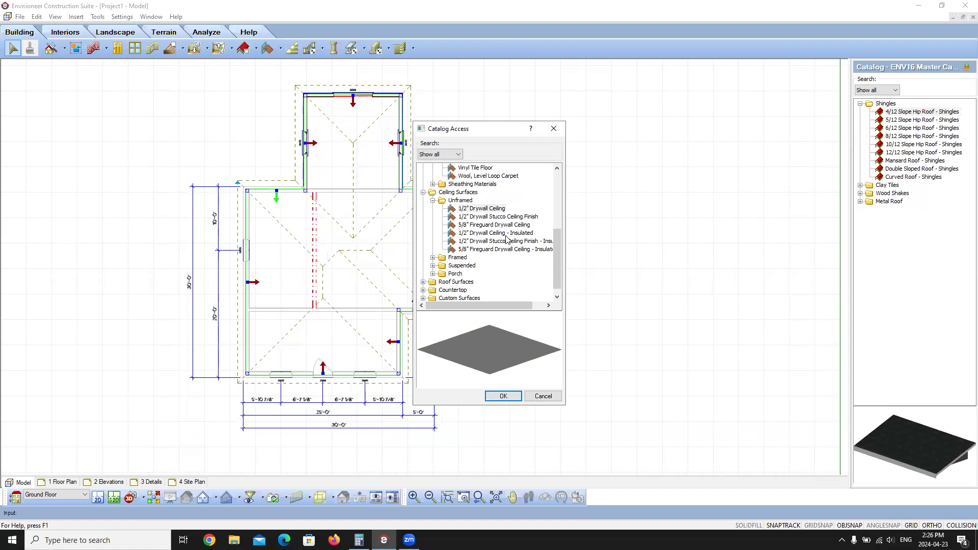
pyautogui.moveTo(557, 255); pyautogui.dragTo(572, 173)
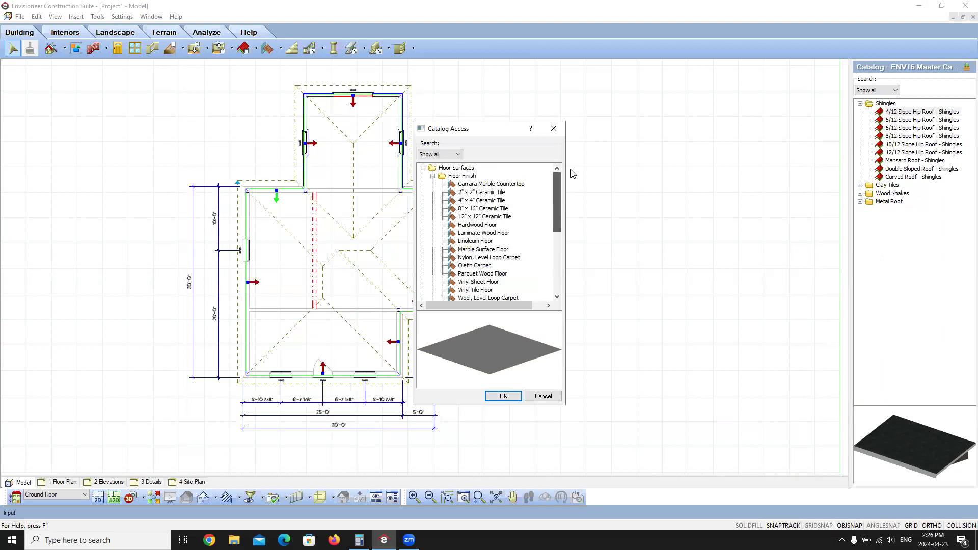
pyautogui.click(432, 175)
pyautogui.click(423, 167)
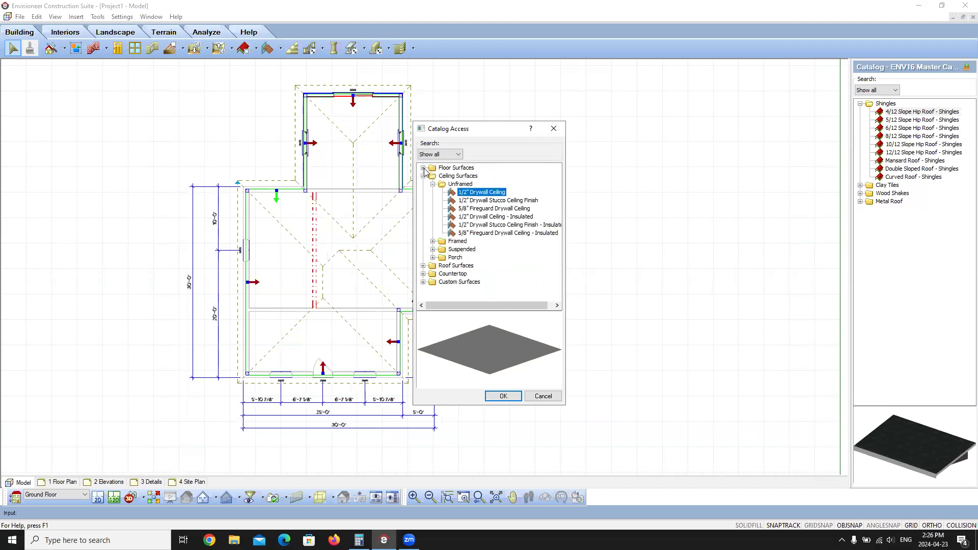
pyautogui.click(423, 176)
pyautogui.click(423, 184)
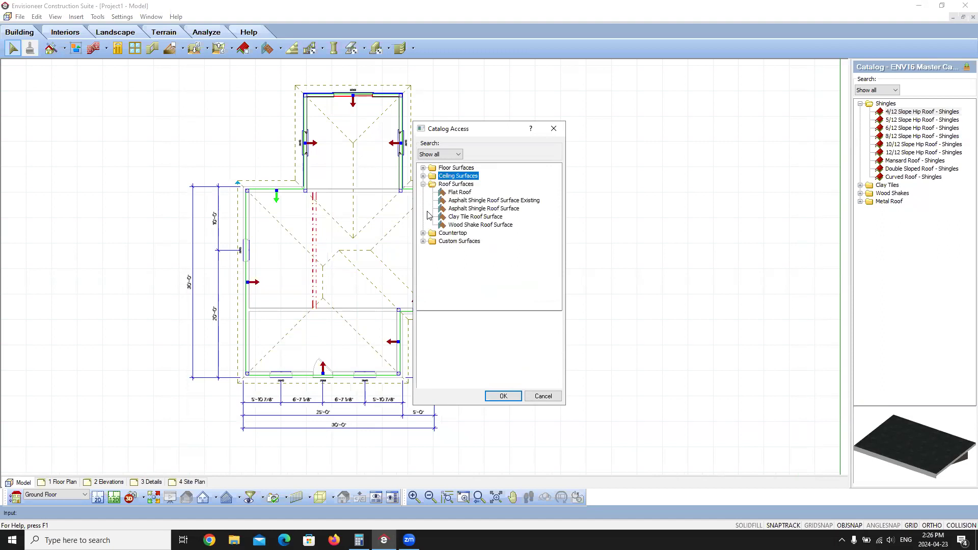
pyautogui.click(454, 209)
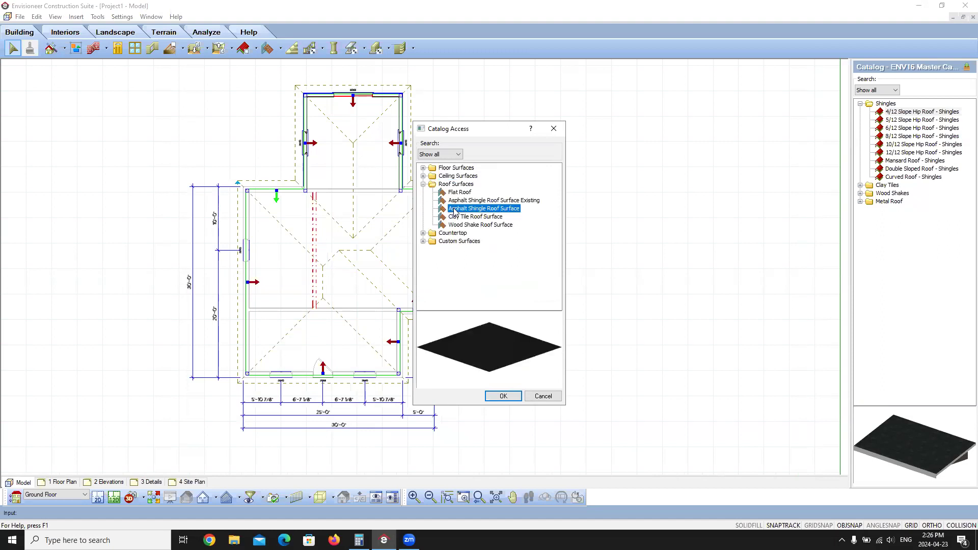
pyautogui.click(502, 395)
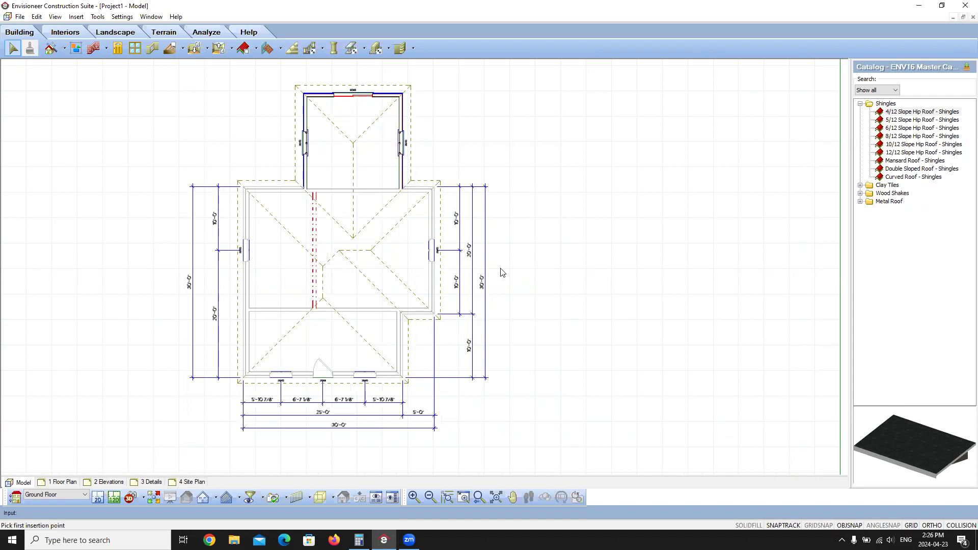
pyautogui.click(441, 205)
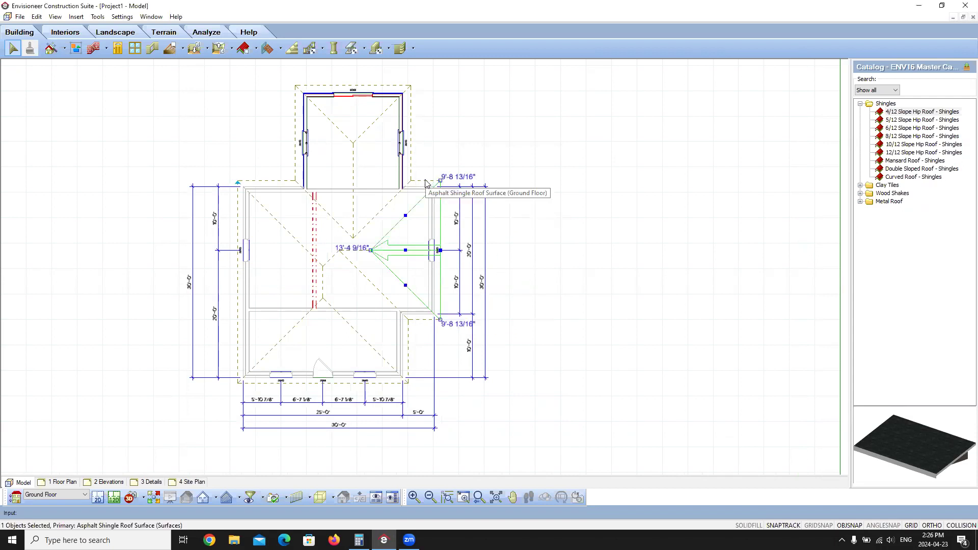
pyautogui.keyDown('shift'); pyautogui.click(245, 213); pyautogui.keyUp('shift')
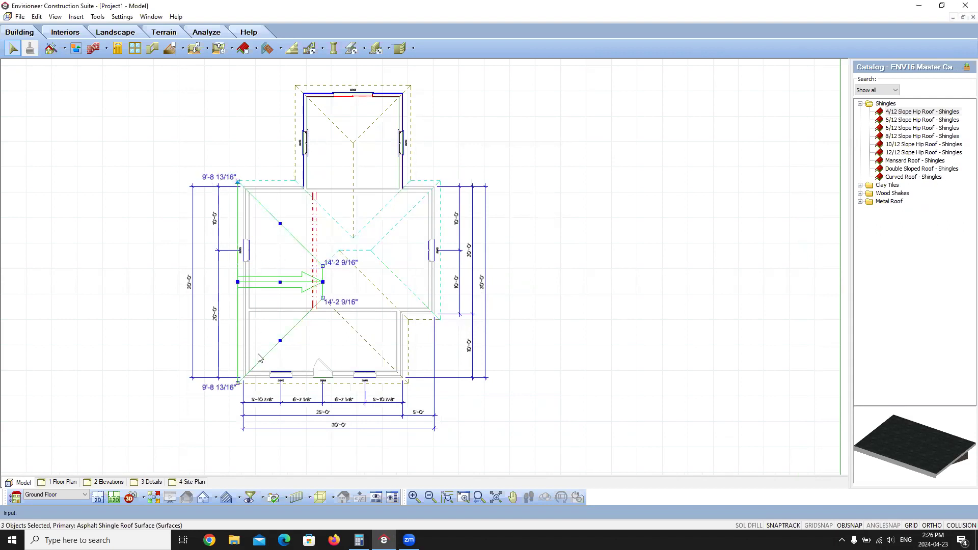
pyautogui.keyDown('shift'); pyautogui.click(405, 349); pyautogui.keyUp('shift')
pyautogui.keyDown('shift'); pyautogui.click(420, 320); pyautogui.keyUp('shift')
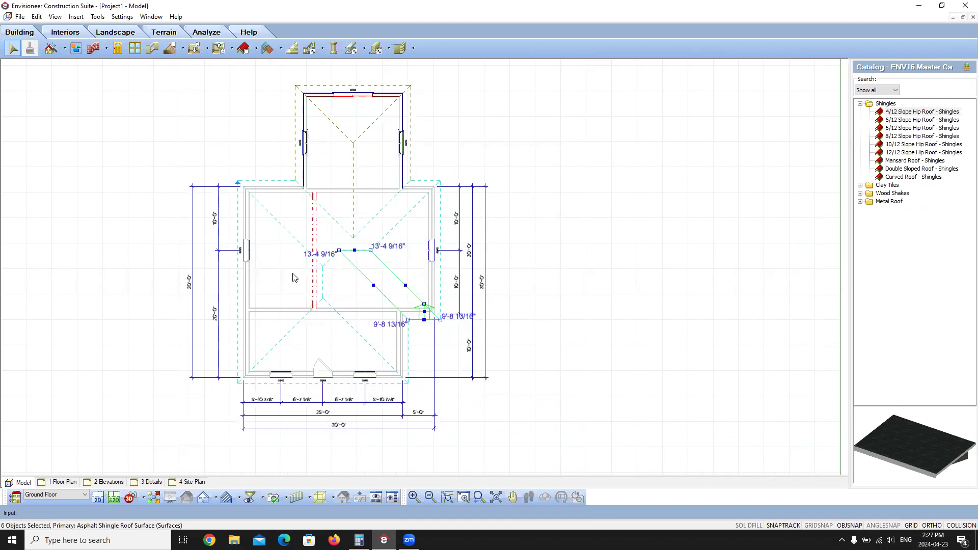
# - Select all six roof surfaces over the existing house and rename them Existing Asphalt Shingle Roof Surface
pyautogui.click(442, 203)
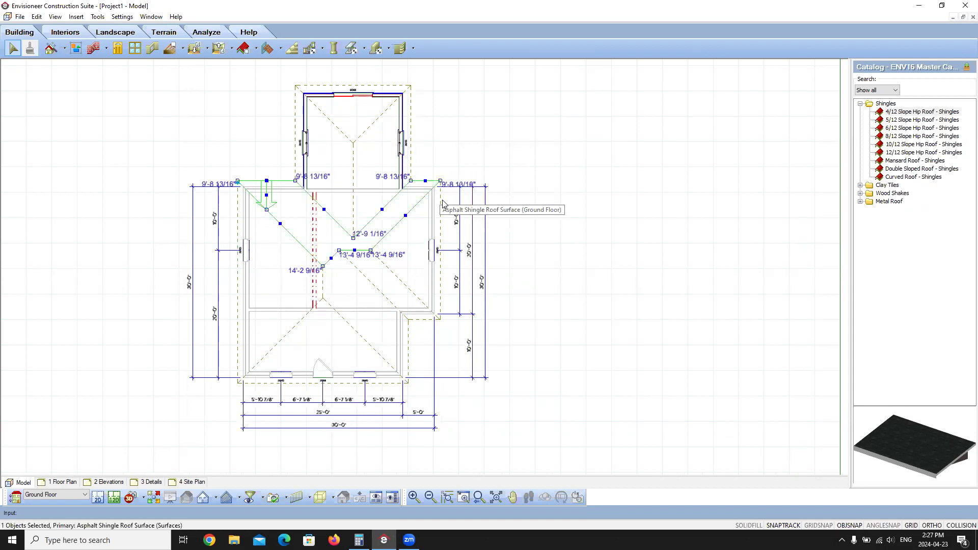
pyautogui.keyDown('shift'); pyautogui.click(440, 200); pyautogui.keyUp('shift')
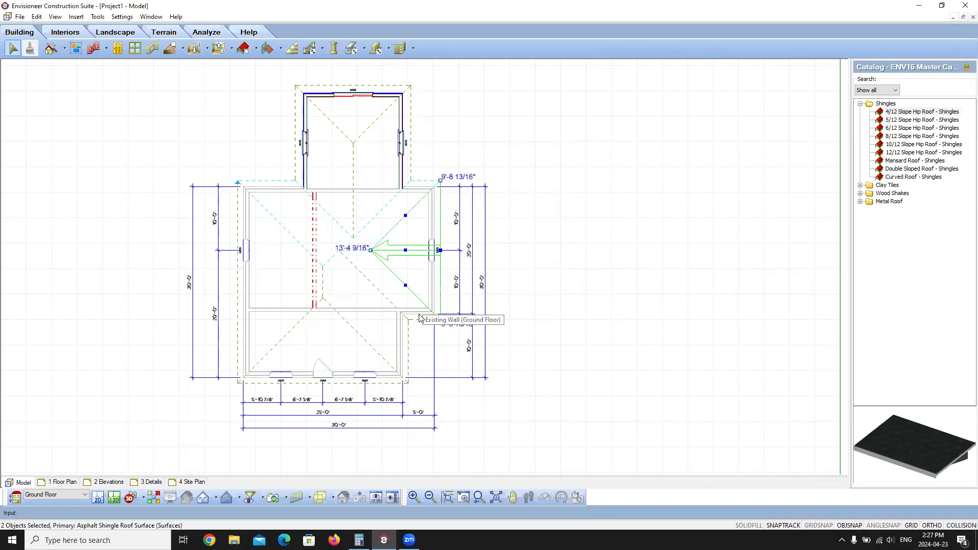
pyautogui.keyDown('shift'); pyautogui.click(417, 321); pyautogui.keyUp('shift')
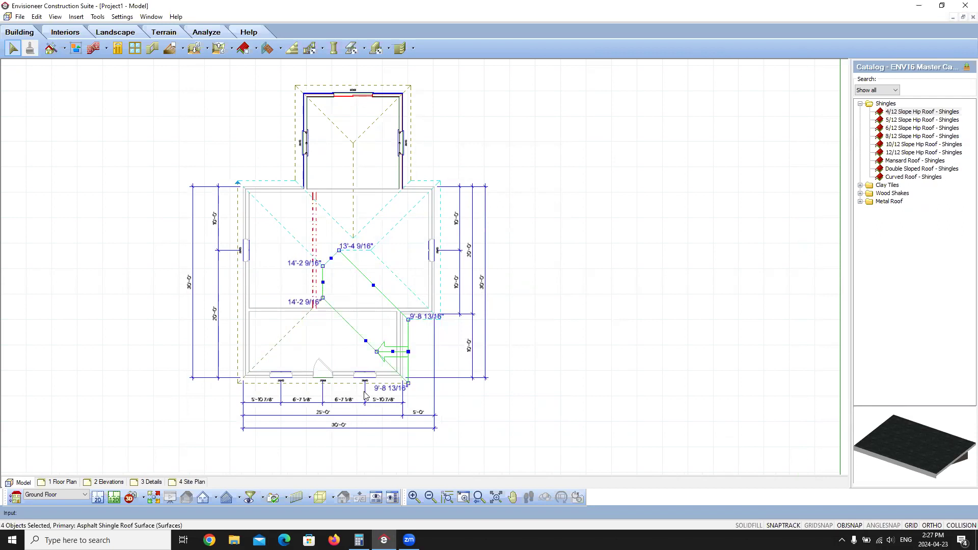
pyautogui.keyDown('shift'); pyautogui.click(292, 382); pyautogui.keyUp('shift')
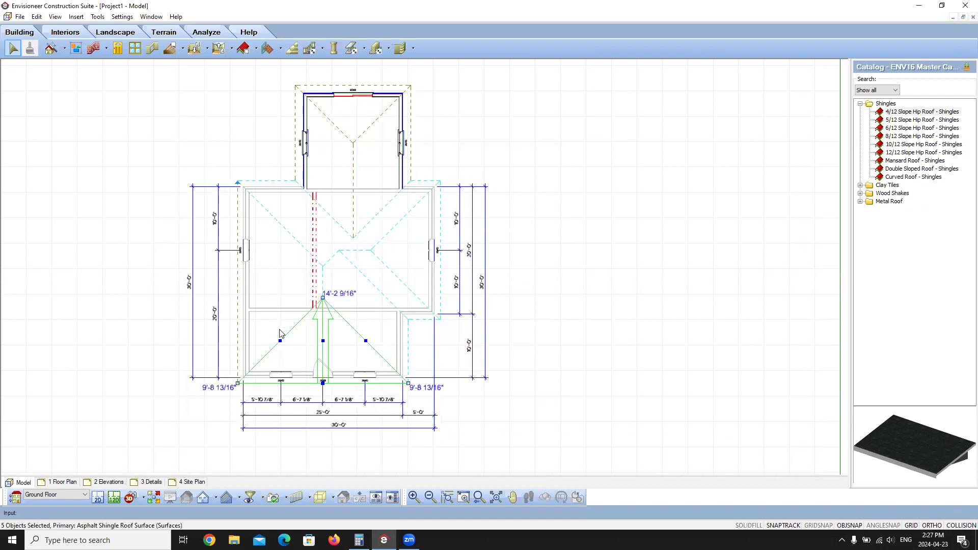
pyautogui.keyDown('shift'); pyautogui.click(236, 289); pyautogui.keyUp('shift')
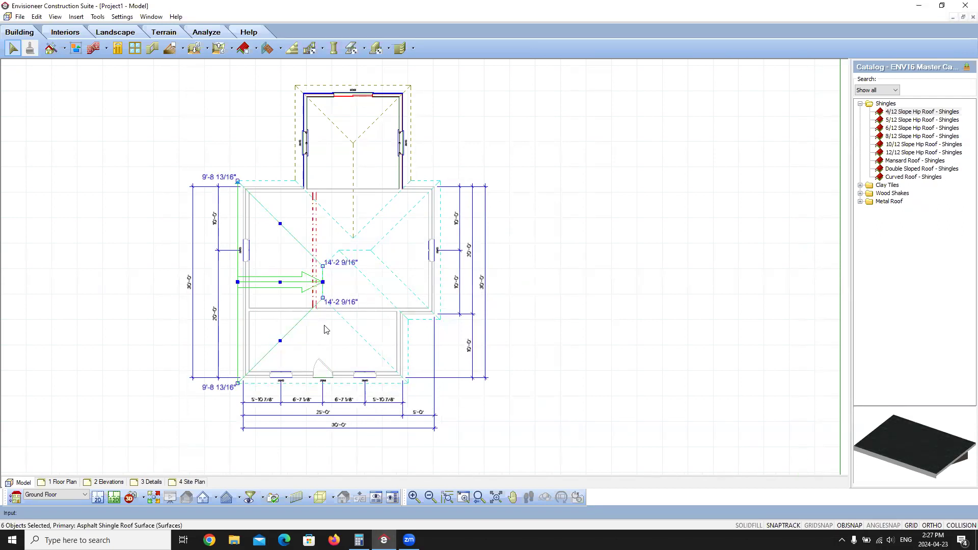
pyautogui.rightClick(277, 252)
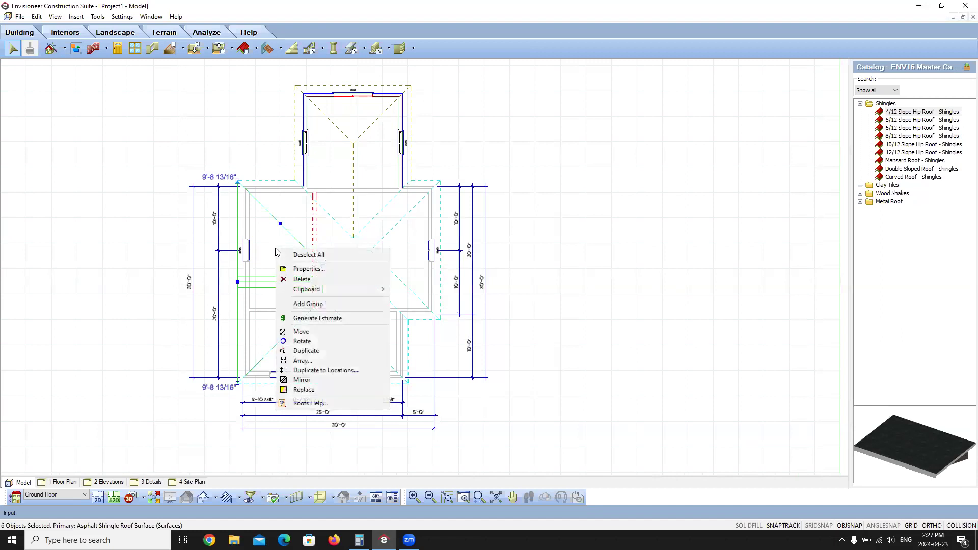
pyautogui.click(310, 269)
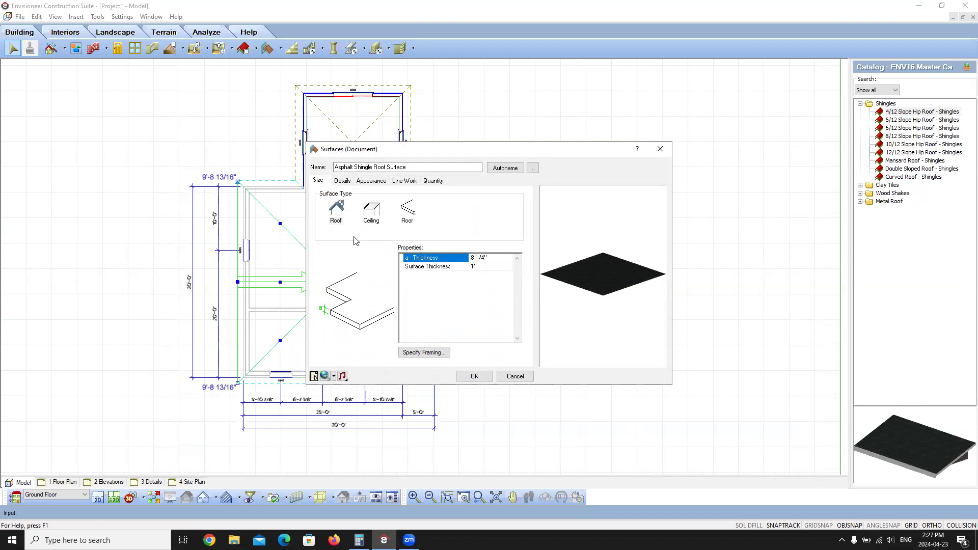
pyautogui.click(347, 220)
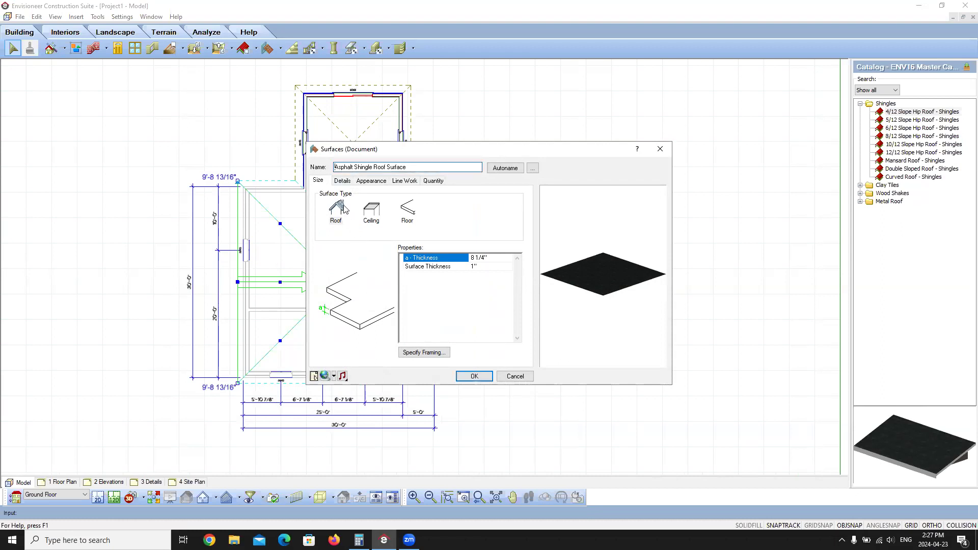
pyautogui.write('Existing')
# - Assign the Roofs - Existing layer to the line work of the surfaces' 2D Footprint component
pyautogui.click(370, 182)
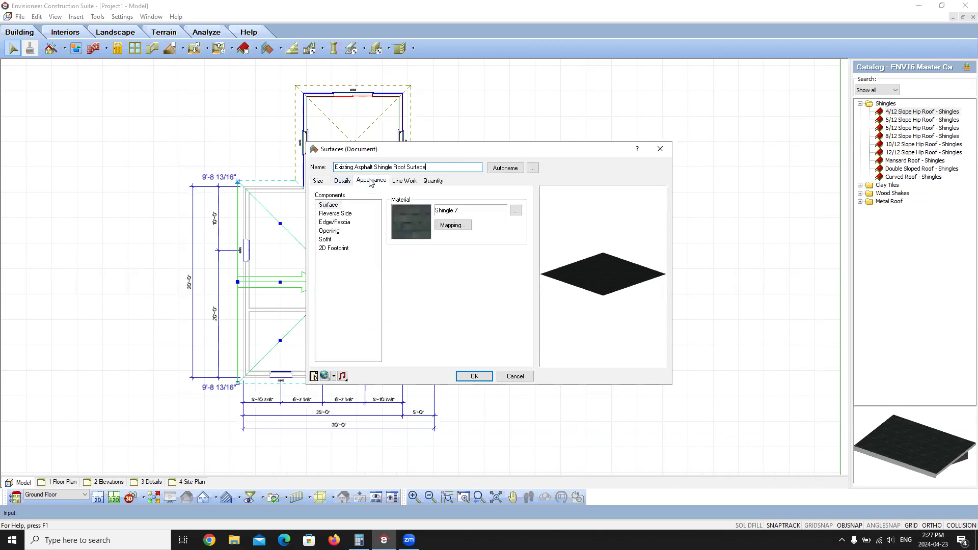
pyautogui.click(402, 181)
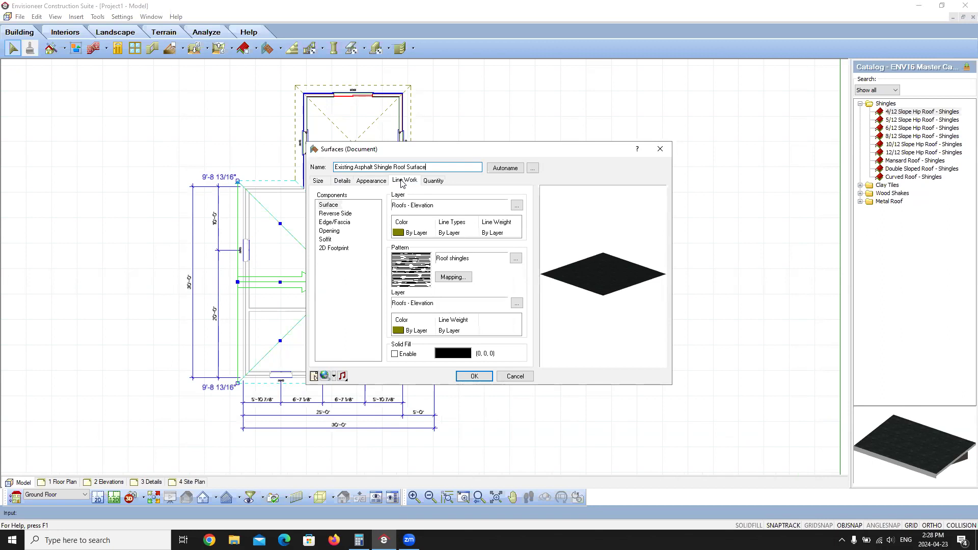
pyautogui.click(334, 249)
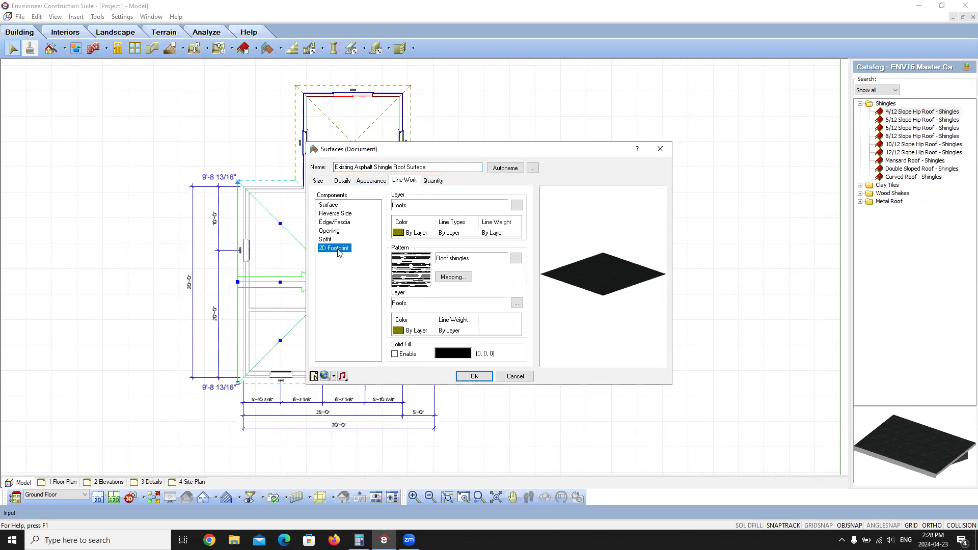
pyautogui.click(517, 206)
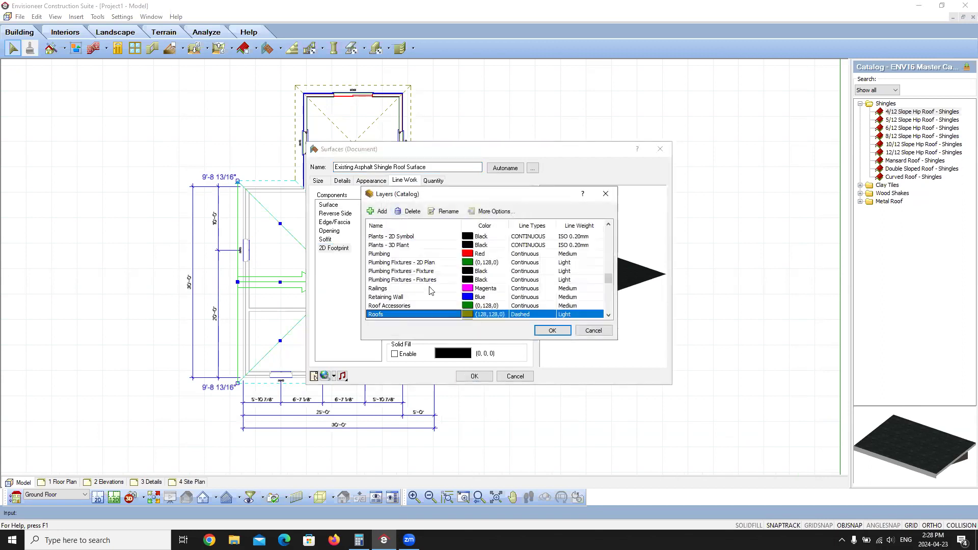
pyautogui.scroll(-1, 384, 317)
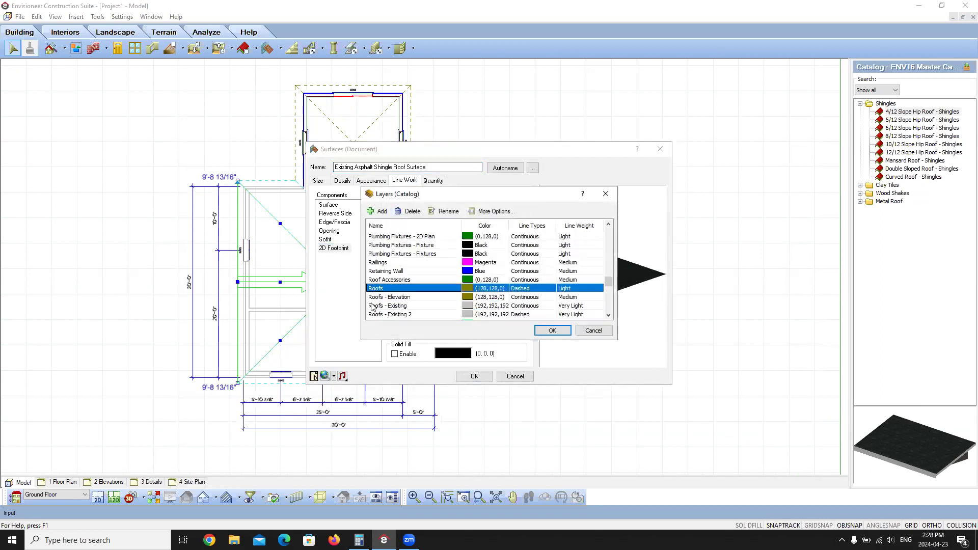
pyautogui.click(377, 306)
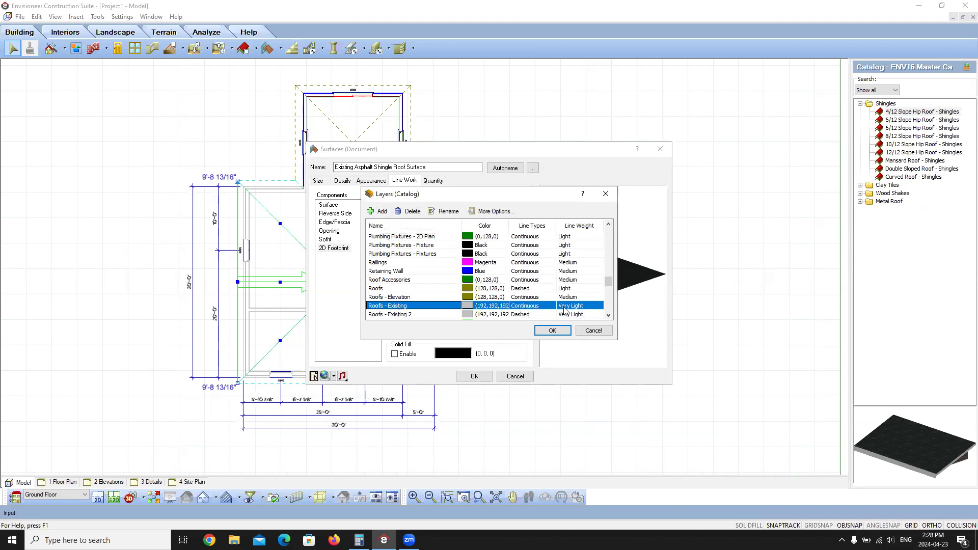
pyautogui.click(552, 330)
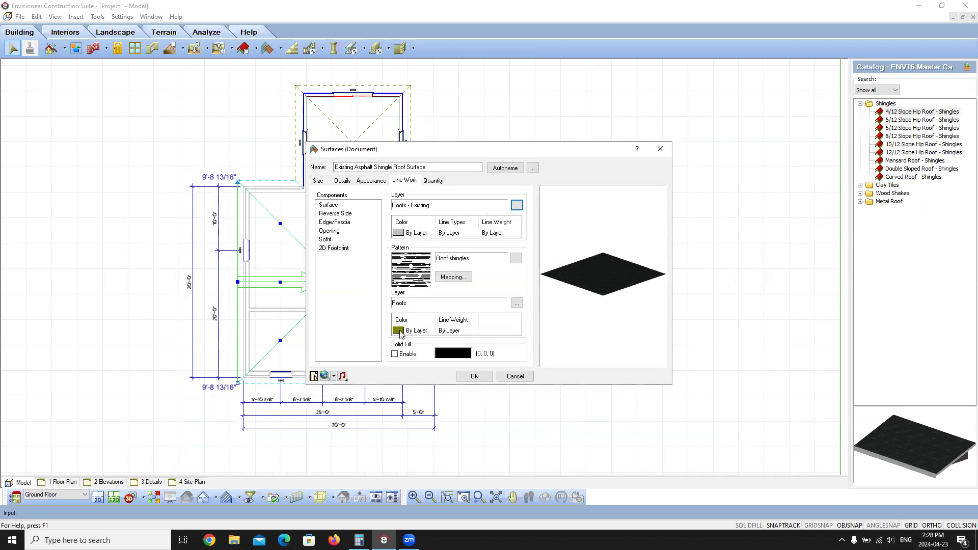
# - Assign the Roofs - Existing layer to the Roof shingles pattern of the 2D Footprint
pyautogui.click(517, 303)
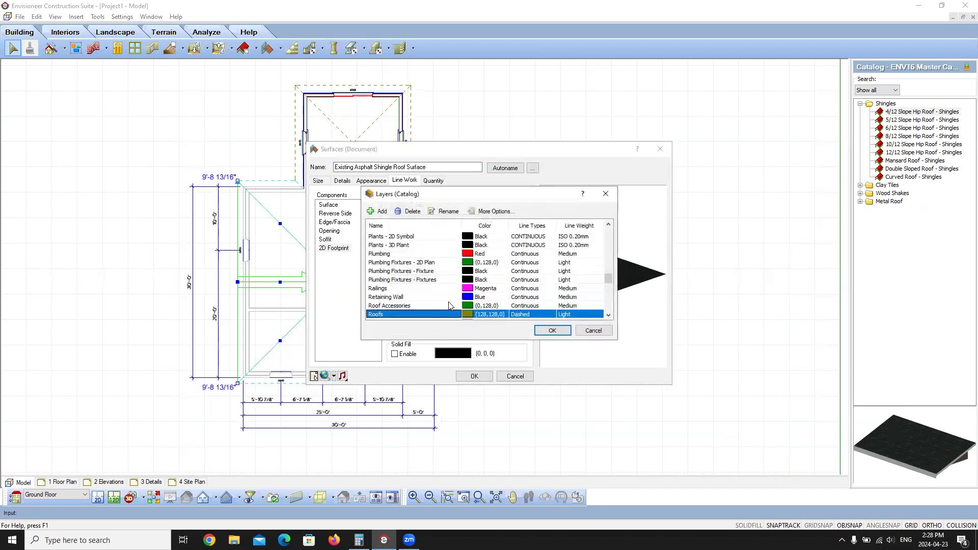
pyautogui.scroll(-2, 451, 306)
pyautogui.click(403, 280)
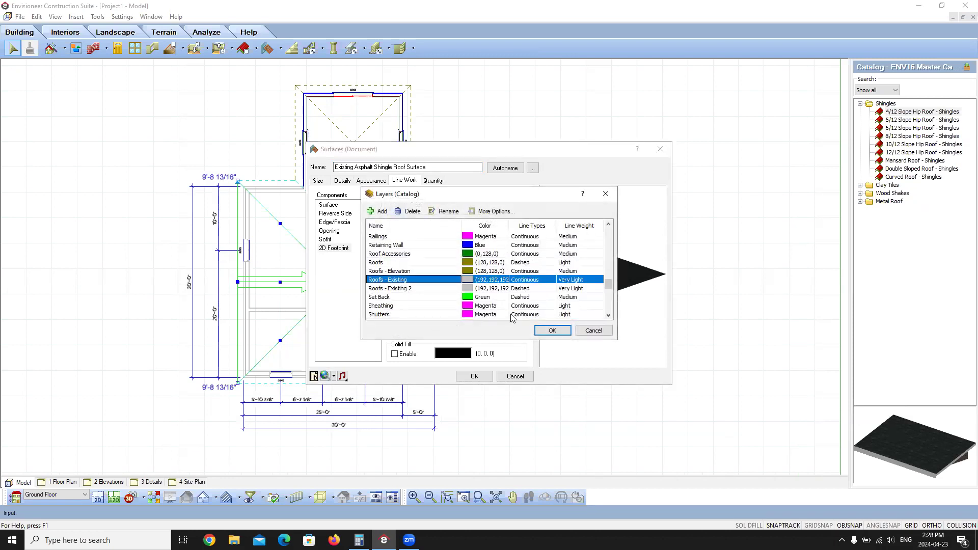
pyautogui.click(552, 331)
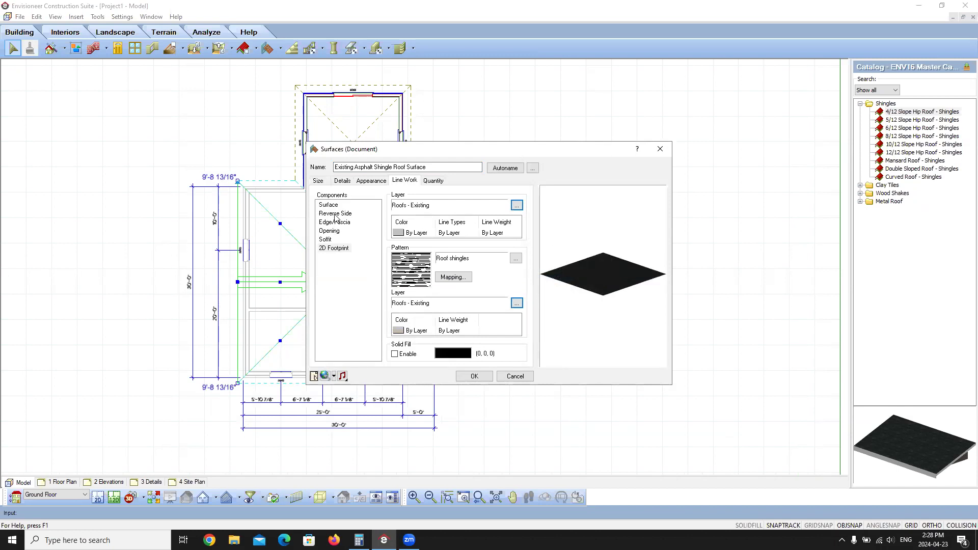
# - Turn off Include in Quantities and Replace with Assemblies for the existing roof surfaces
pyautogui.click(432, 183)
pyautogui.click(399, 300)
pyautogui.click(398, 309)
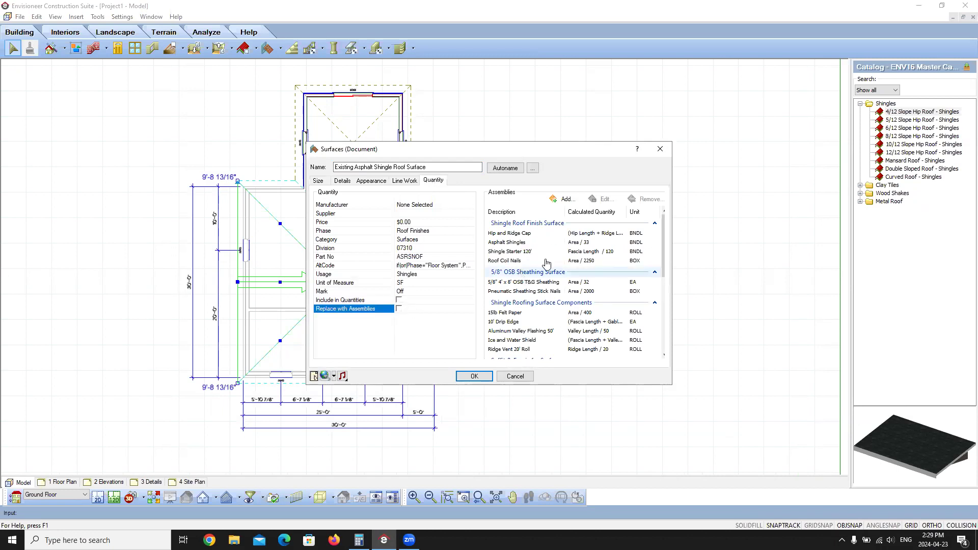
# - Remove every assembly from the existing roof surfaces' quantity settings and apply the surface changes
pyautogui.click(541, 233)
pyautogui.click(656, 198)
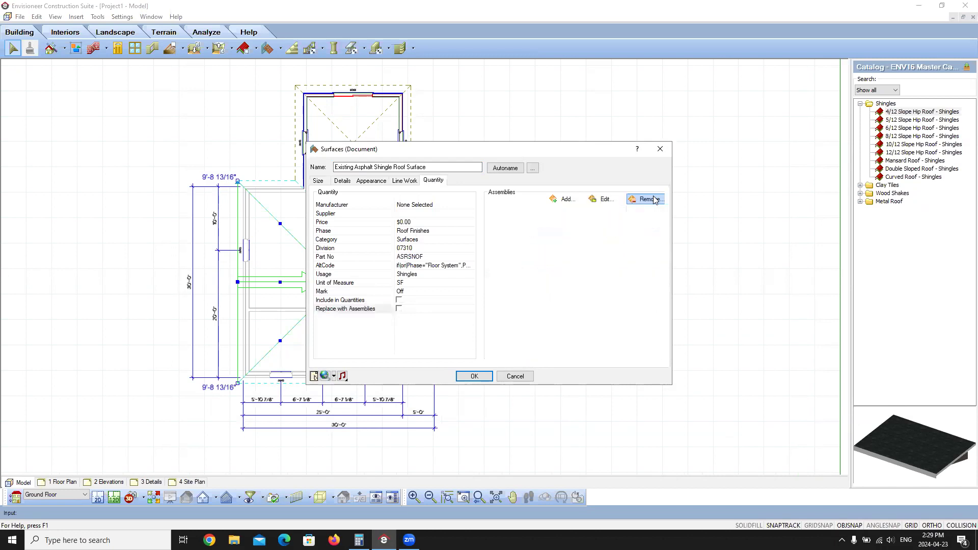
pyautogui.click(646, 203)
pyautogui.click(546, 223)
pyautogui.click(643, 201)
pyautogui.click(544, 223)
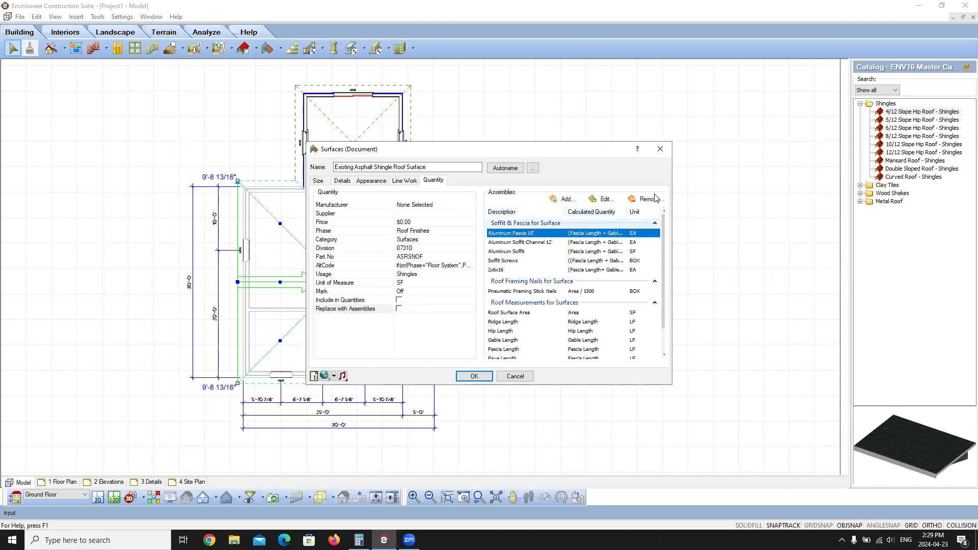
pyautogui.click(642, 200)
pyautogui.click(544, 225)
pyautogui.click(643, 199)
pyautogui.click(611, 223)
pyautogui.click(644, 200)
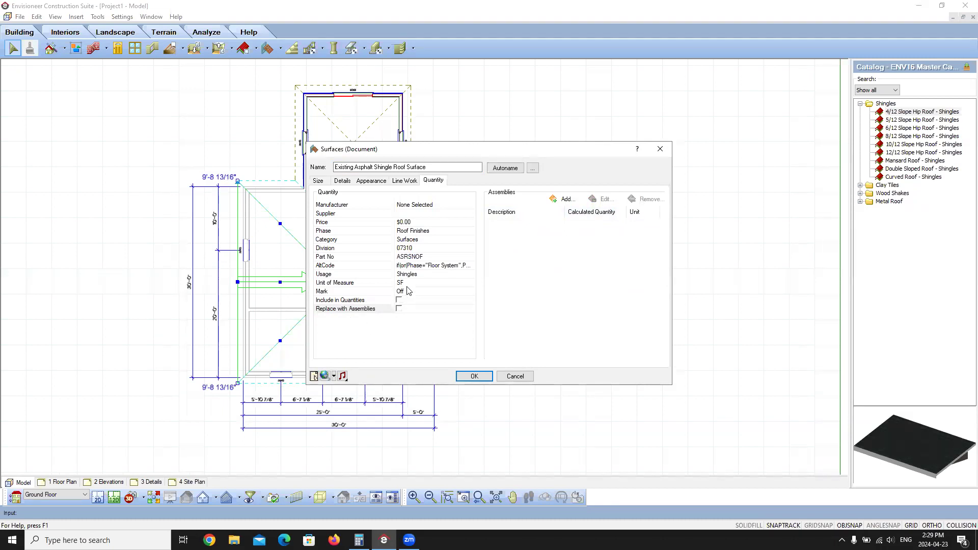
pyautogui.click(473, 377)
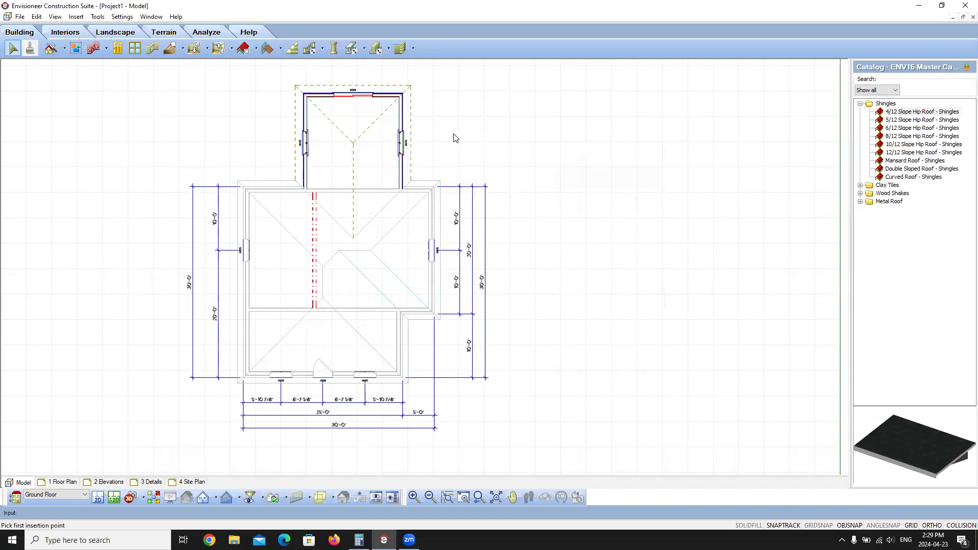
# - Regenerate the automatic exterior dimensions for the house and addition, replacing the existing exterior dimensions
pyautogui.scroll(-1, 431, 178)
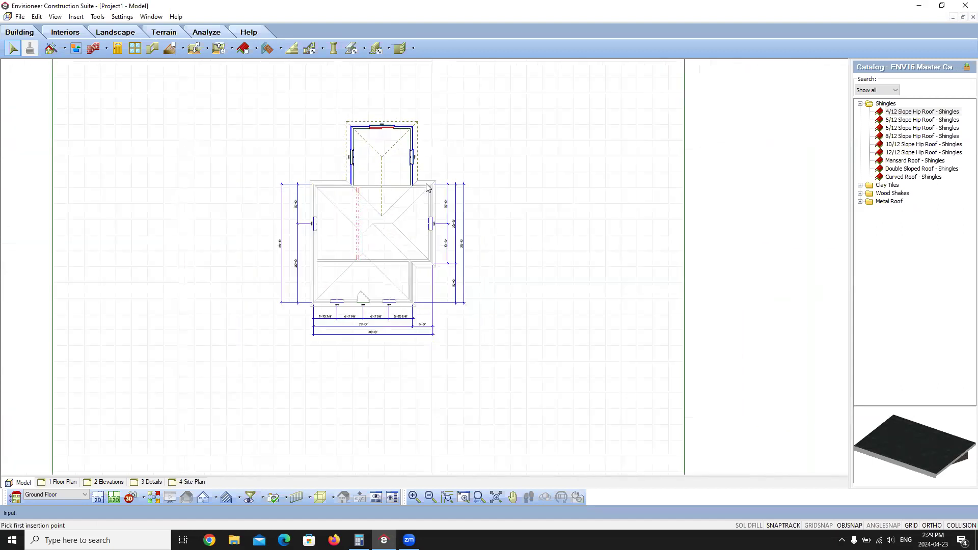
pyautogui.click(97, 16)
pyautogui.moveTo(116, 41)
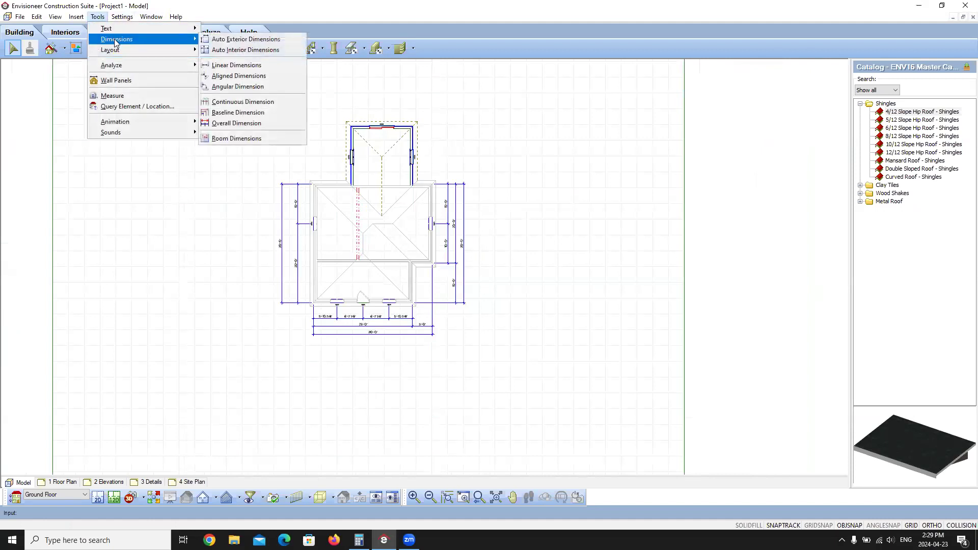
pyautogui.click(240, 40)
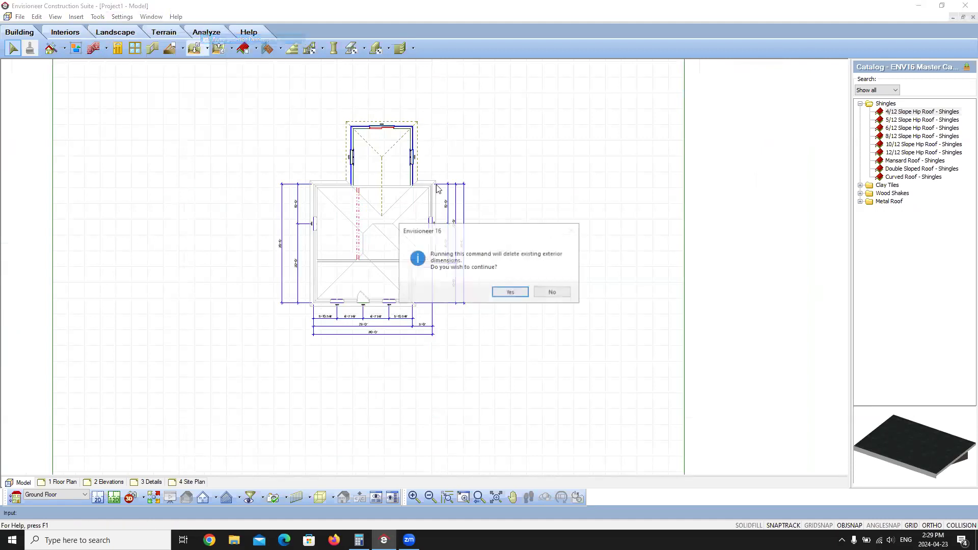
pyautogui.click(510, 294)
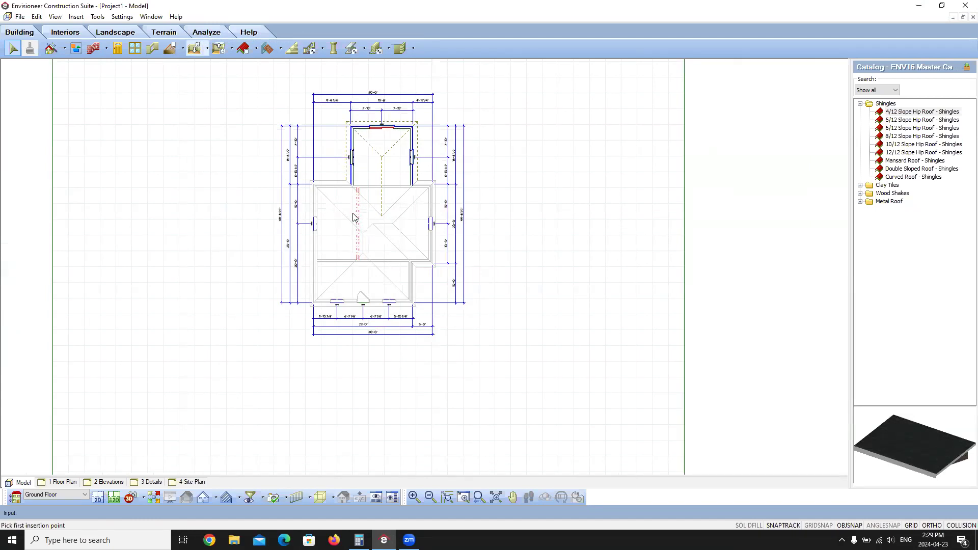
pyautogui.moveTo(428, 202); pyautogui.dragTo(422, 223, button='middle')
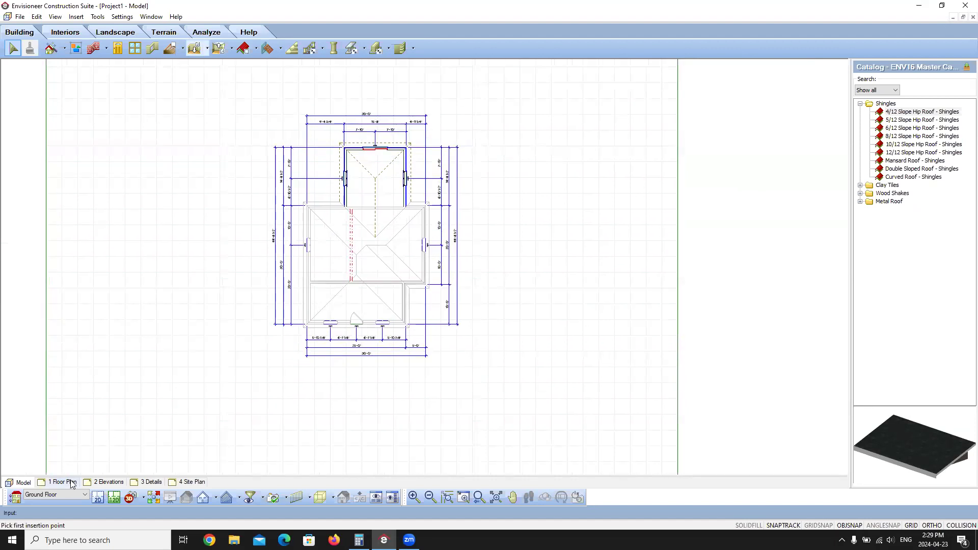
# - On the 1 Floor Plan sheet, start defining a SmartView of the ground floor named New Floor Plan
pyautogui.click(72, 483)
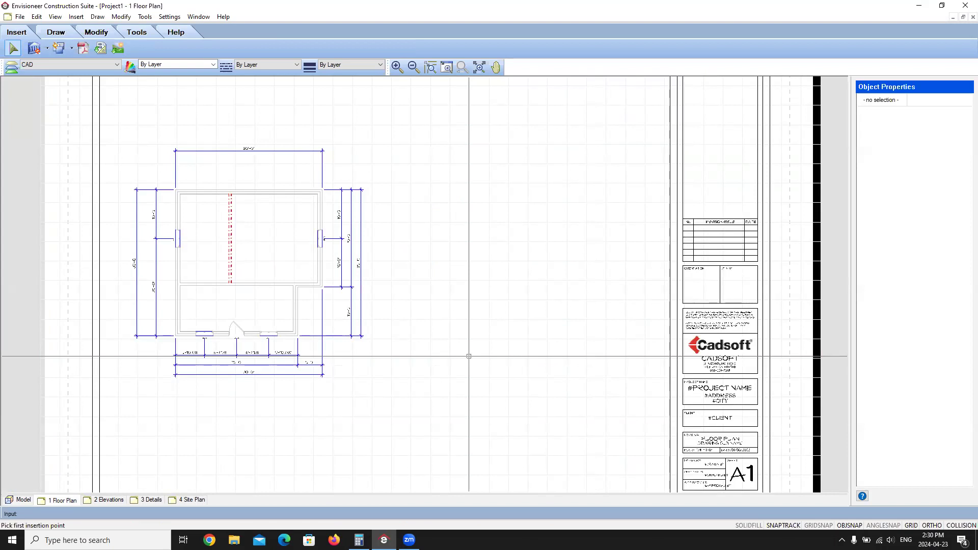
pyautogui.click(48, 49)
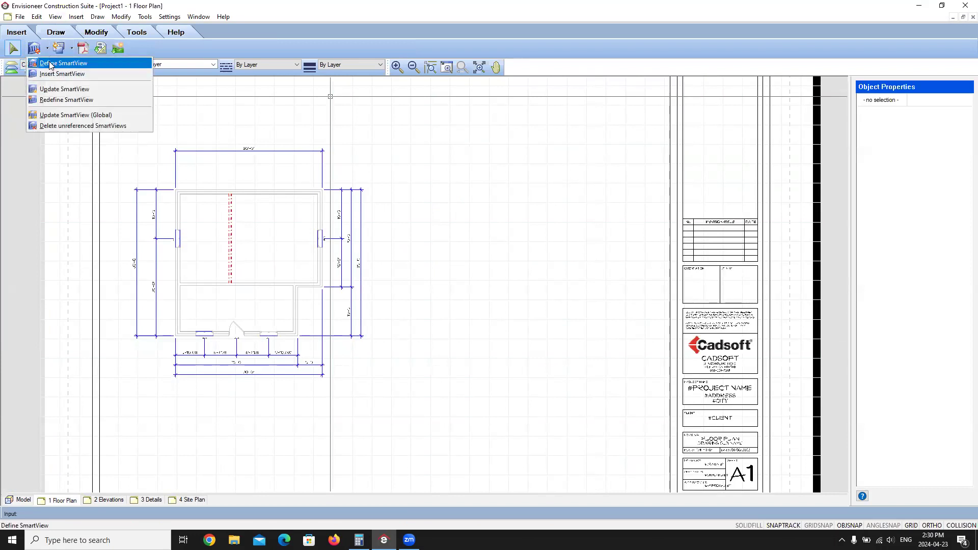
pyautogui.click(51, 63)
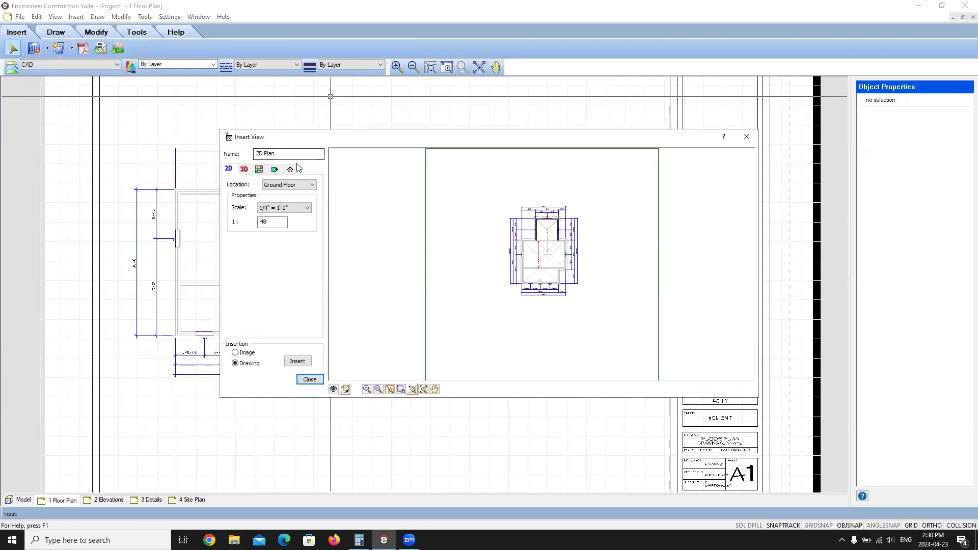
pyautogui.moveTo(278, 154); pyautogui.dragTo(232, 163)
pyautogui.write('r Plan')
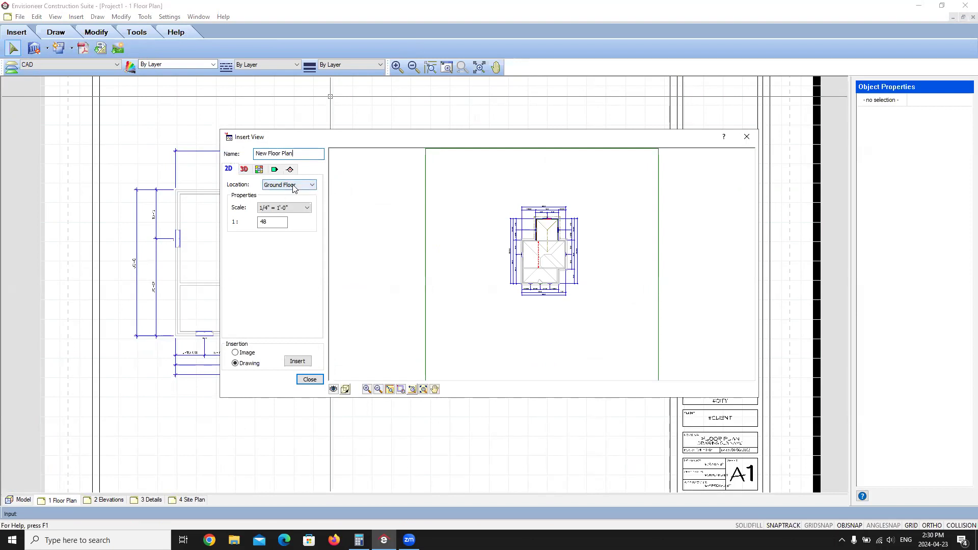
# - Hide the terrain in the New Floor Plan view's display filter
pyautogui.click(333, 389)
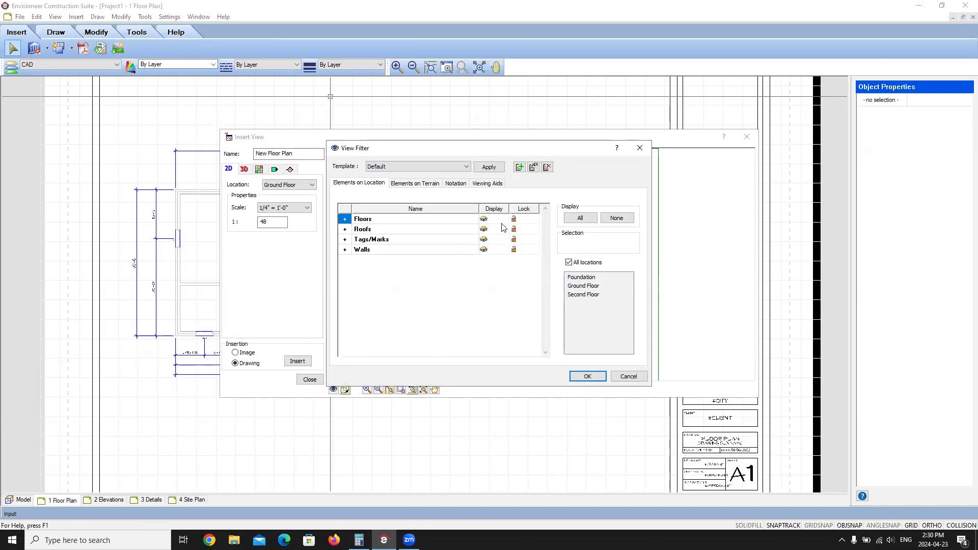
pyautogui.click(415, 185)
pyautogui.click(484, 219)
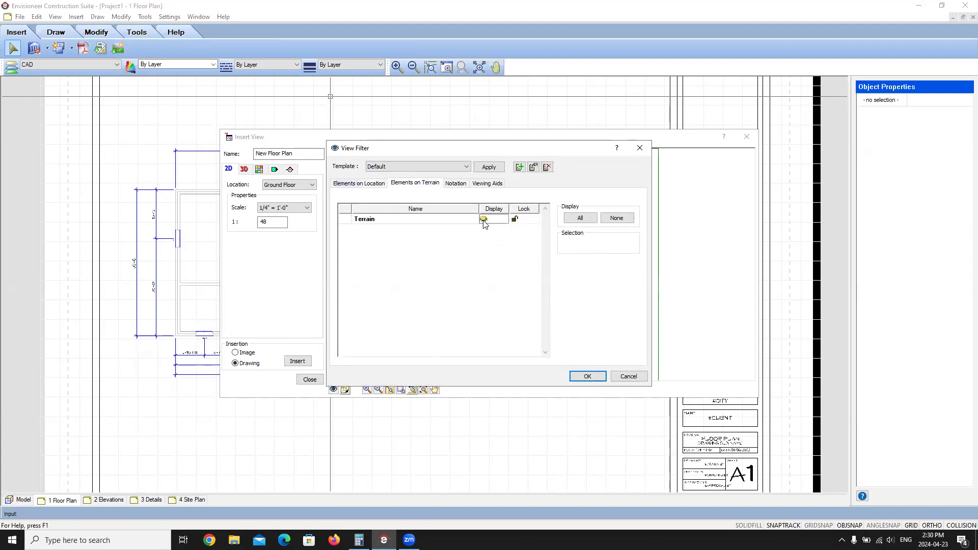
pyautogui.click(353, 184)
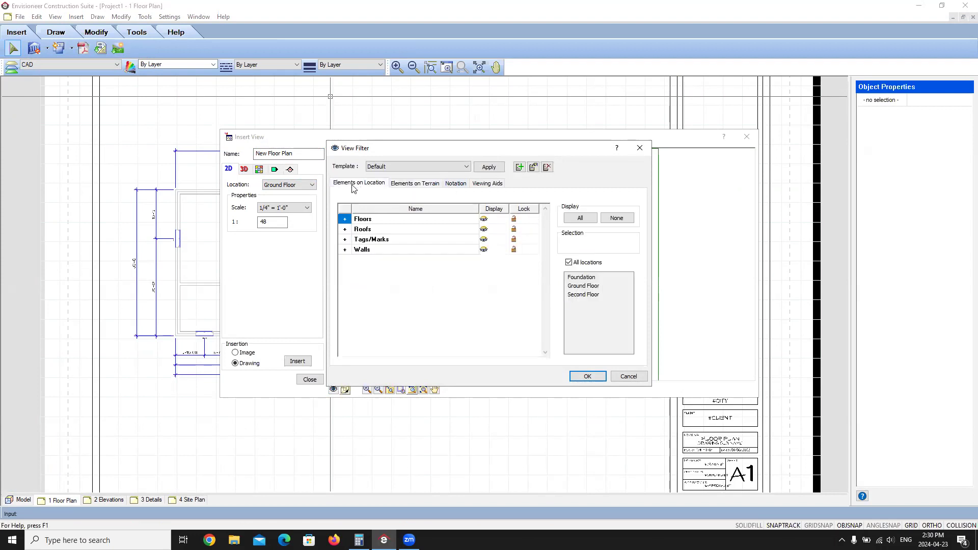
pyautogui.click(587, 377)
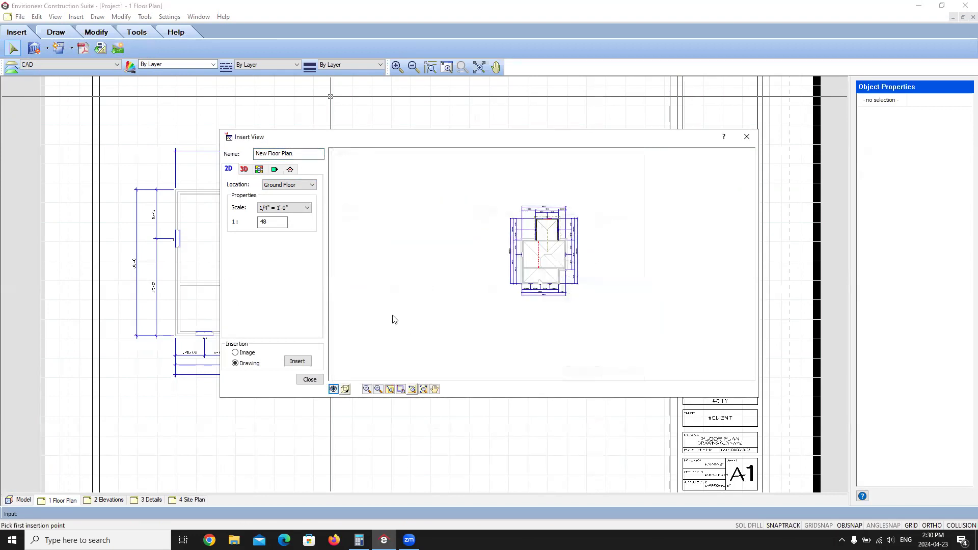
# - Insert the New Floor Plan view as a drawing and place it on the sheet beside the existing floor plan
pyautogui.scroll(2, 559, 206)
pyautogui.scroll(2, 541, 258)
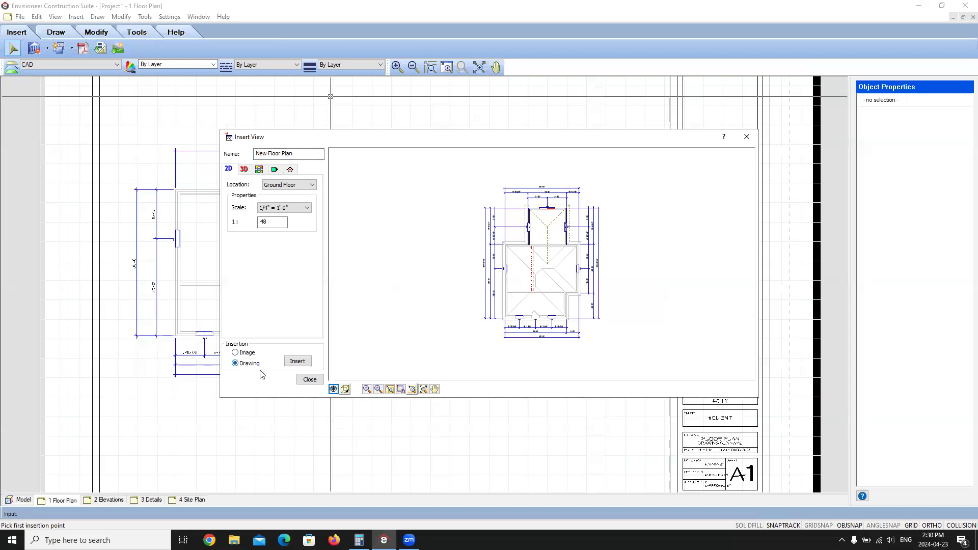
pyautogui.click(298, 362)
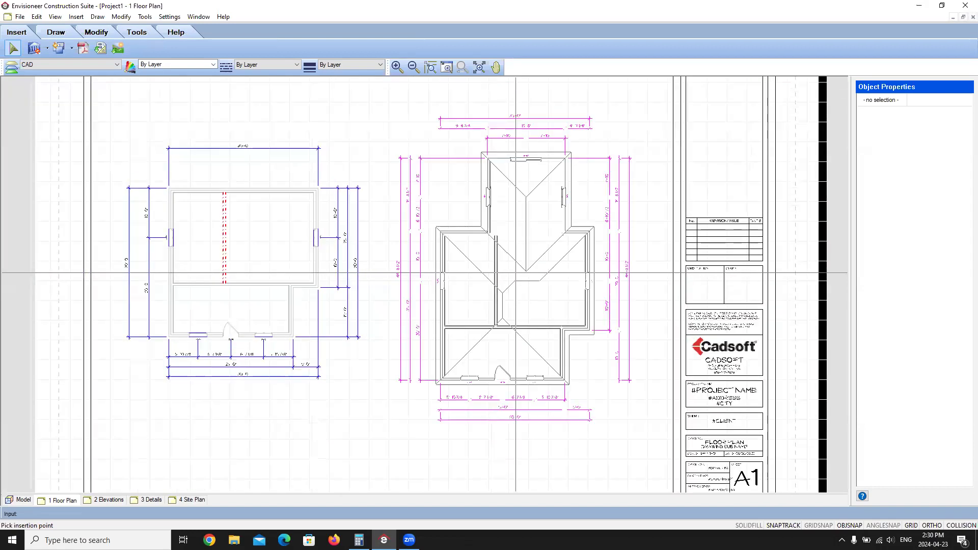
pyautogui.scroll(-1, 515, 274)
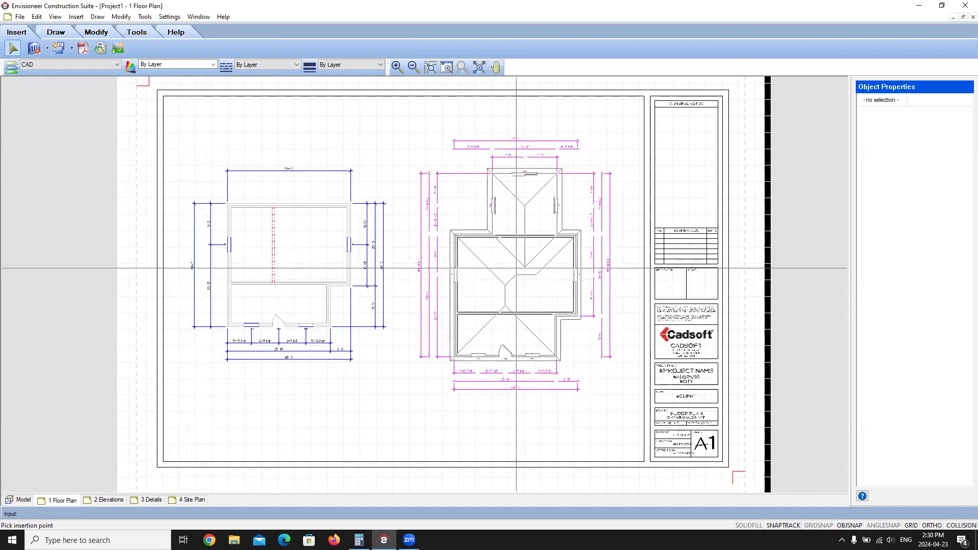
pyautogui.click(510, 278)
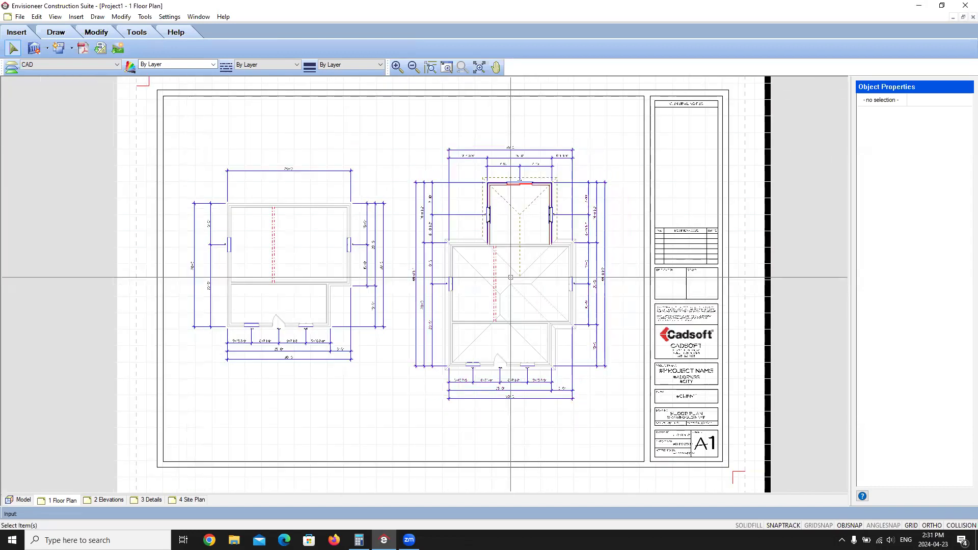
# - Move the existing floor plan view down the sheet to roughly line up with the base of the new floor plan
pyautogui.click(291, 273)
pyautogui.moveTo(292, 272); pyautogui.dragTo(295, 308)
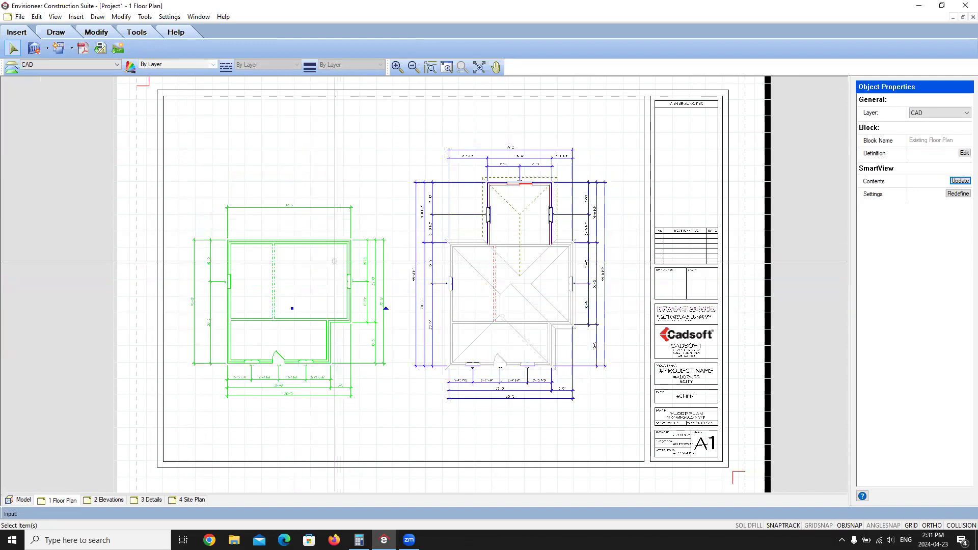
pyautogui.press('Escape')
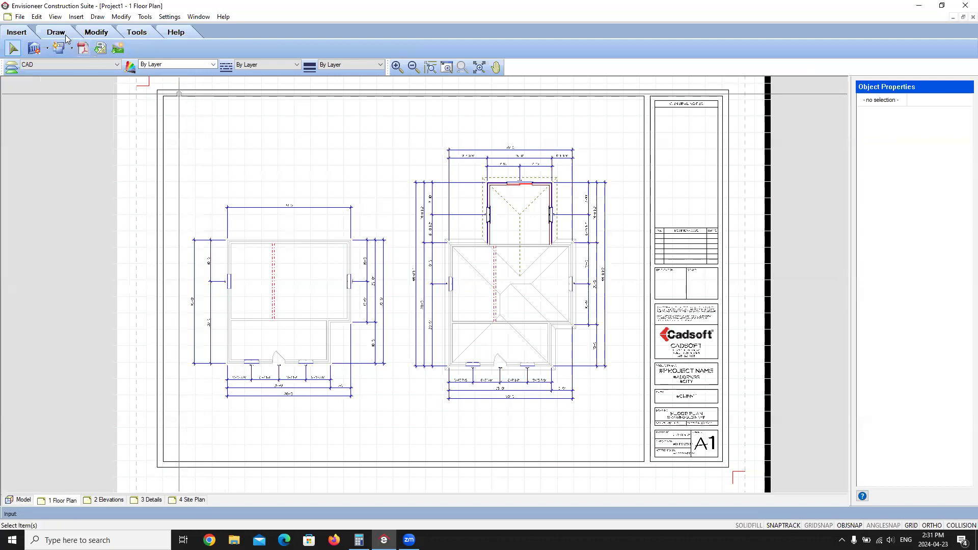
# - Add the text EXISTING FLOOR PLAN in the Headings style below the existing floor plan view
pyautogui.click(138, 32)
pyautogui.click(39, 55)
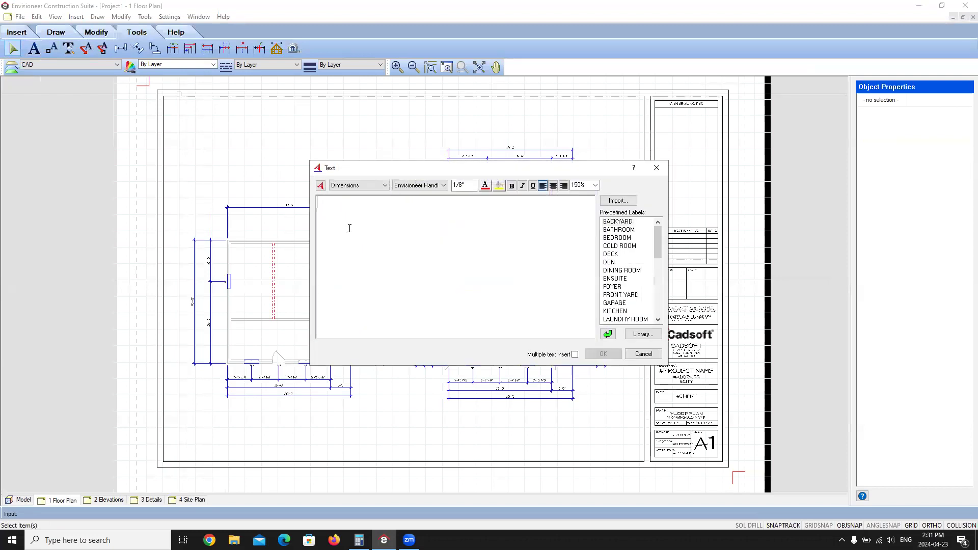
pyautogui.click(384, 186)
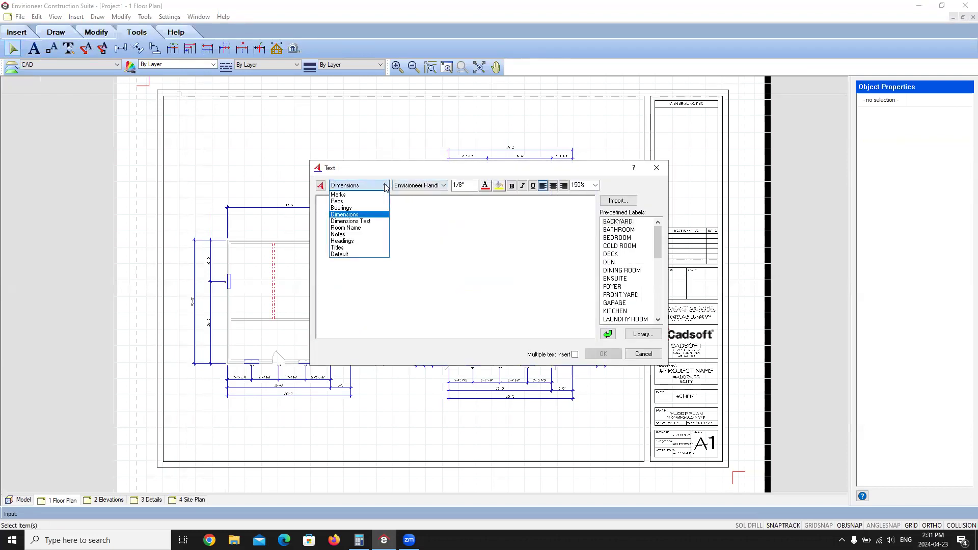
pyautogui.click(349, 240)
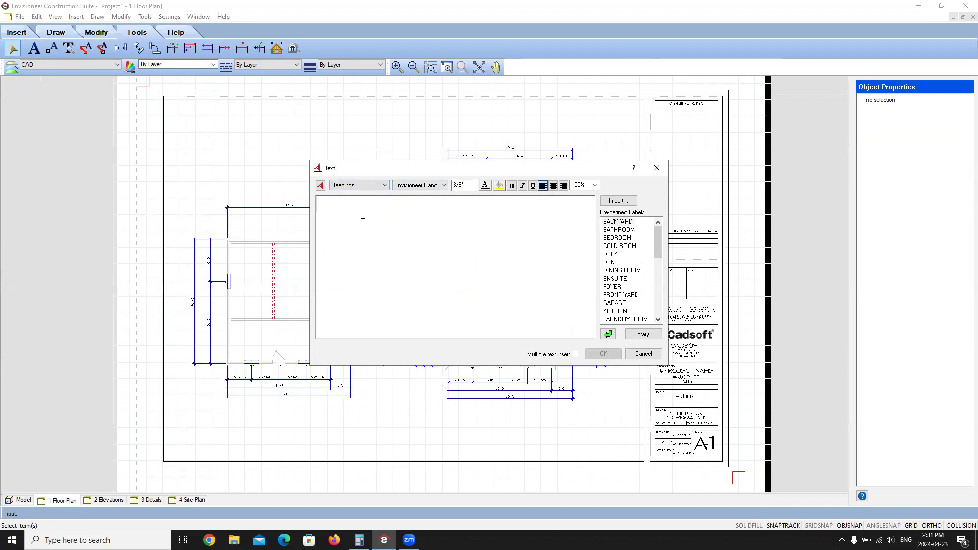
pyautogui.write('EXISTING')
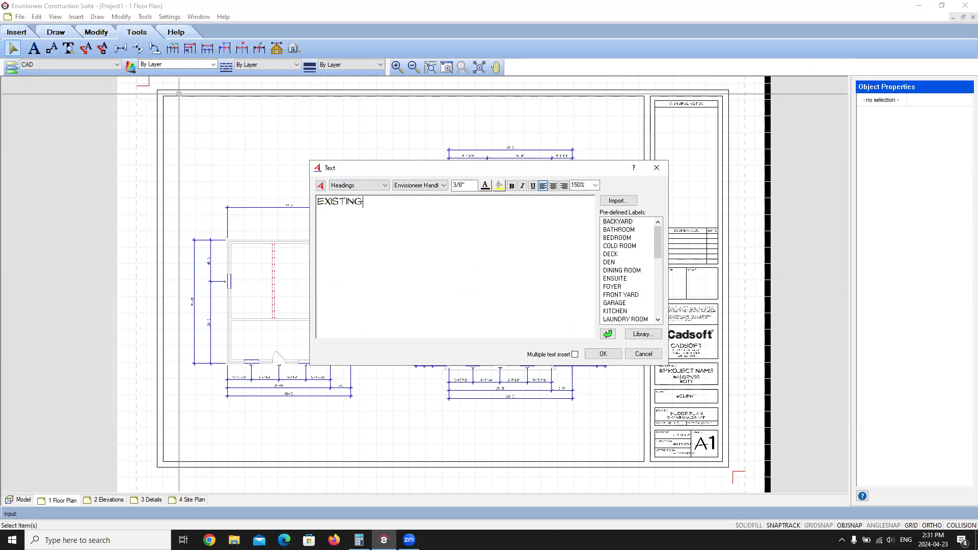
pyautogui.write(' FLOOR PLAN')
pyautogui.click(601, 355)
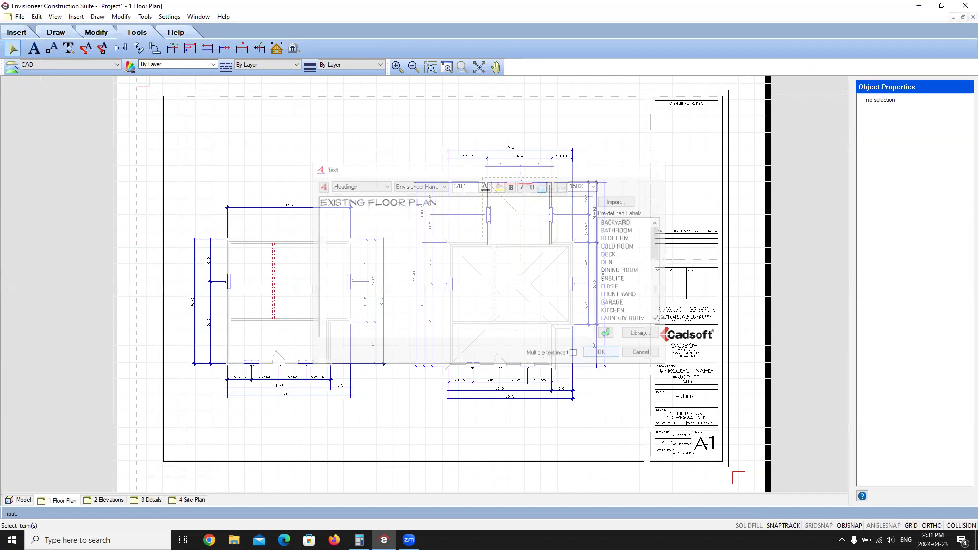
pyautogui.click(194, 420)
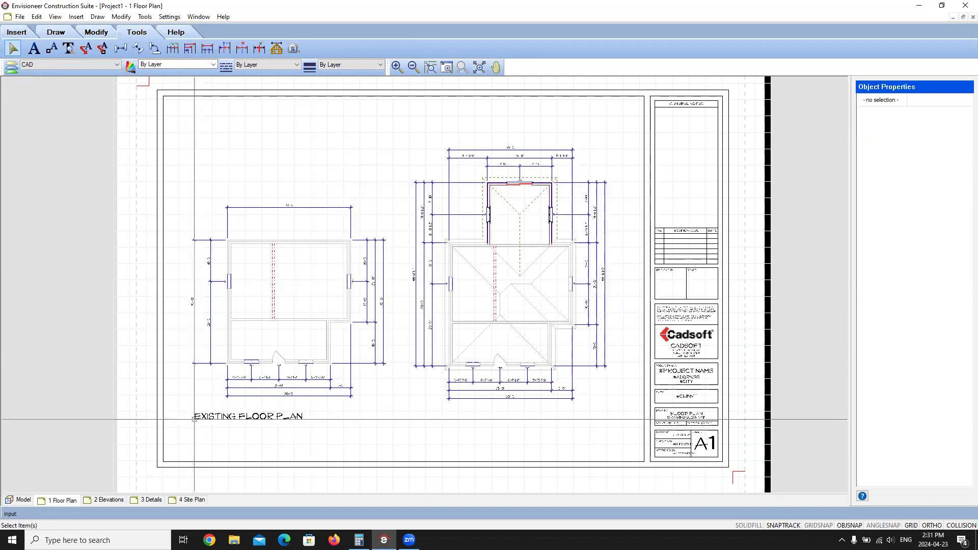
# - Copy the EXISTING FLOOR PLAN heading to below the new floor plan, using the outer dimension corners of both plans as reference points
pyautogui.click(273, 419)
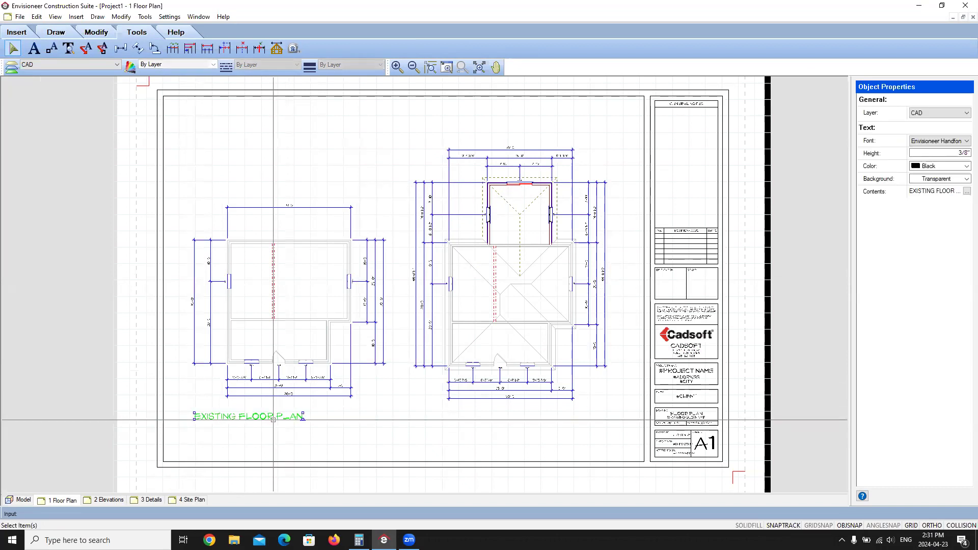
pyautogui.rightClick(273, 418)
pyautogui.click(303, 261)
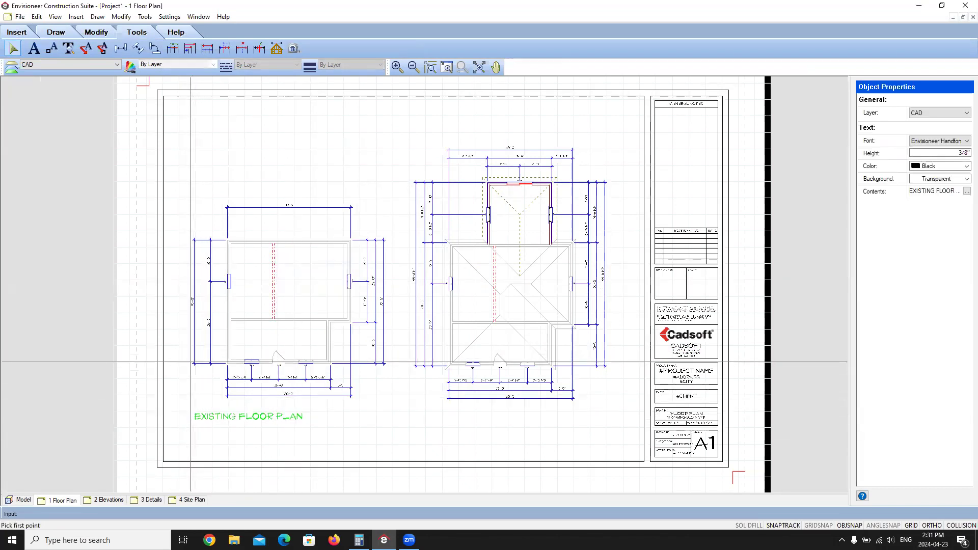
pyautogui.click(193, 363)
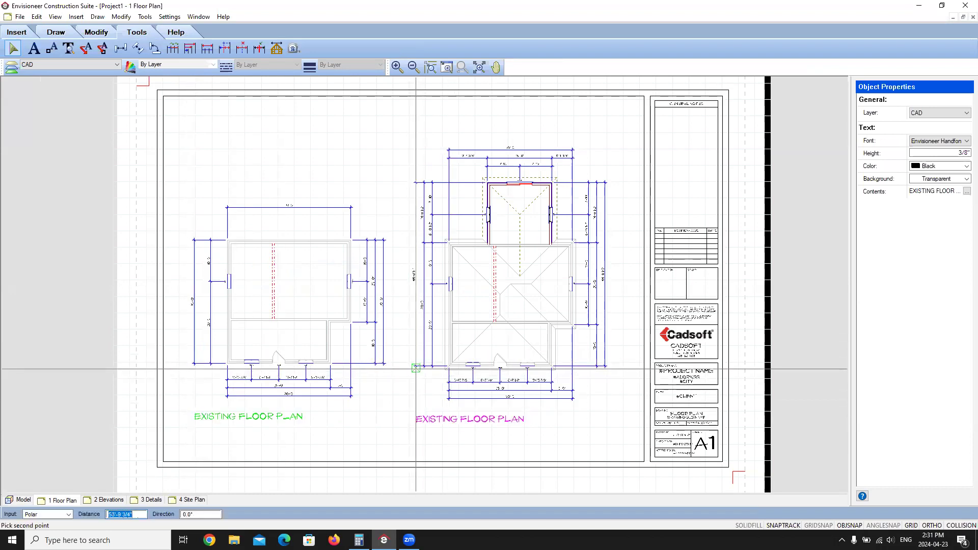
pyautogui.press('Escape')
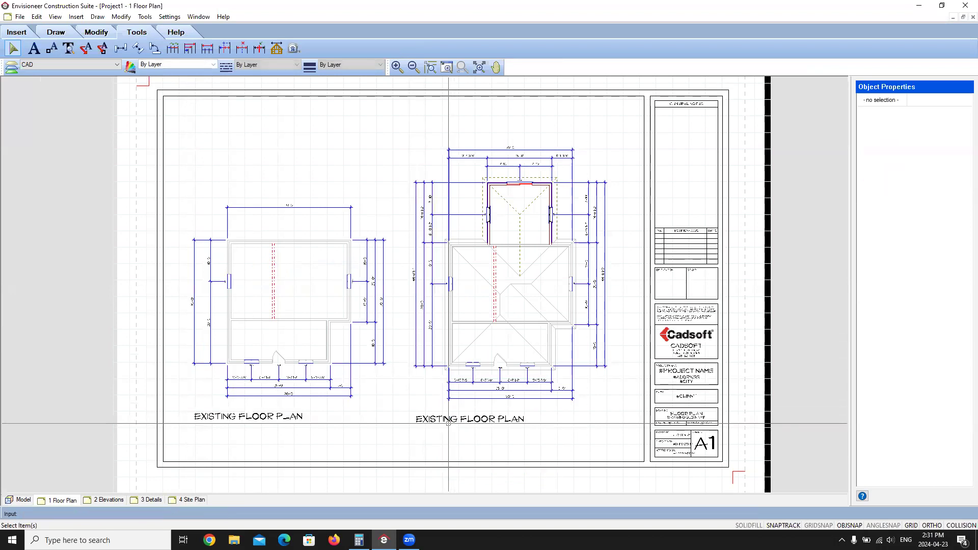
# - Change the copied heading below the new floor plan to PROPOSED FLOOR PLAN
pyautogui.doubleClick(450, 420)
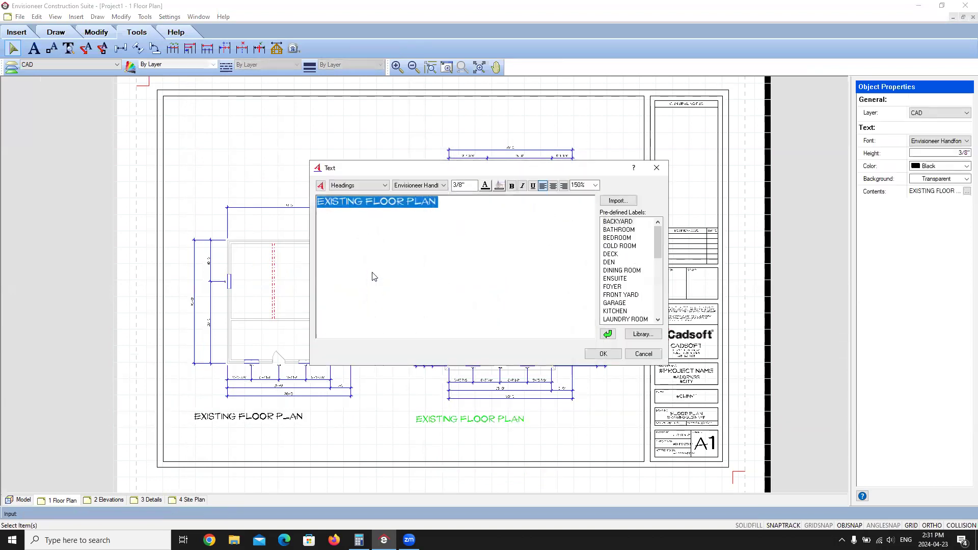
pyautogui.click(361, 203)
pyautogui.press('BackSpace')
pyautogui.press('BackSpace')
pyautogui.press('BackSpace')
pyautogui.press('BackSpace')
pyautogui.press('BackSpace')
pyautogui.press('BackSpace')
pyautogui.press('BackSpace')
pyautogui.press('BackSpace')
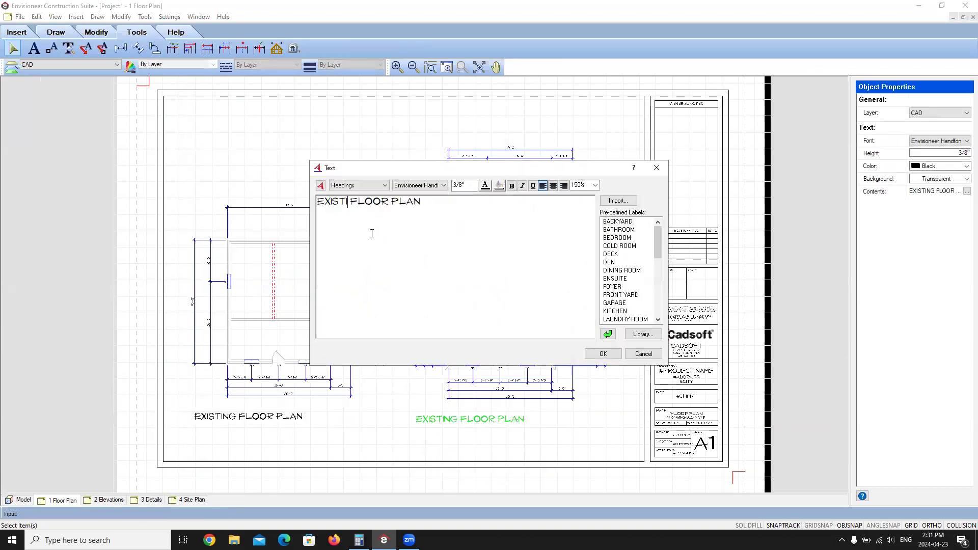
pyautogui.write('PROPOSED')
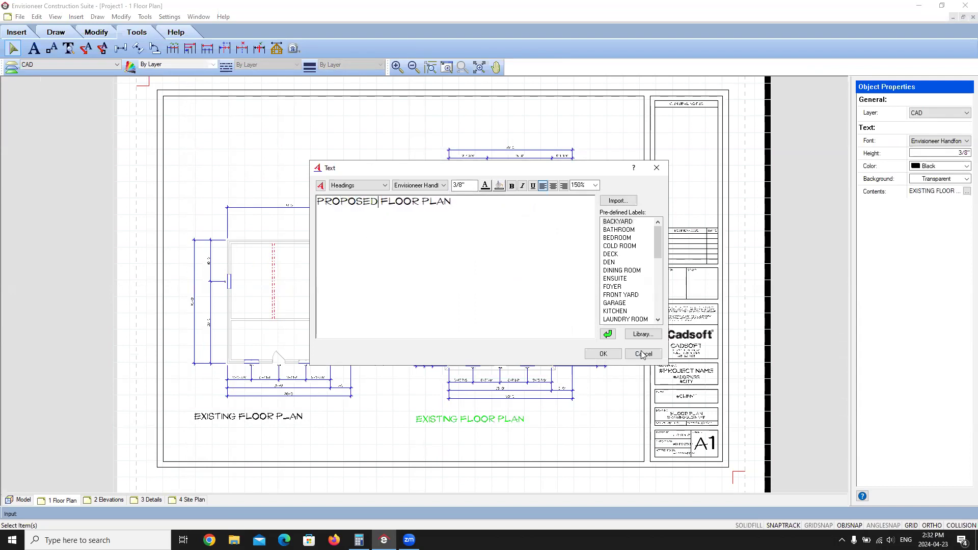
pyautogui.click(603, 354)
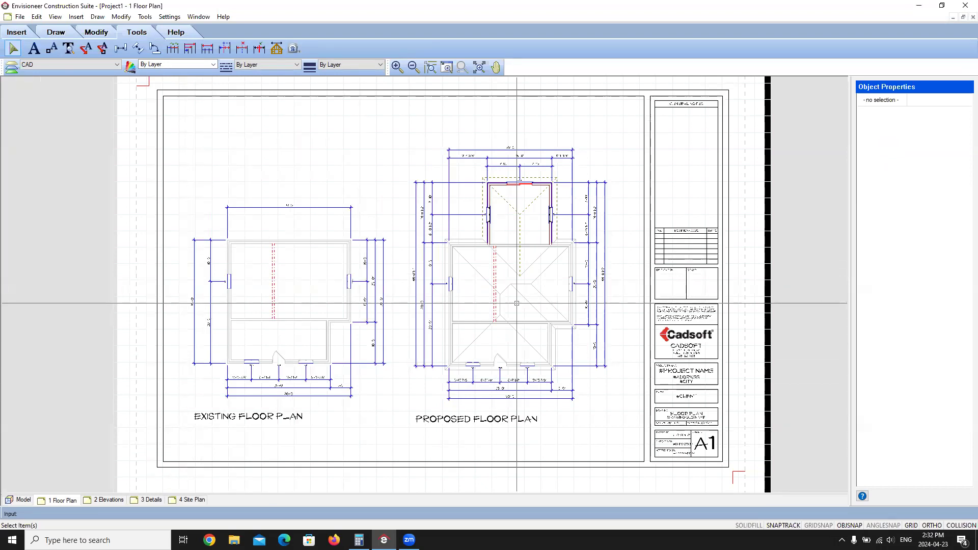
# - Generate a project estimate from the model and apply the Quote Generator template to the quantity report
pyautogui.click(19, 503)
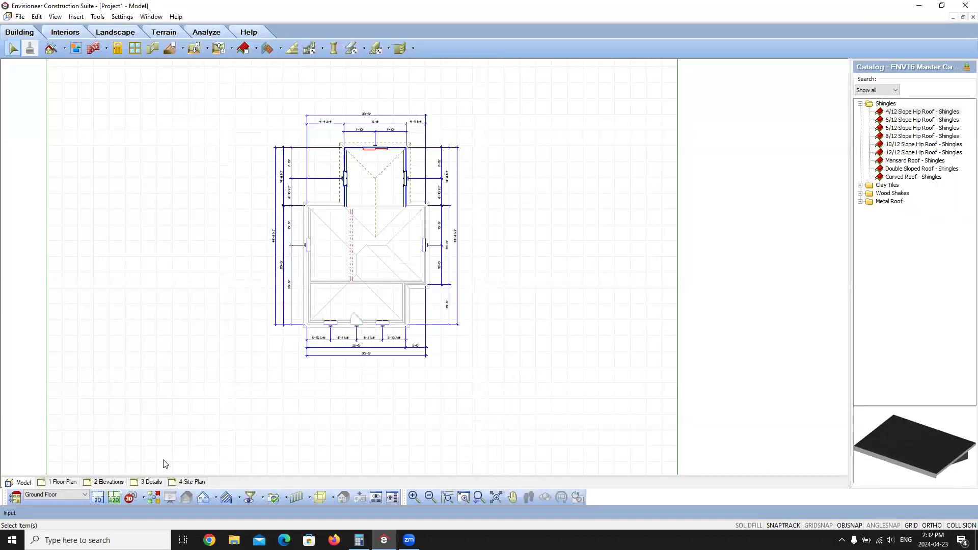
pyautogui.click(97, 17)
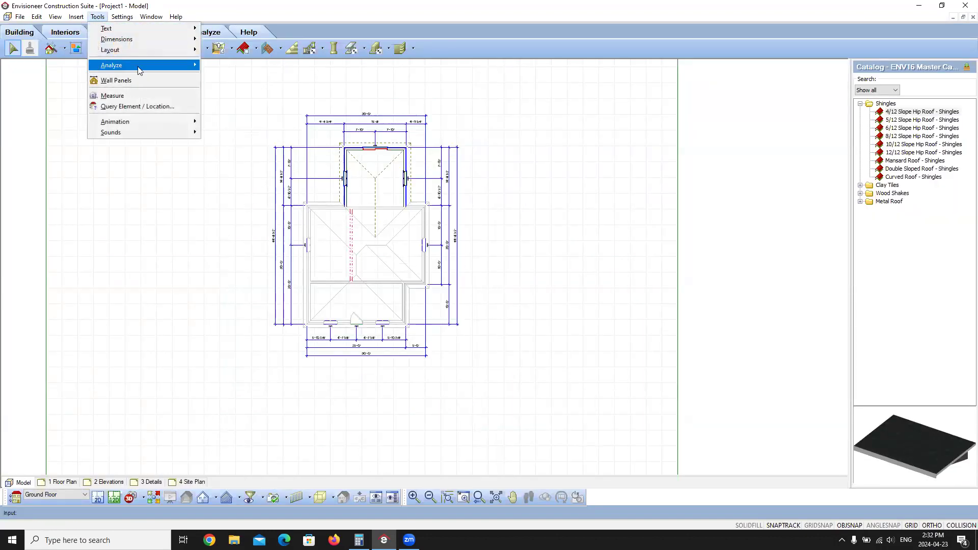
pyautogui.moveTo(139, 65)
pyautogui.click(244, 81)
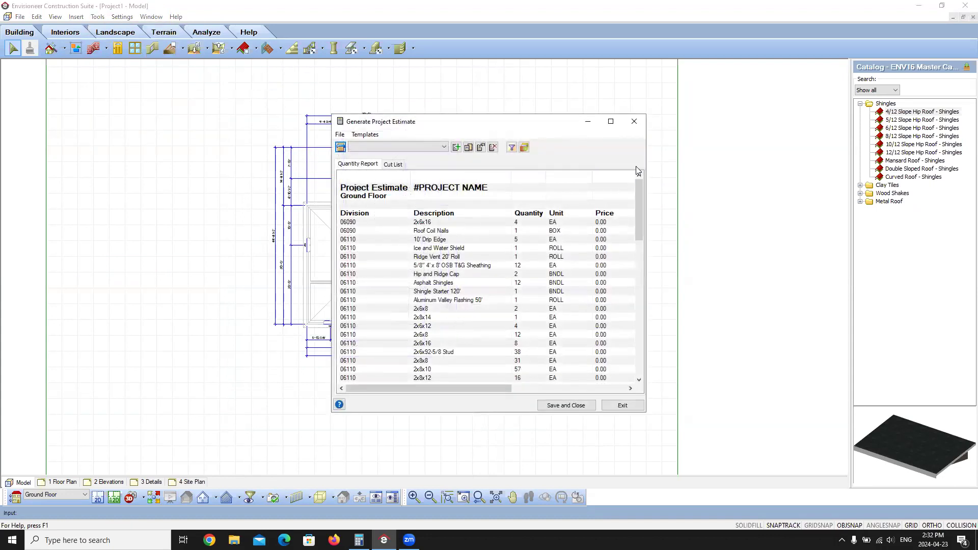
pyautogui.moveTo(636, 192); pyautogui.dragTo(677, 179)
pyautogui.click(444, 147)
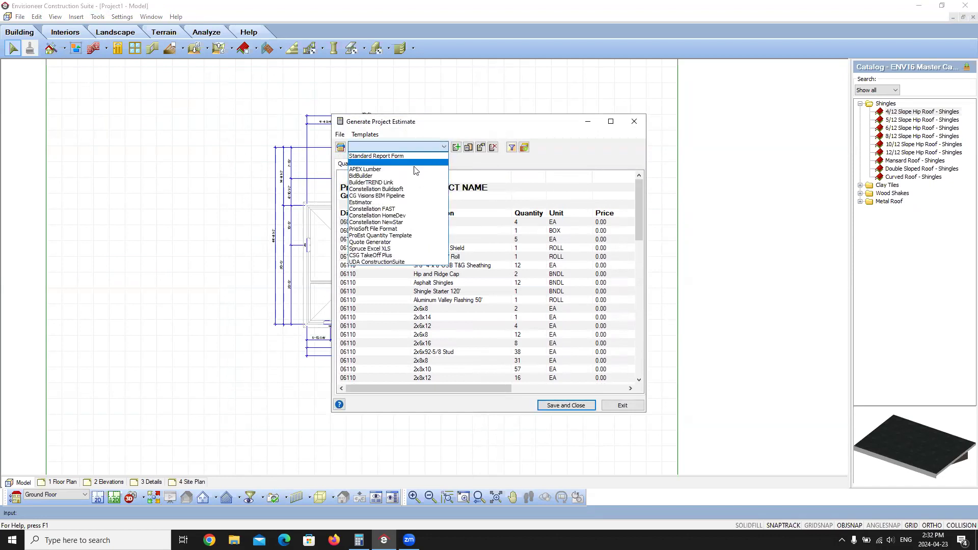
pyautogui.click(371, 243)
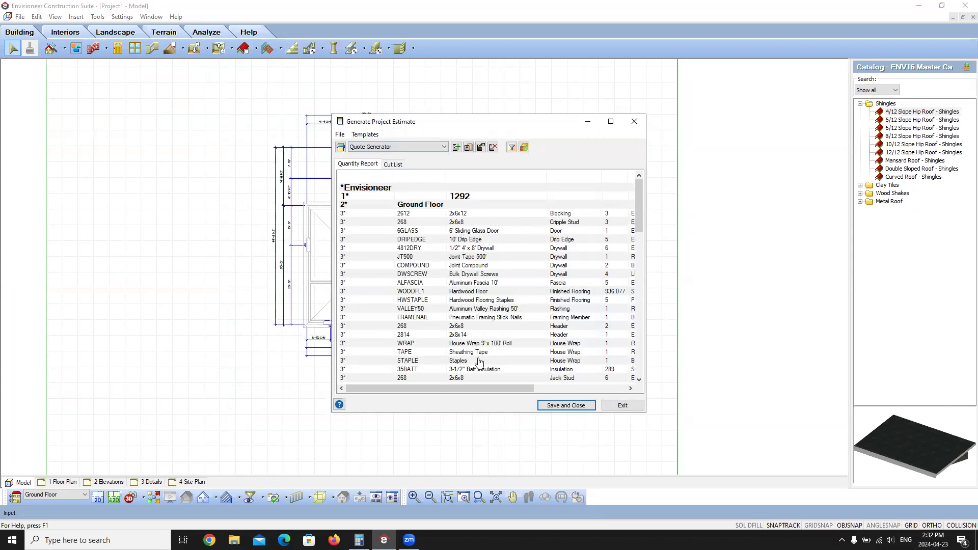
# - Enlarge the quantity report, narrow its description column, review the listed materials from start to end, and close the estimate
pyautogui.click(611, 122)
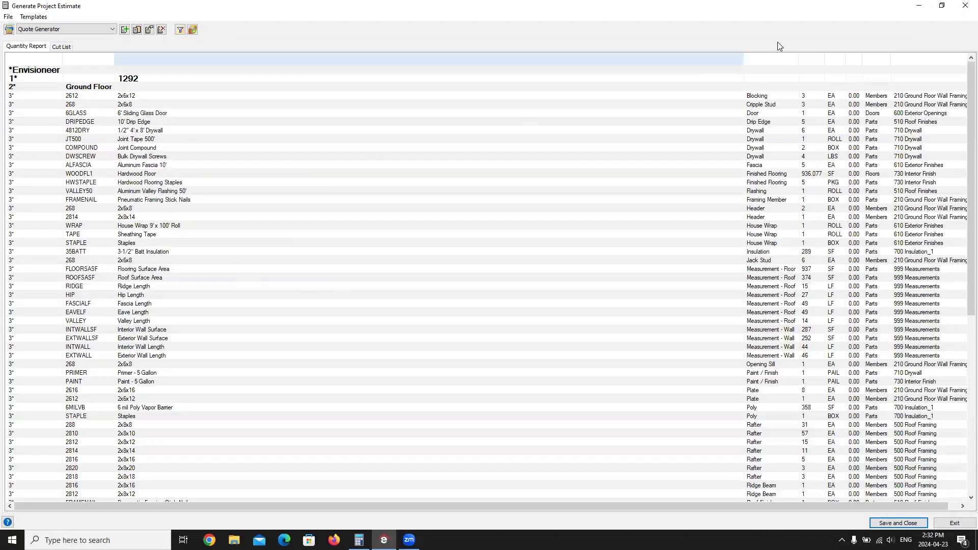
pyautogui.moveTo(742, 58); pyautogui.dragTo(377, 103)
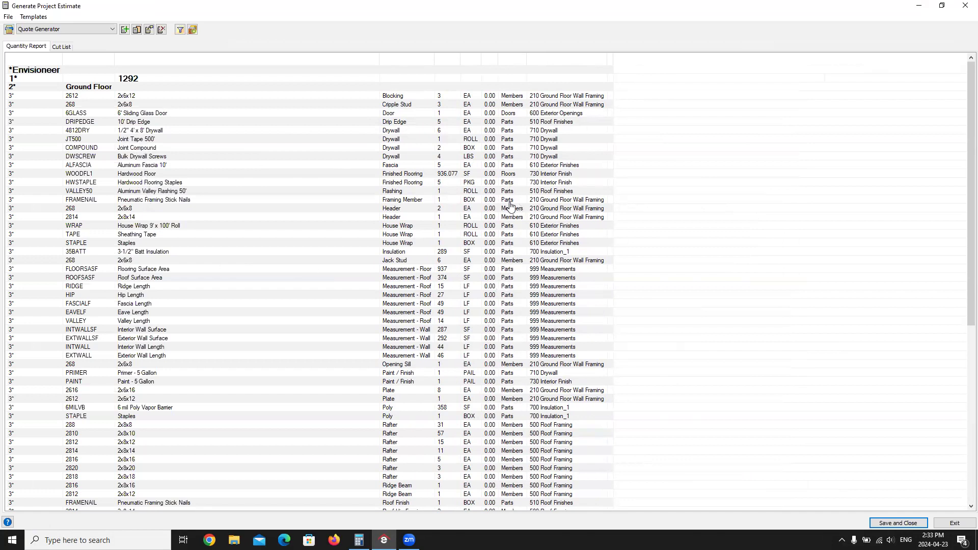
pyautogui.scroll(-4, 519, 230)
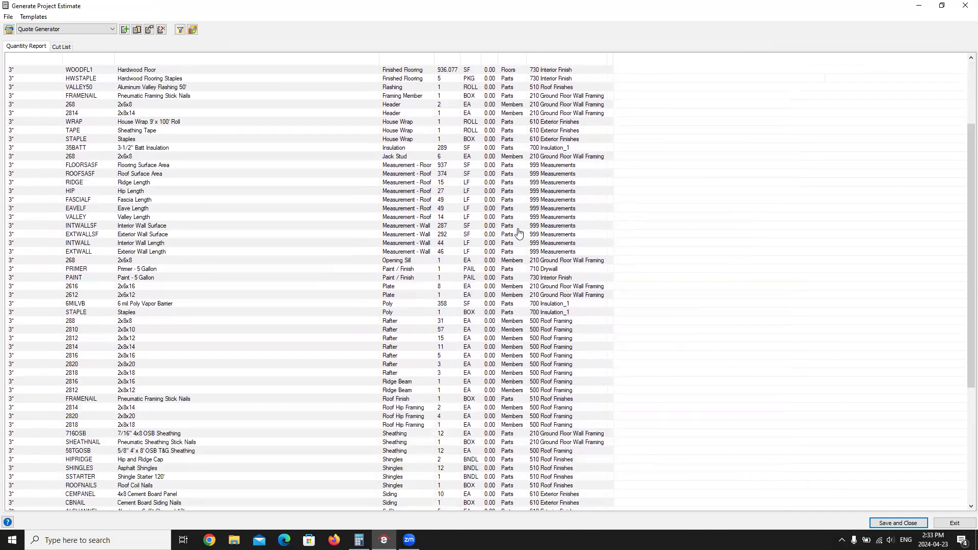
pyautogui.scroll(-7, 519, 234)
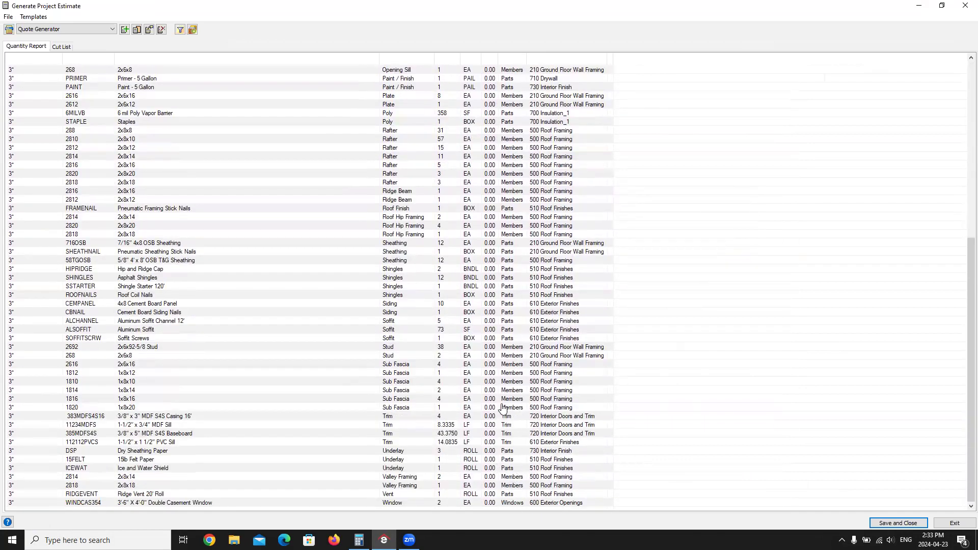
pyautogui.scroll(1, 503, 407)
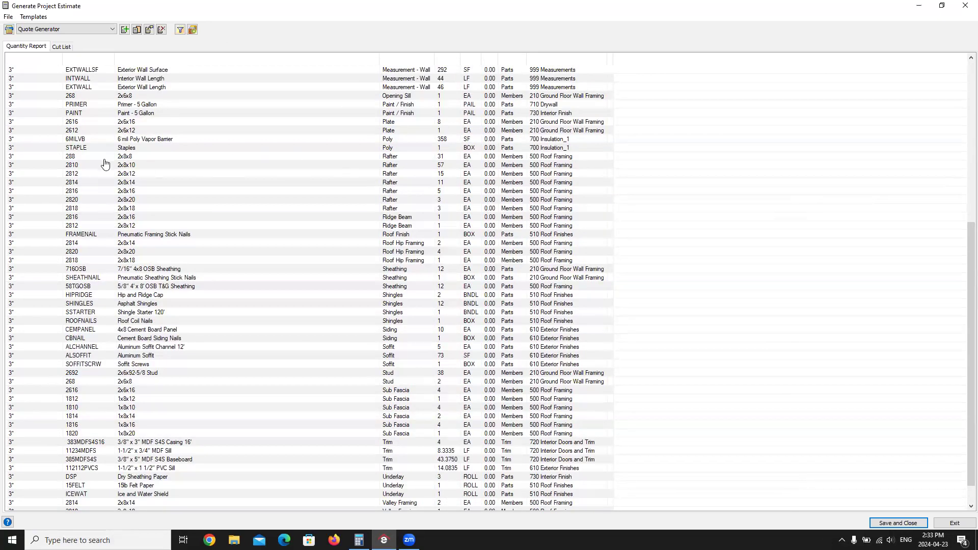
pyautogui.scroll(10, 330, 281)
pyautogui.click(965, 5)
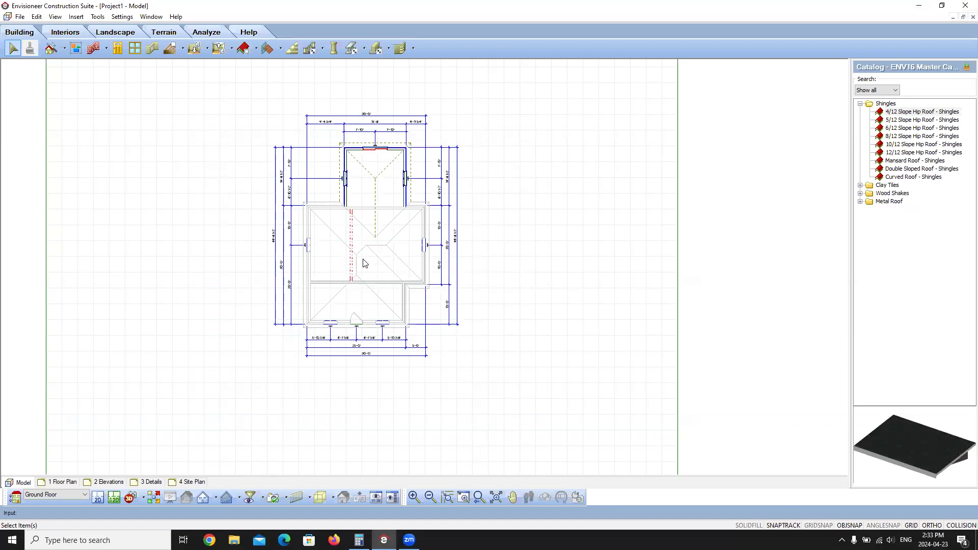
# - Place a new camera inside the house aimed through the demolish wall and inspect the room and plan in the Camera1 and 2D views
pyautogui.click(143, 498)
pyautogui.click(153, 499)
pyautogui.click(413, 234)
pyautogui.click(358, 253)
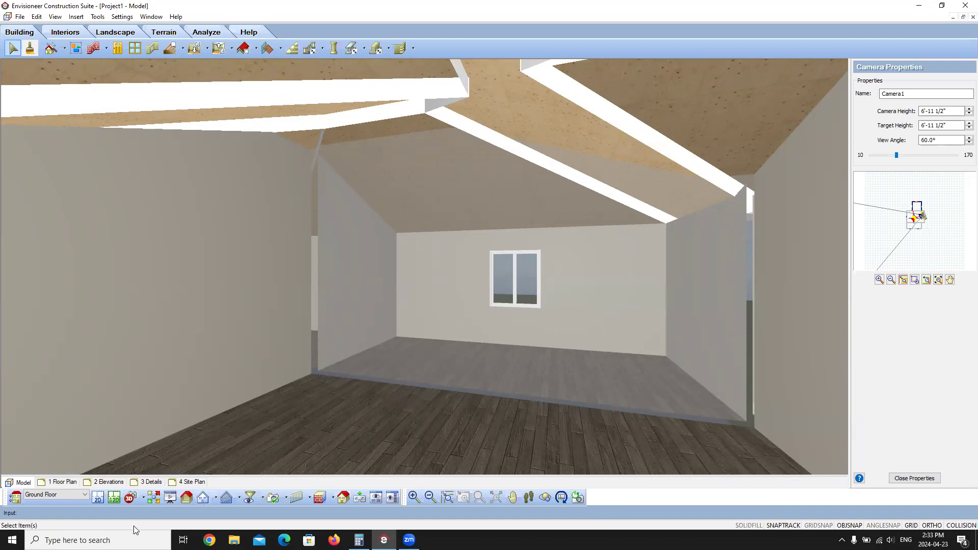
pyautogui.click(97, 497)
pyautogui.scroll(4, 370, 210)
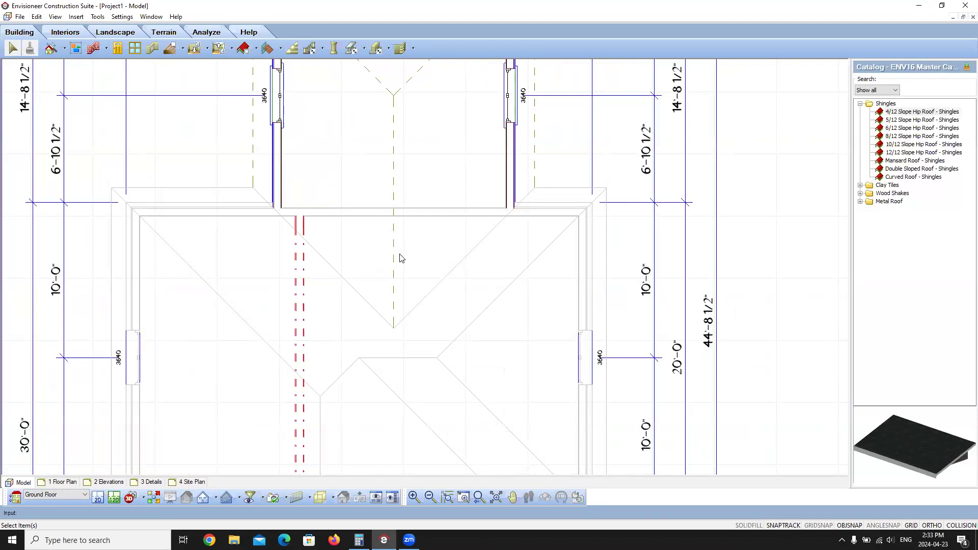
pyautogui.scroll(-3, 405, 241)
pyautogui.scroll(1, 413, 241)
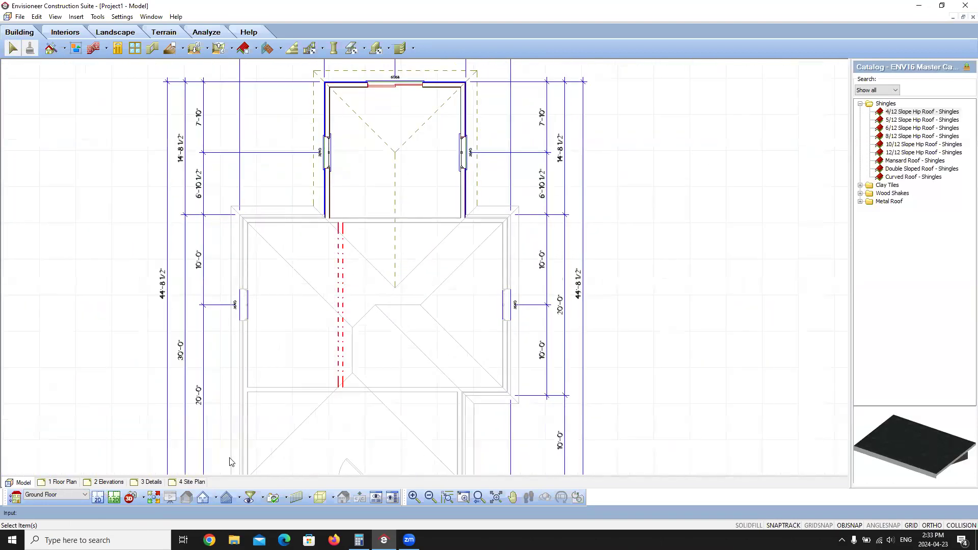
pyautogui.click(144, 498)
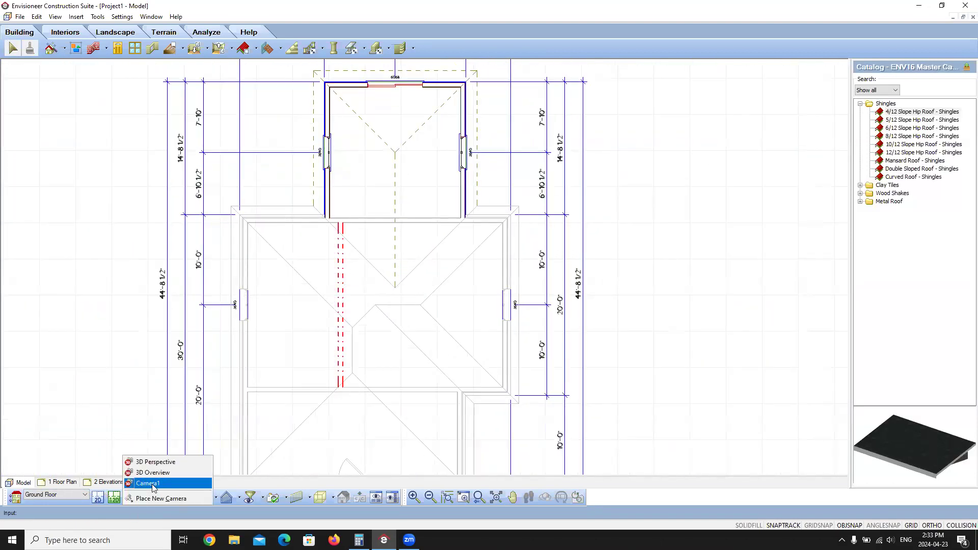
pyautogui.click(148, 483)
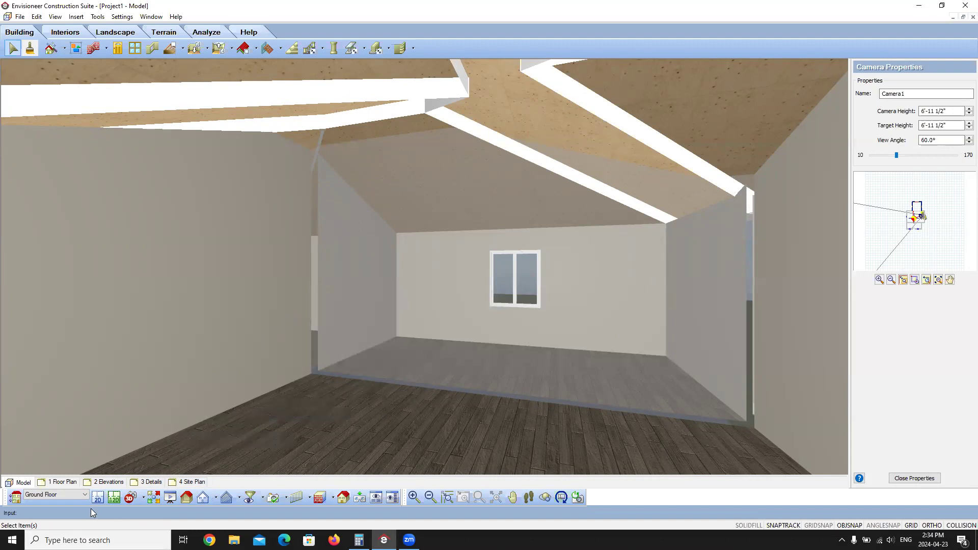
# - Pull both ends of the demolish wall back slightly from the existing walls in the 2D plan and check the fit in the Camera1 view
pyautogui.click(98, 498)
pyautogui.scroll(4, 346, 239)
pyautogui.click(339, 247)
pyautogui.scroll(3, 315, 186)
pyautogui.scroll(-3, 342, 213)
pyautogui.moveTo(321, 192); pyautogui.dragTo(301, 206)
pyautogui.scroll(-4, 333, 203)
pyautogui.scroll(5, 340, 333)
pyautogui.moveTo(321, 319); pyautogui.dragTo(336, 292)
pyautogui.scroll(-4, 273, 390)
pyautogui.click(332, 326)
pyautogui.click(143, 498)
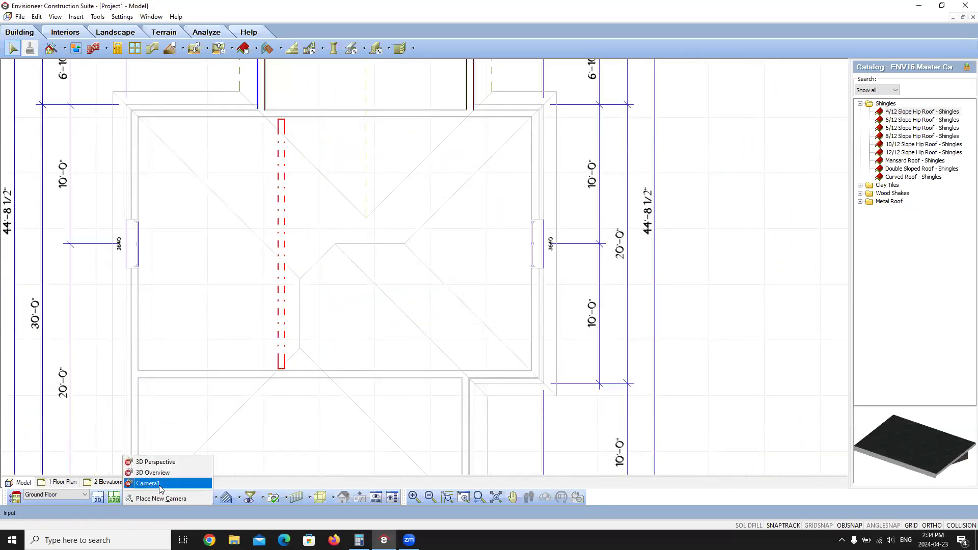
pyautogui.click(153, 480)
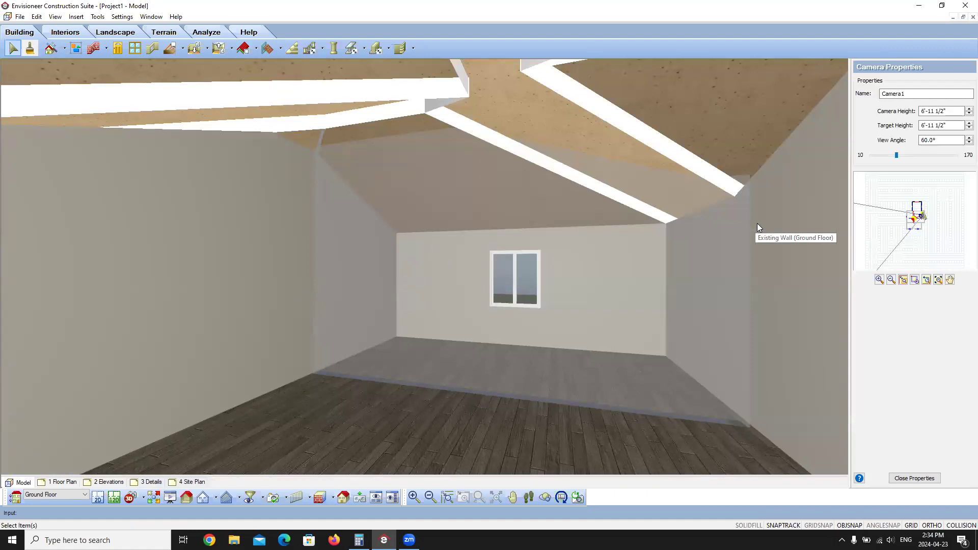
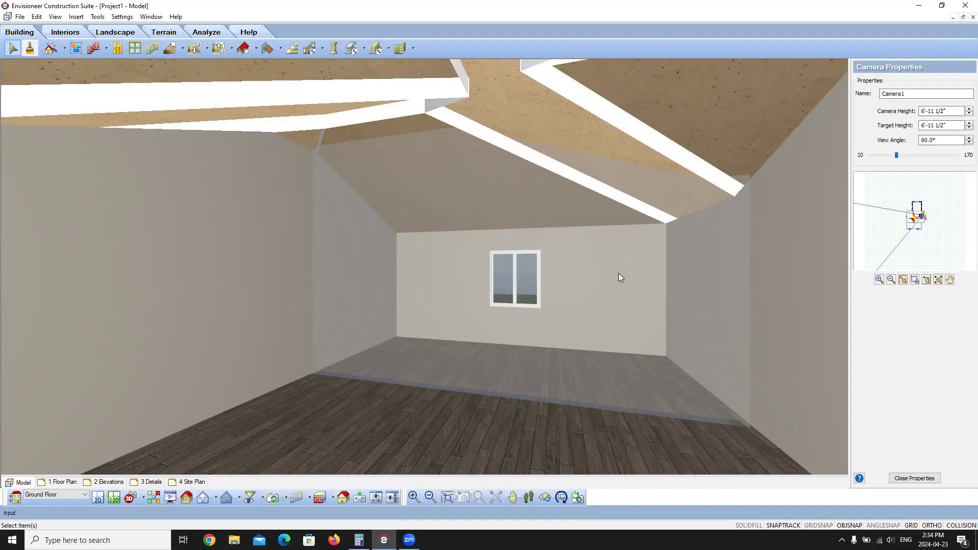
# - Return to the 2D model plan and insert a 5'-0" X 6'-8" rectangular opening in the existing wall, centred between the house and the addition
pyautogui.click(104, 495)
pyautogui.scroll(-5, 467, 168)
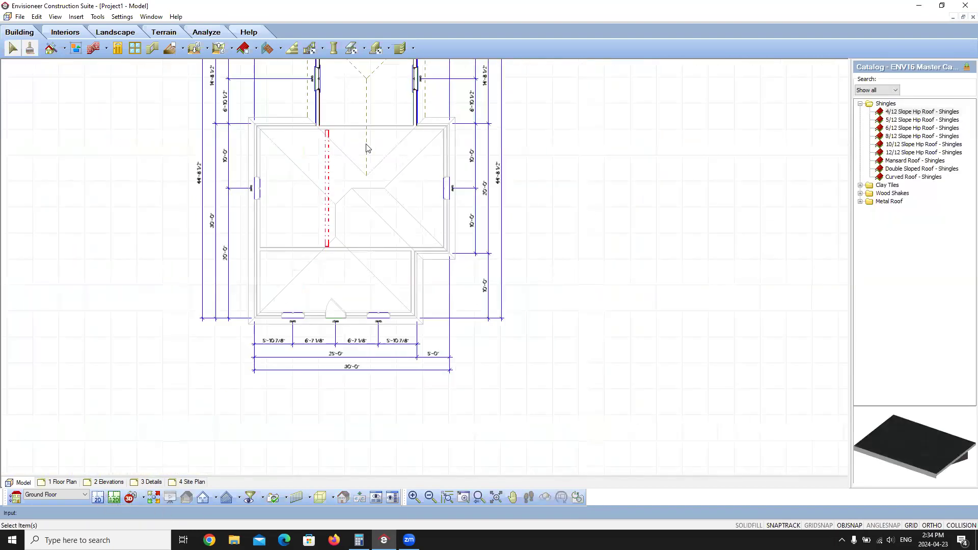
pyautogui.scroll(3, 422, 289)
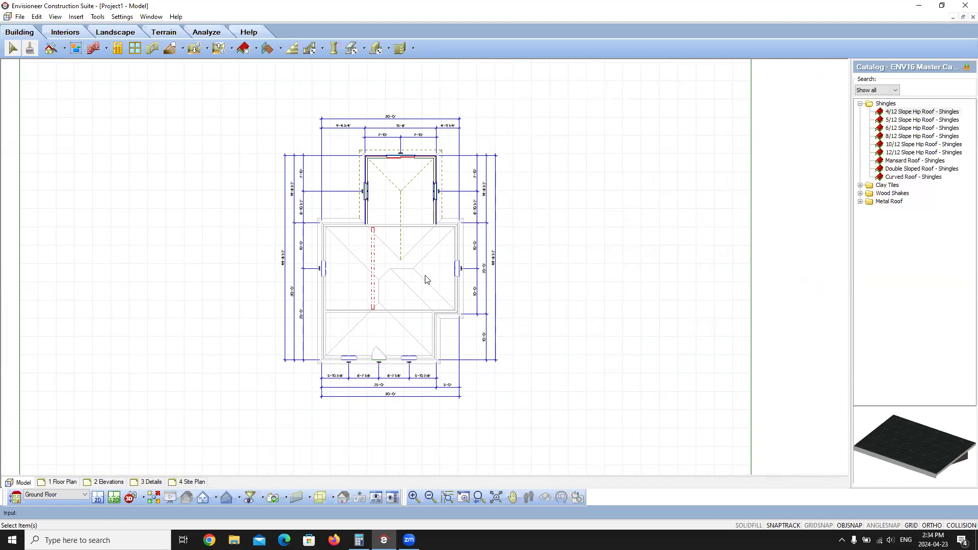
pyautogui.click(63, 482)
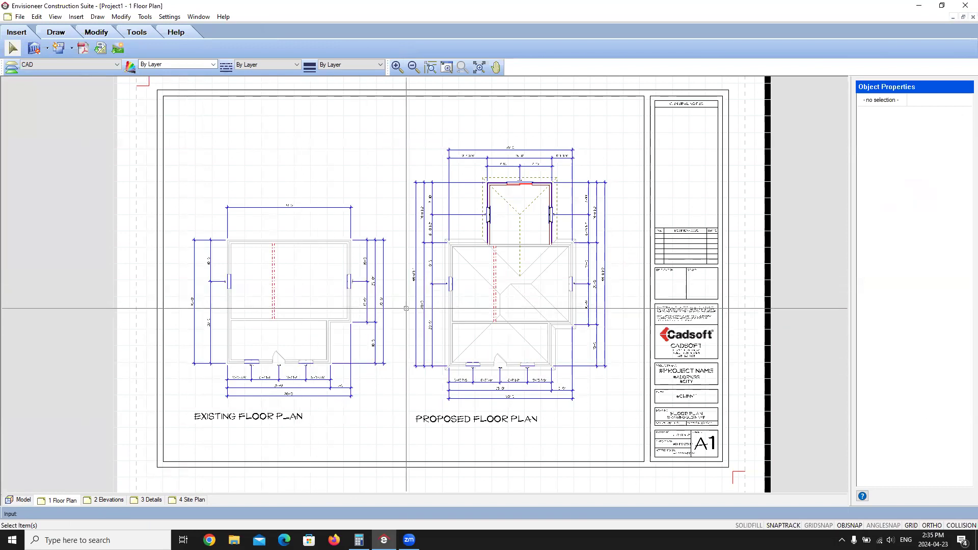
pyautogui.click(20, 500)
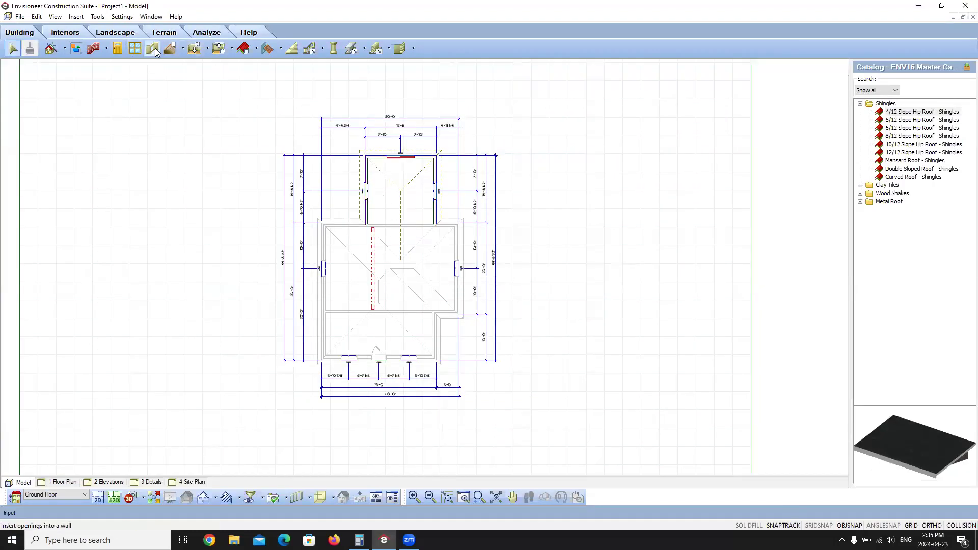
pyautogui.click(153, 48)
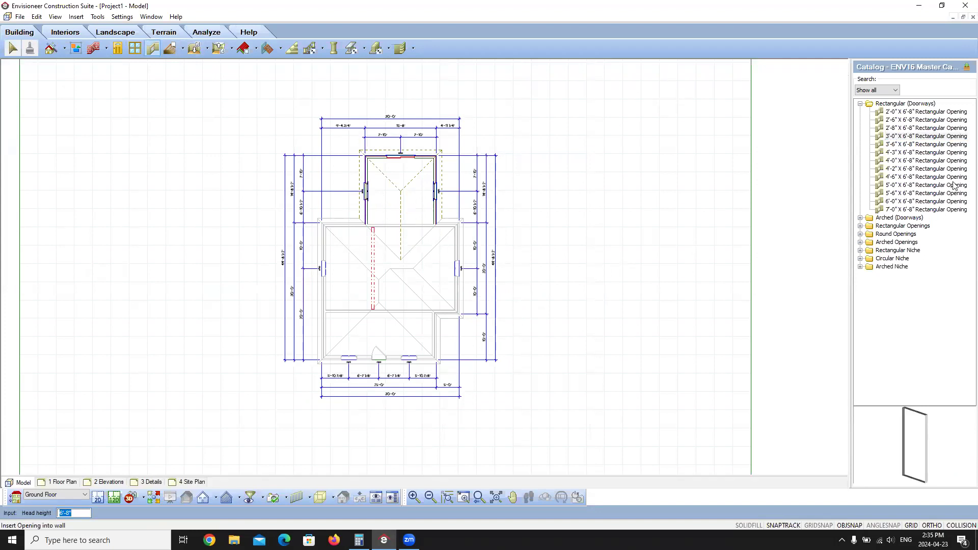
pyautogui.click(919, 185)
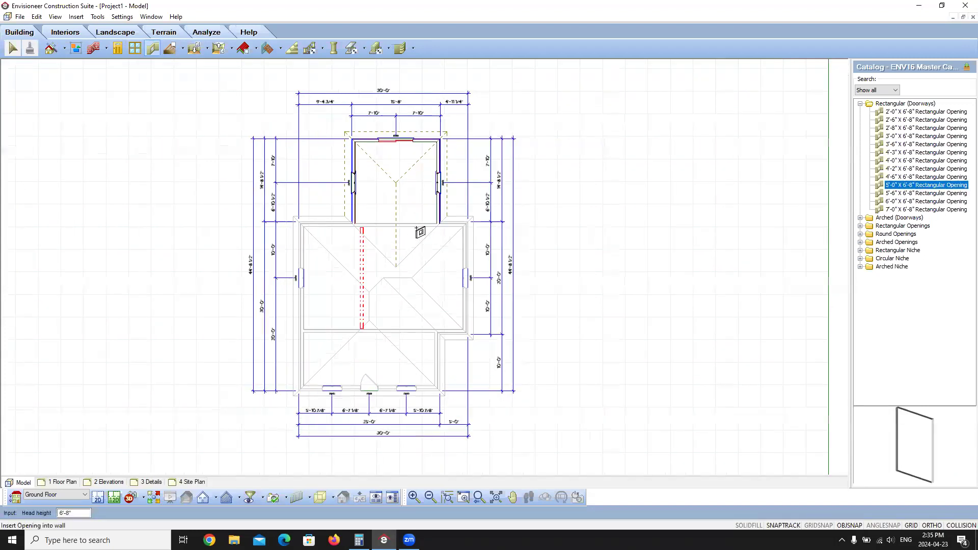
pyautogui.scroll(4, 412, 226)
pyautogui.click(382, 222)
pyautogui.rightClick(436, 284)
pyautogui.click(442, 290)
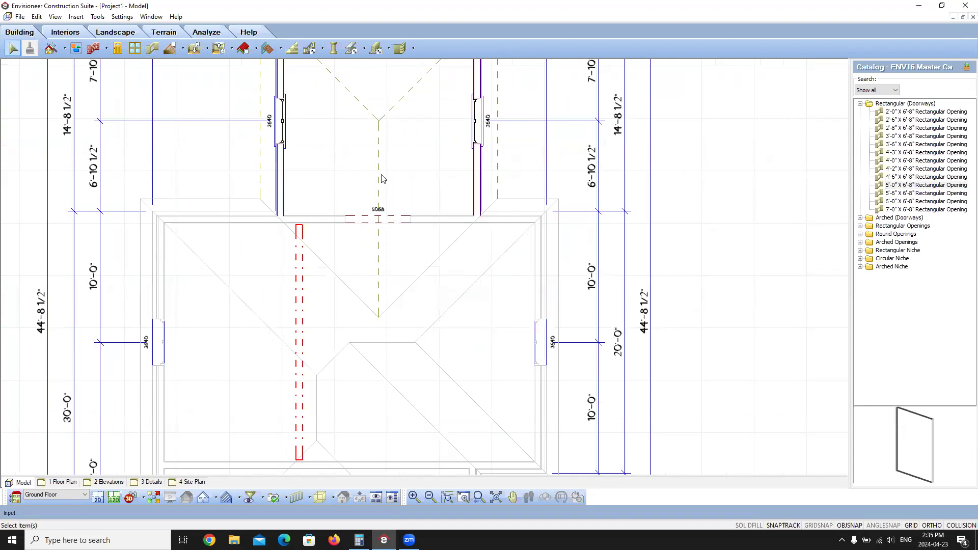
# - Run a global SmartView update on the 1 Floor Plan sheet for New Floor Plan only, excluding Existing Floor Plan
pyautogui.scroll(-3, 383, 181)
pyautogui.scroll(1, 373, 226)
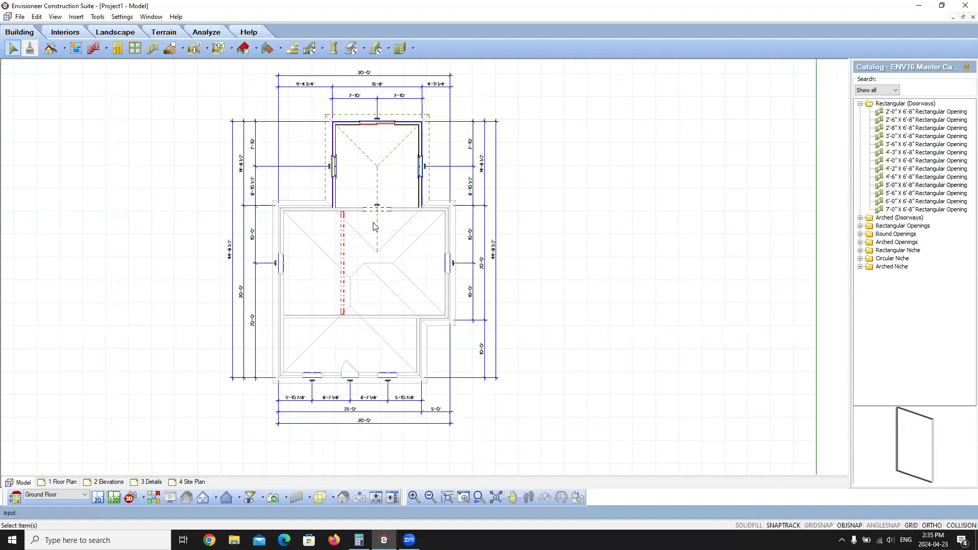
pyautogui.click(61, 482)
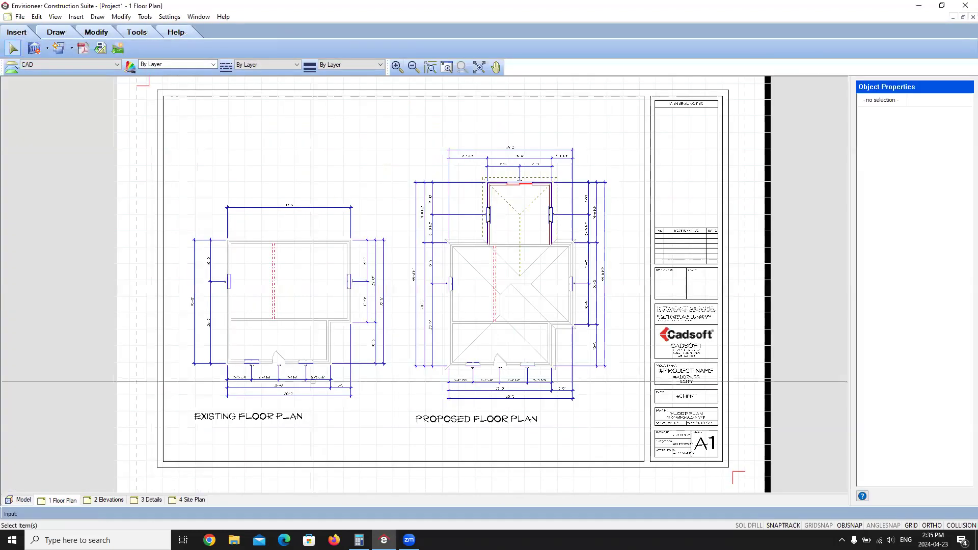
pyautogui.click(47, 48)
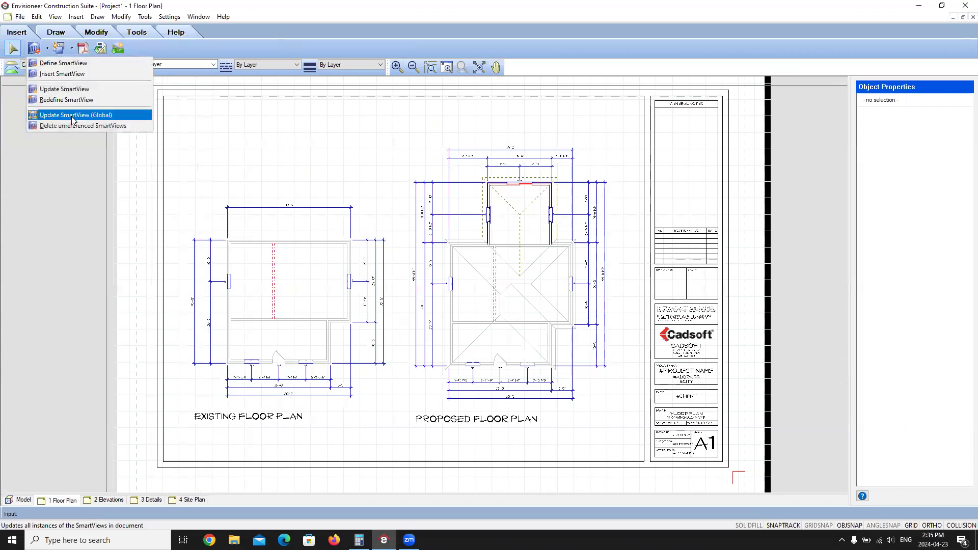
pyautogui.click(76, 115)
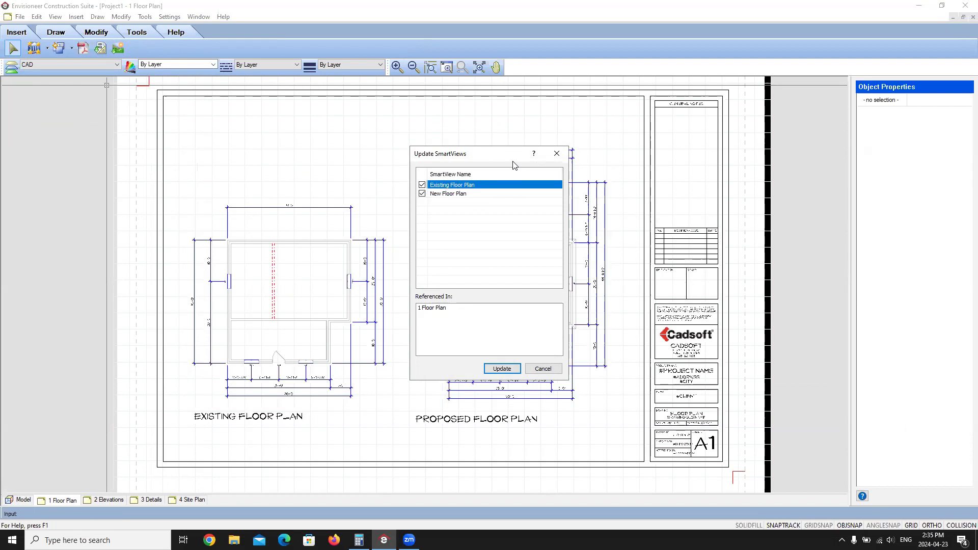
pyautogui.moveTo(503, 154); pyautogui.dragTo(778, 187)
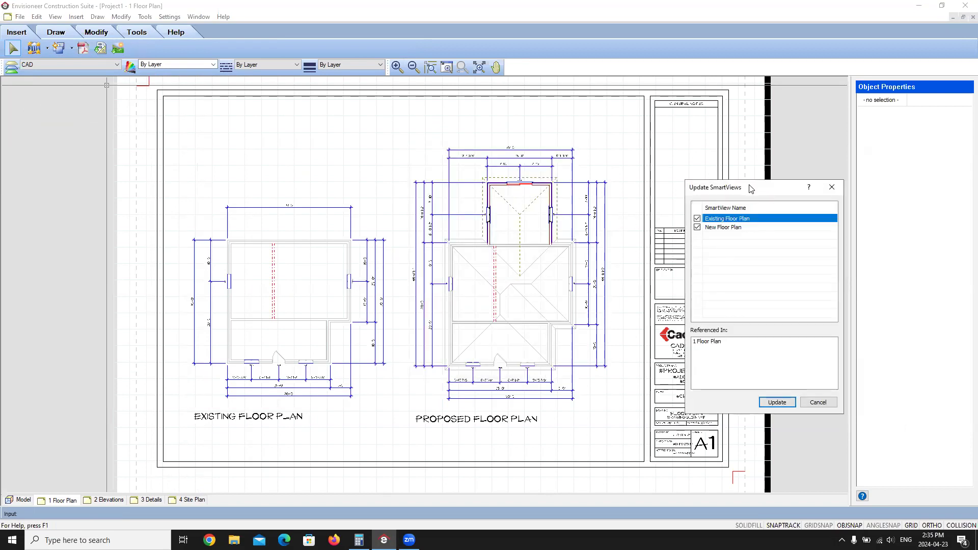
pyautogui.moveTo(753, 185); pyautogui.dragTo(459, 163)
pyautogui.click(403, 196)
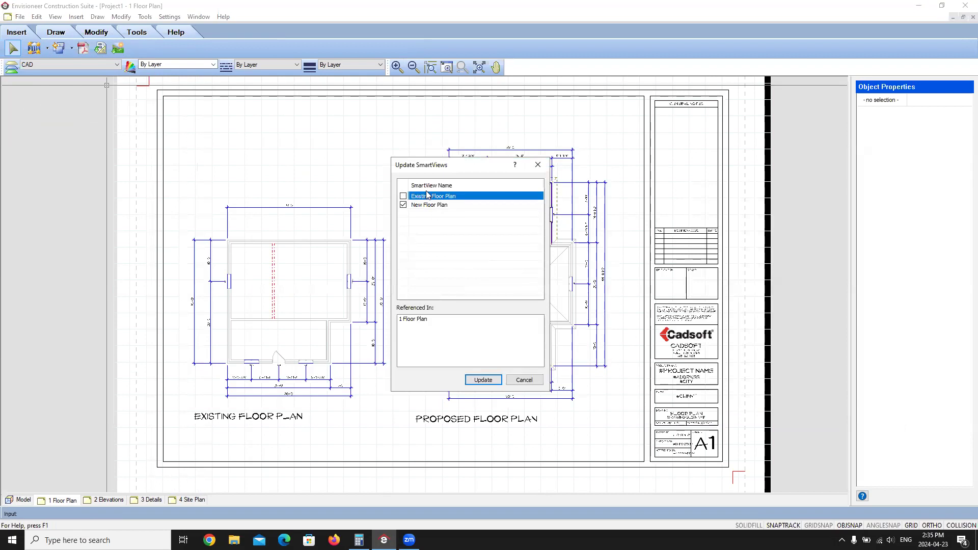
pyautogui.click(482, 380)
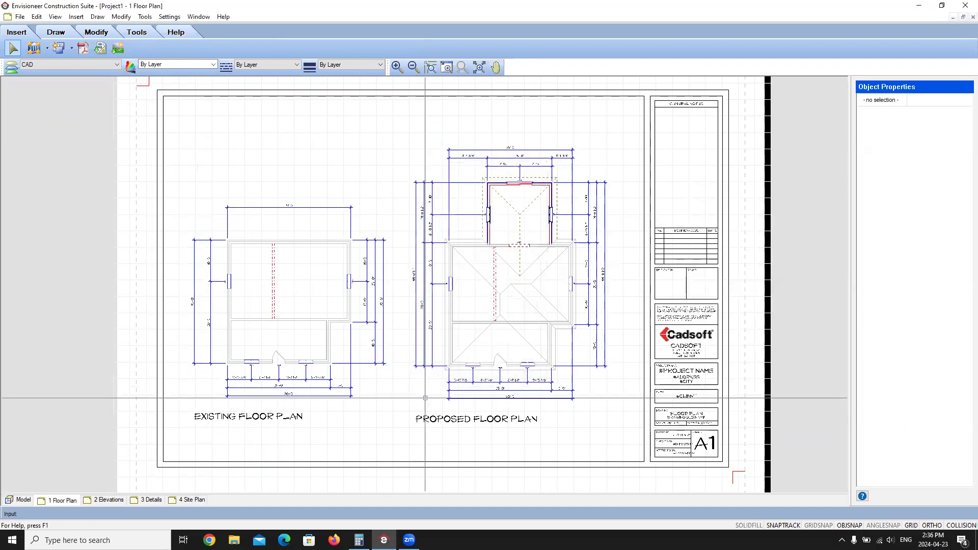
# - Inspect both plans on the sheet, update the contents of the Existing Floor Plan SmartView individually, and clear the selection
pyautogui.scroll(3, 516, 255)
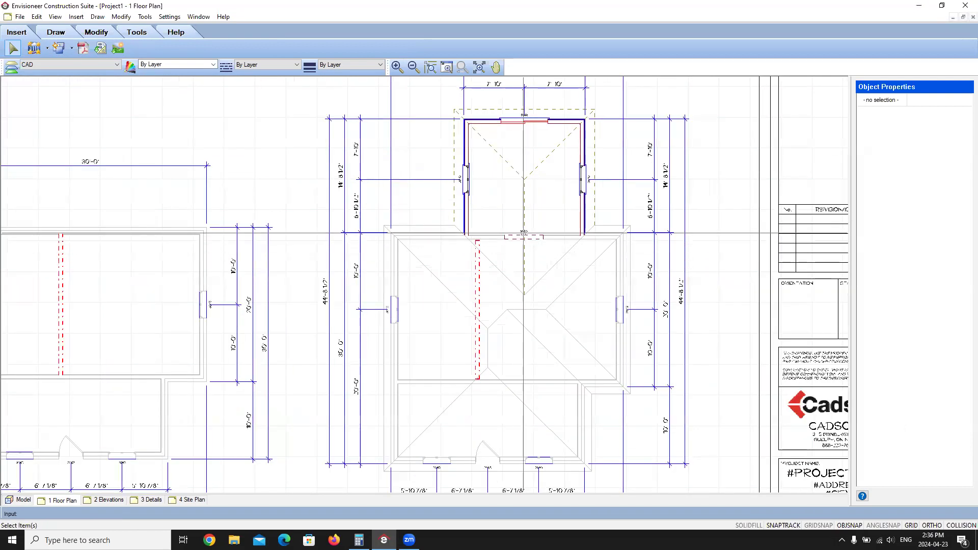
pyautogui.scroll(-5, 534, 218)
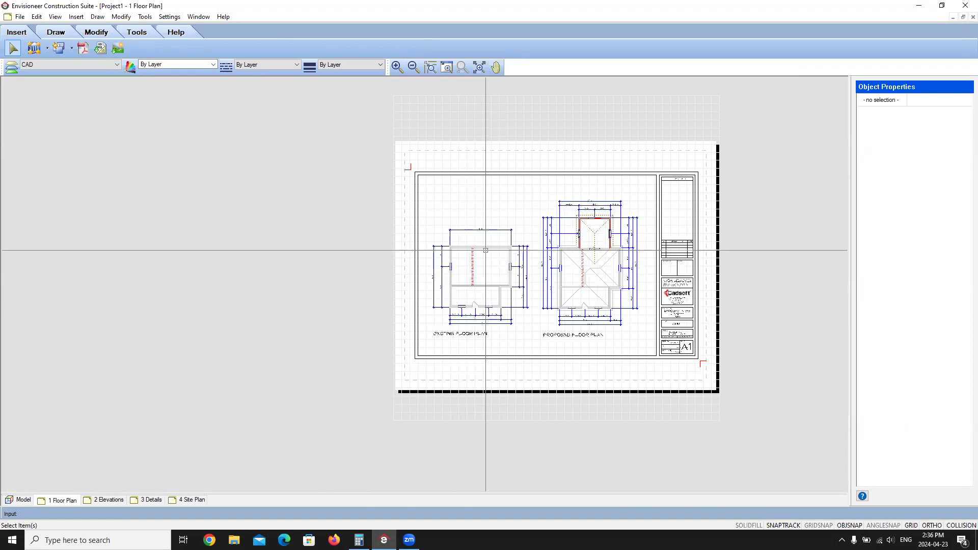
pyautogui.scroll(4, 524, 207)
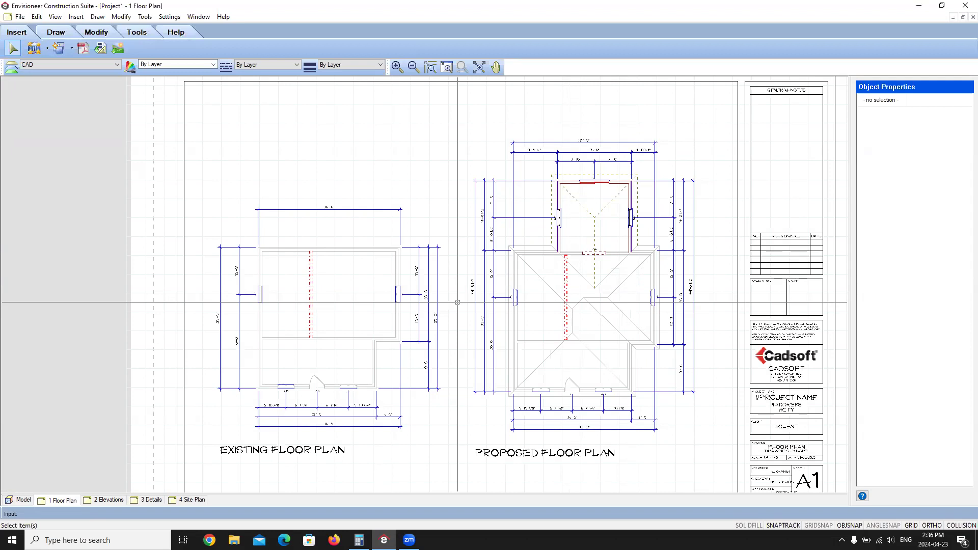
pyautogui.click(401, 315)
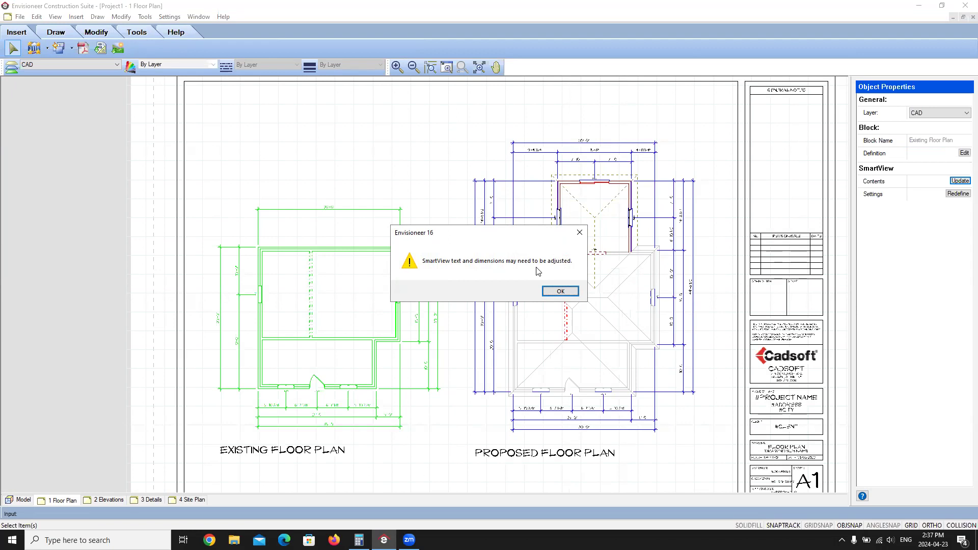
pyautogui.click(559, 291)
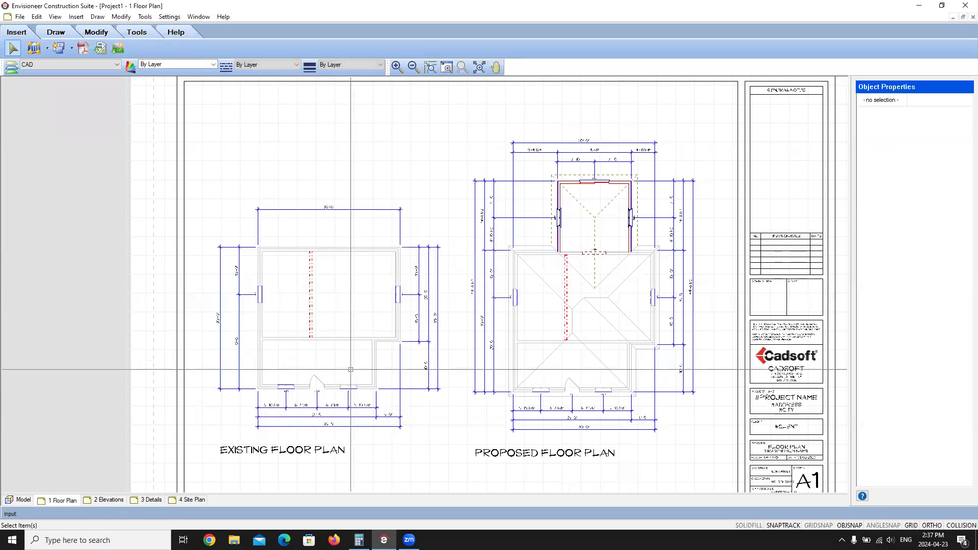
pyautogui.press('Escape')
pyautogui.click(384, 340)
pyautogui.press('Escape')
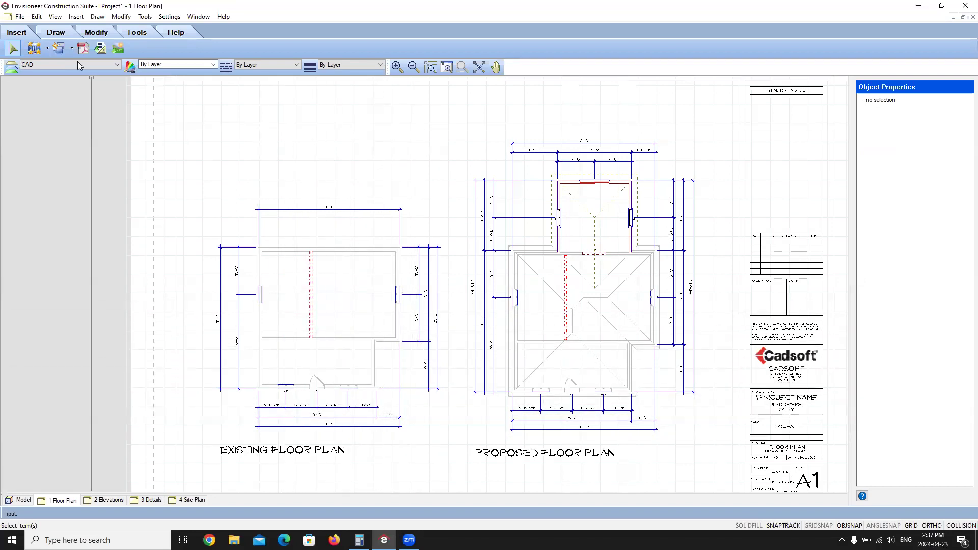
pyautogui.click(36, 17)
pyautogui.click(49, 29)
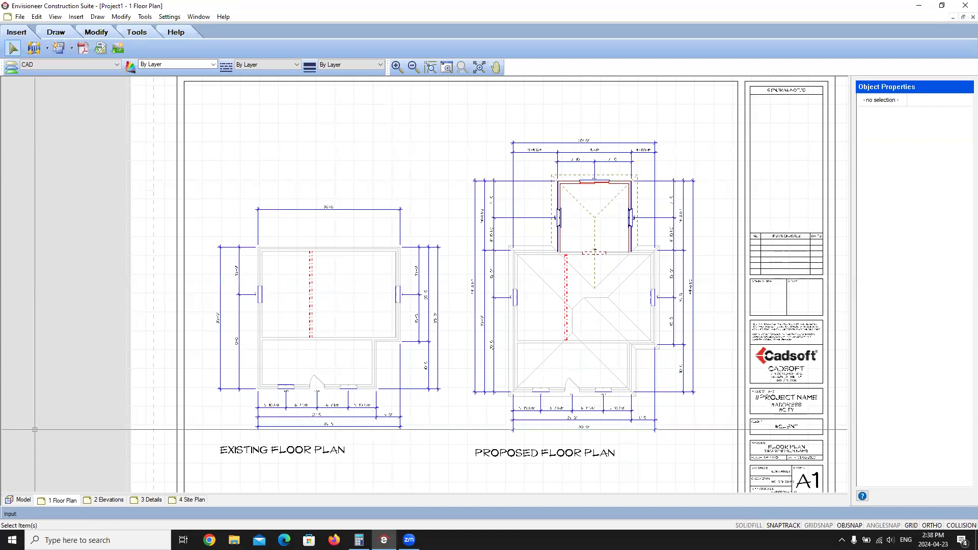
# - Return to the model plan and start the wall tool to show the wall catalog
pyautogui.click(22, 500)
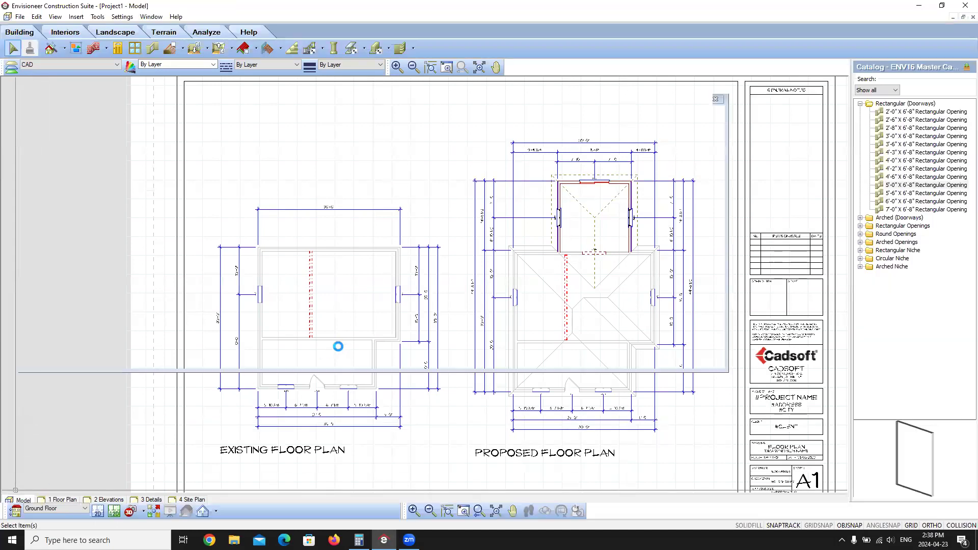
pyautogui.click(93, 49)
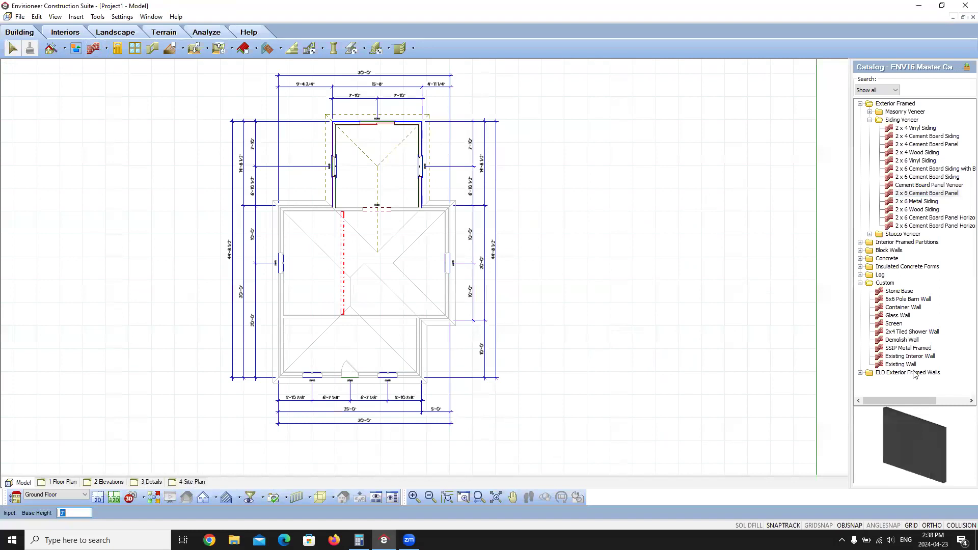